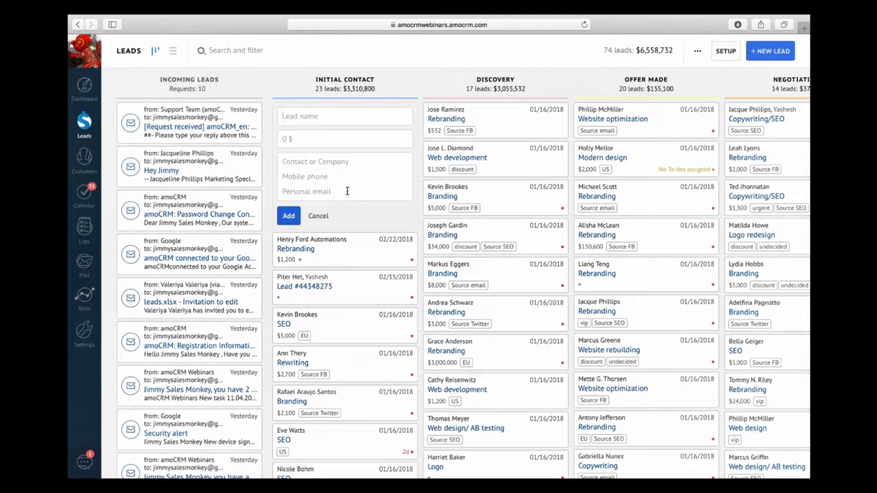
Step: Try the new-lead card and the lead search filter, then go back to the Leads board
left_click(757, 53)
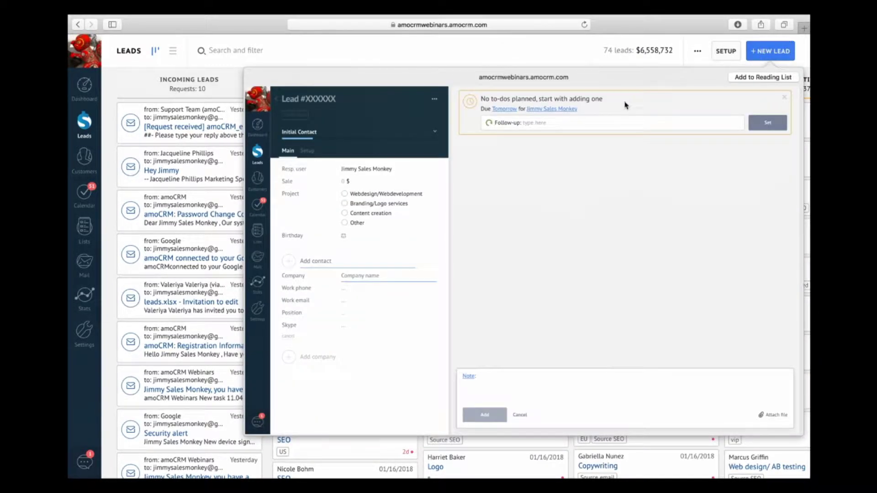
left_click(594, 62)
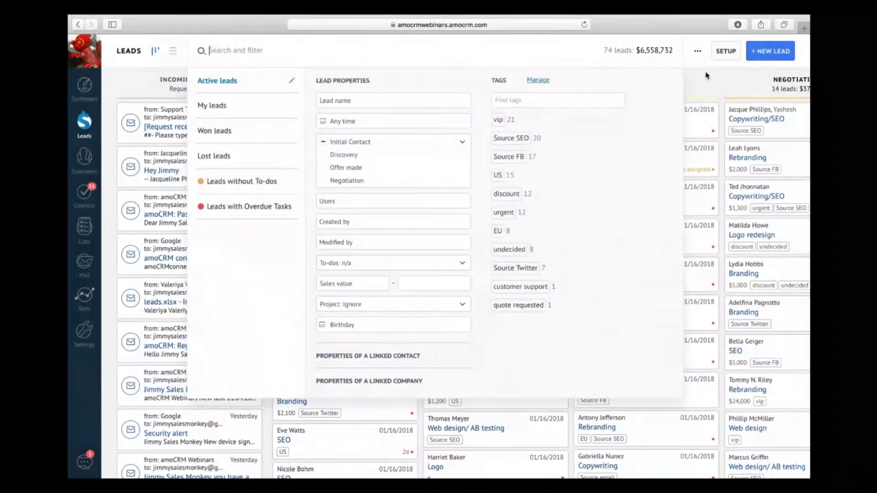
left_click(707, 72)
left_click(764, 54)
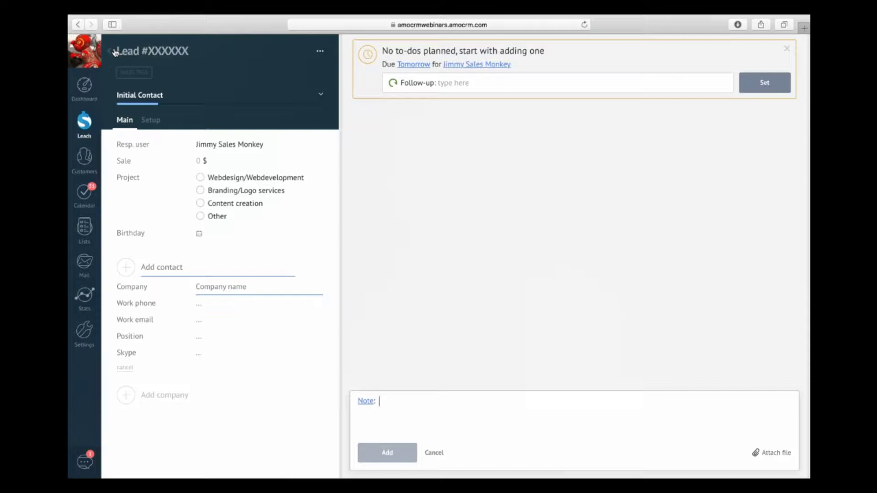
left_click(112, 51)
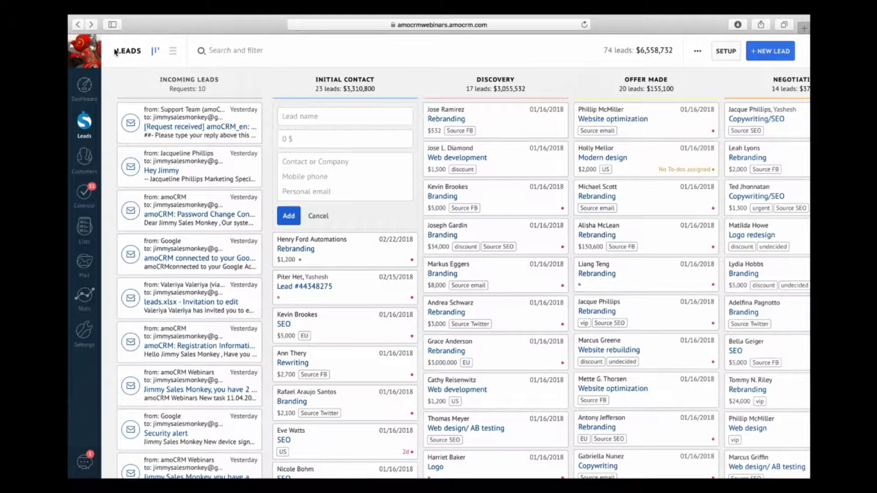
Step: Cancel the quick-add lead form and return to the Leads pipeline board
left_click(318, 217)
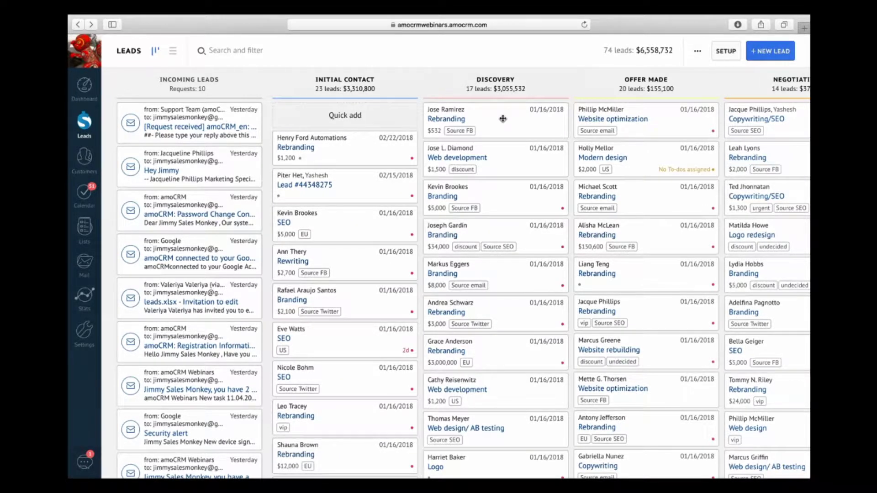
left_click(767, 54)
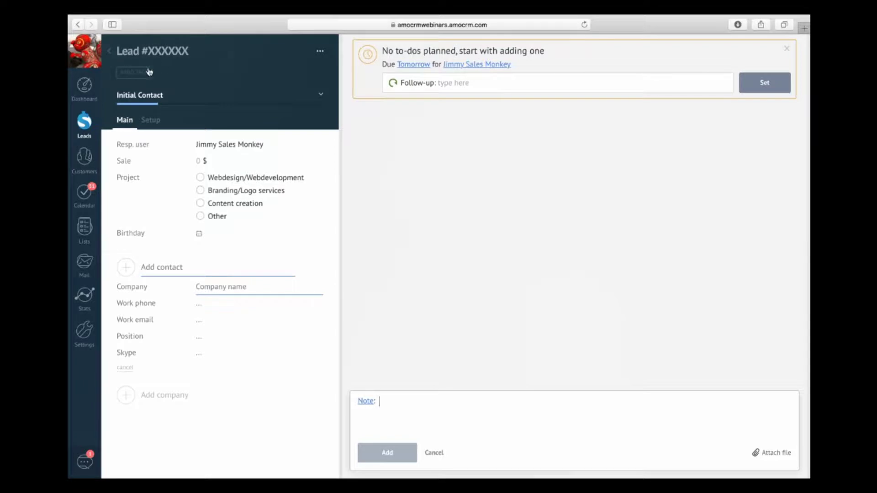
left_click(109, 52)
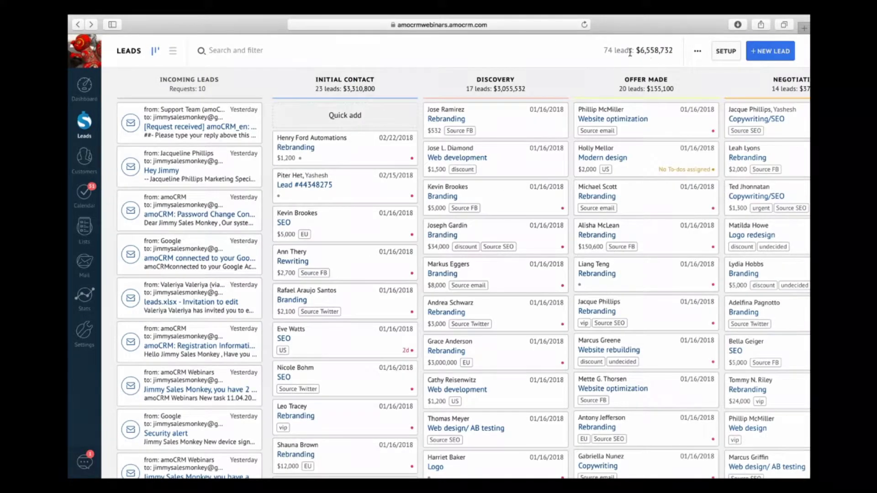
Step: Download the example import file and load import_example_leads_beta_en.csv into the lead import
left_click(702, 61)
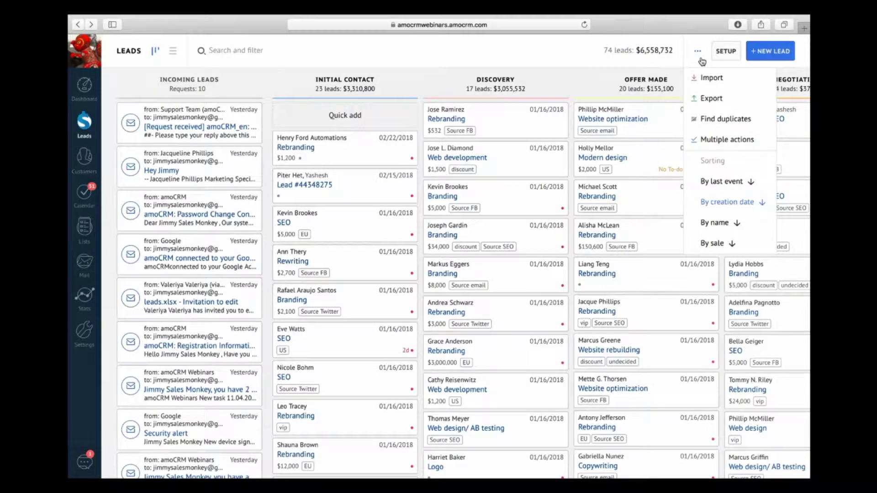
left_click(706, 88)
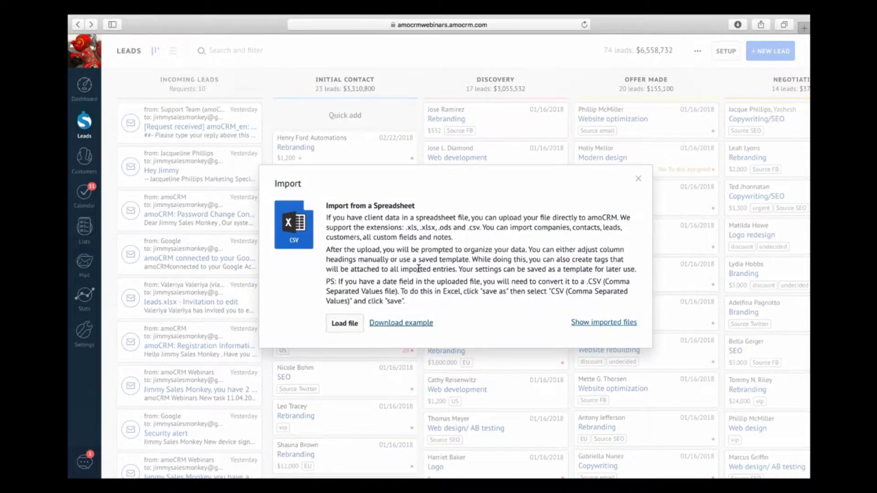
left_click(386, 325)
left_click(355, 326)
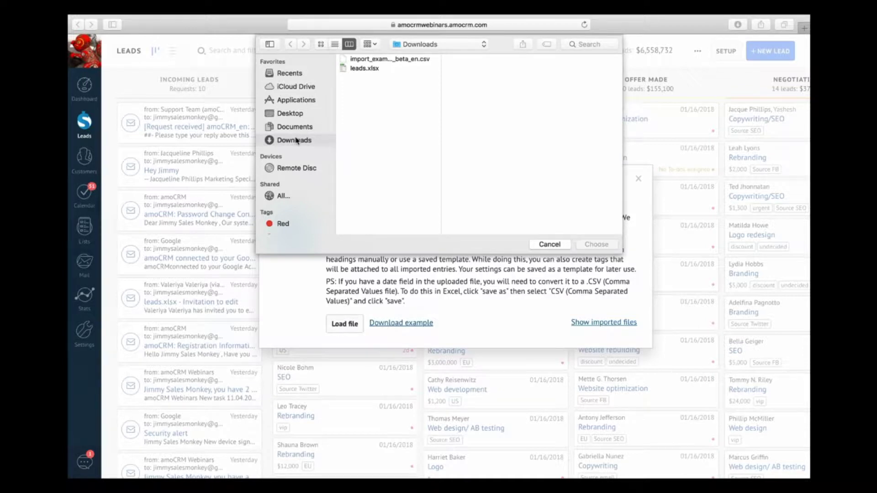
double_click(366, 61)
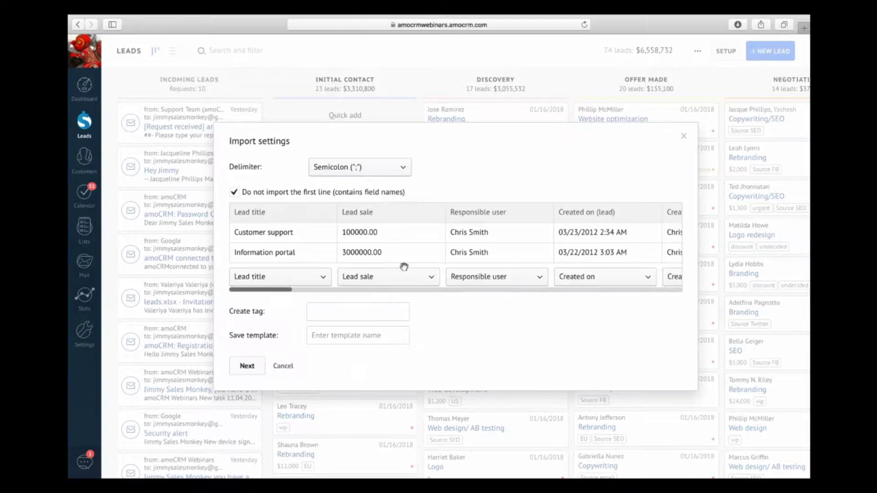
Step: Scroll the CSV import preview sideways to inspect all of its columns
scroll(548, 250, "right", 3)
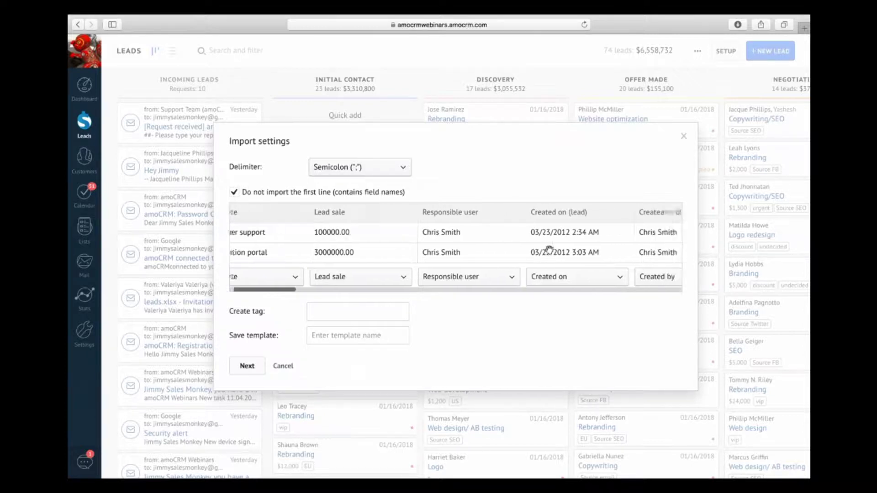
scroll(550, 250, "right", 3)
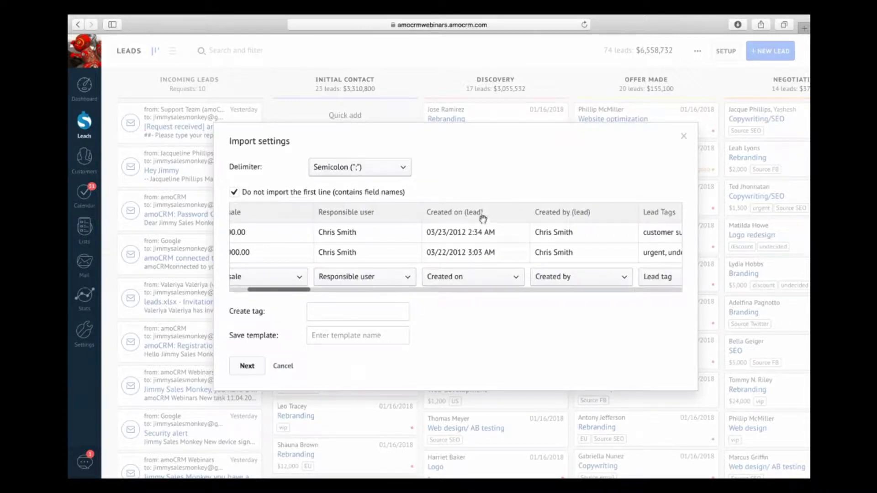
scroll(482, 216, "right", 3)
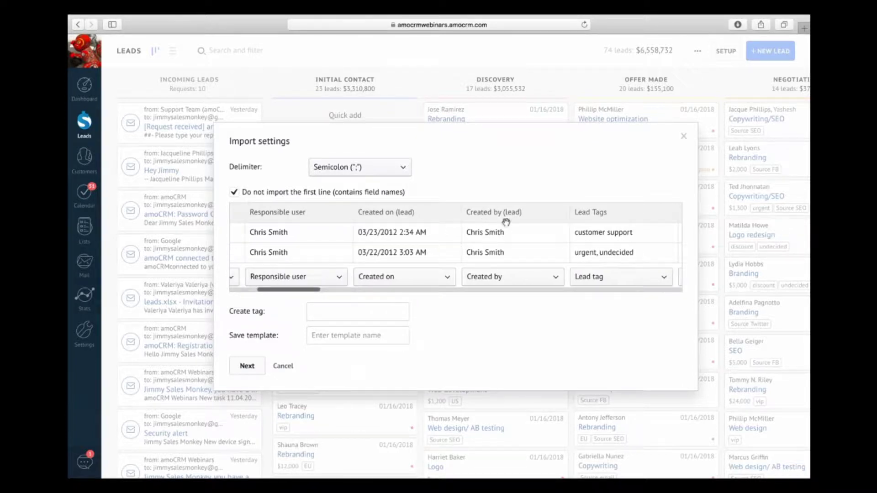
scroll(560, 221, "right", 3)
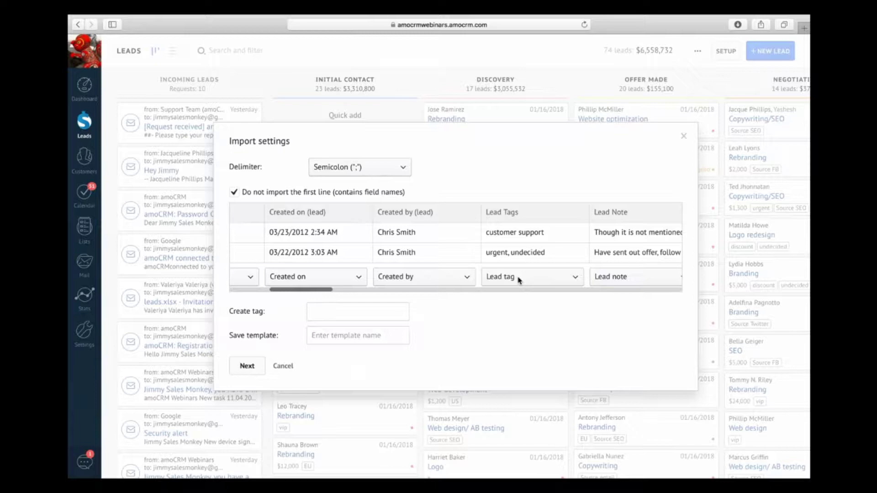
scroll(519, 280, "left", 10)
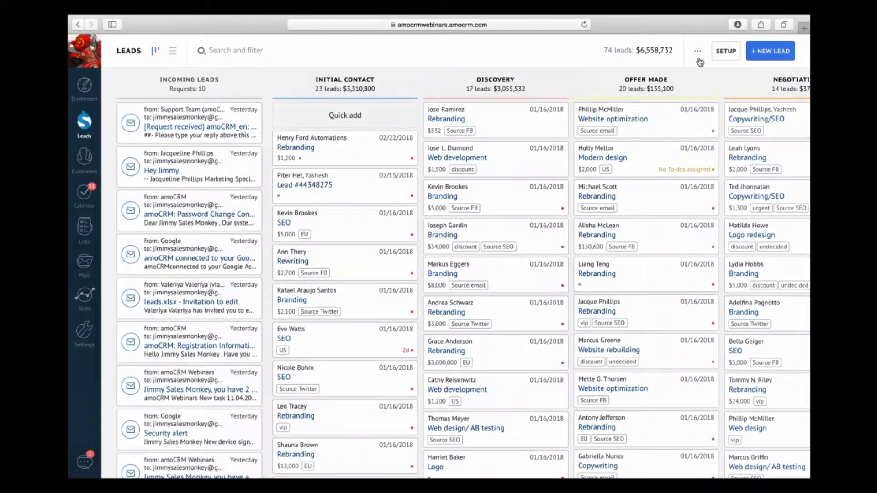
Step: Load the example leads CSV into the import settings again
left_click(700, 62)
left_click(702, 77)
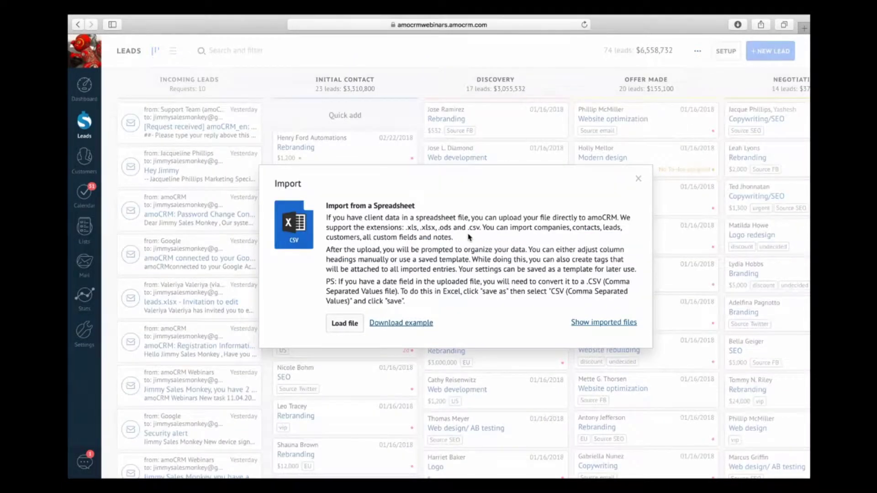
left_click(345, 324)
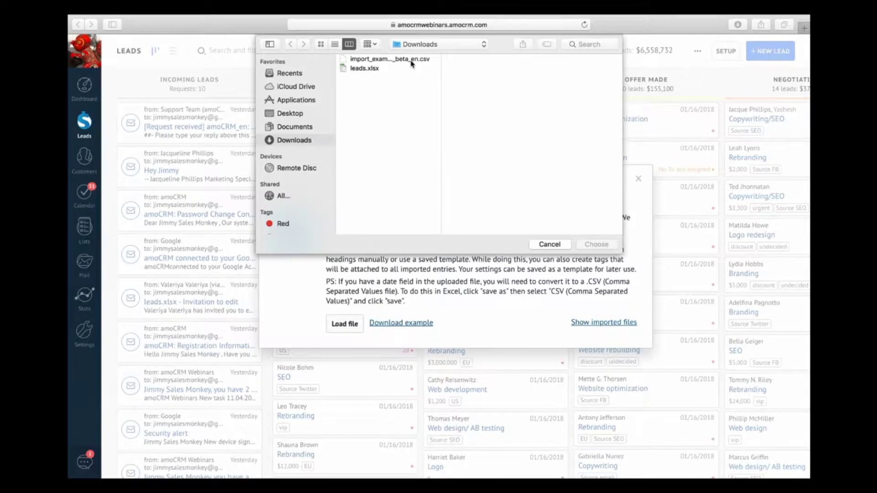
left_click(412, 59)
double_click(412, 60)
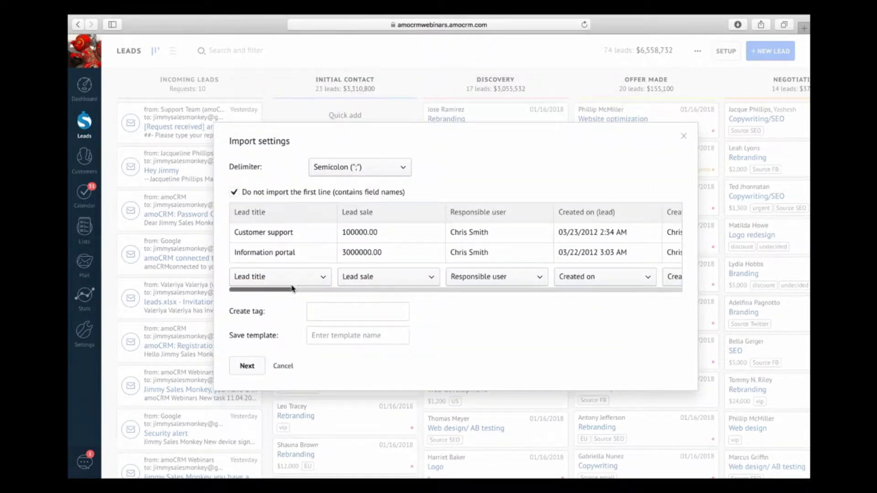
Step: Drag the preview scrollbar until the Lead Note columns are visible
left_click_drag(282, 290, 445, 286)
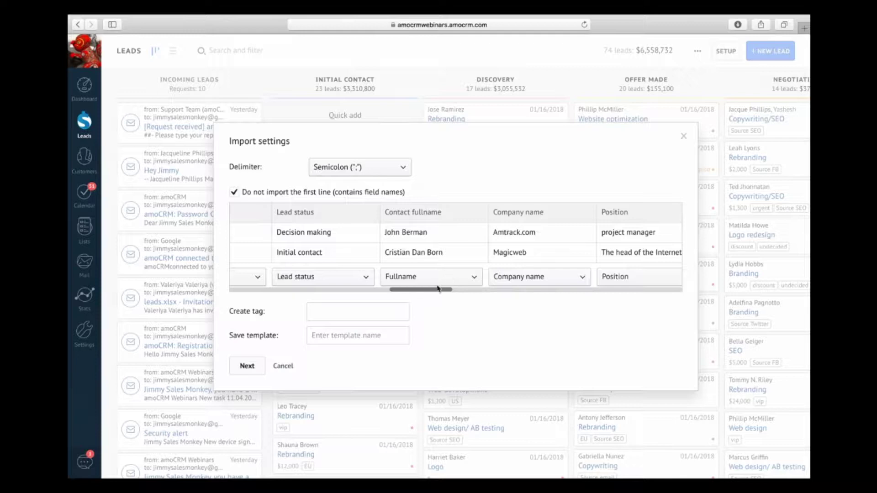
mouse_move(433, 292)
left_click_drag(417, 293, 348, 301)
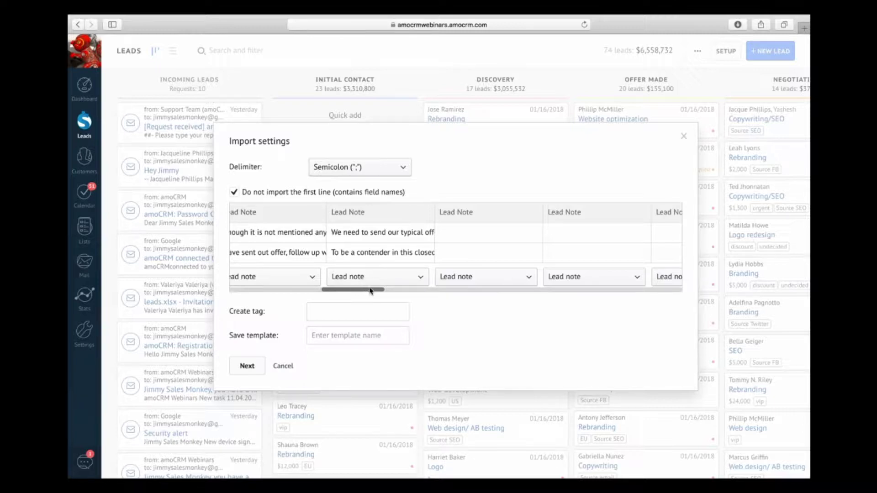
Step: Begin a Text custom field on leads for the second Lead Note column, then cancel it so it reads Do not import
left_click(368, 279)
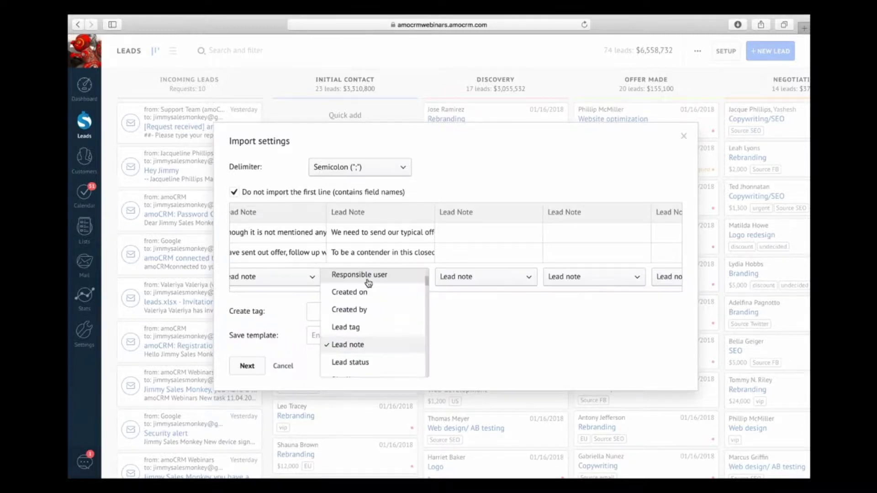
scroll(379, 308, "up", 5)
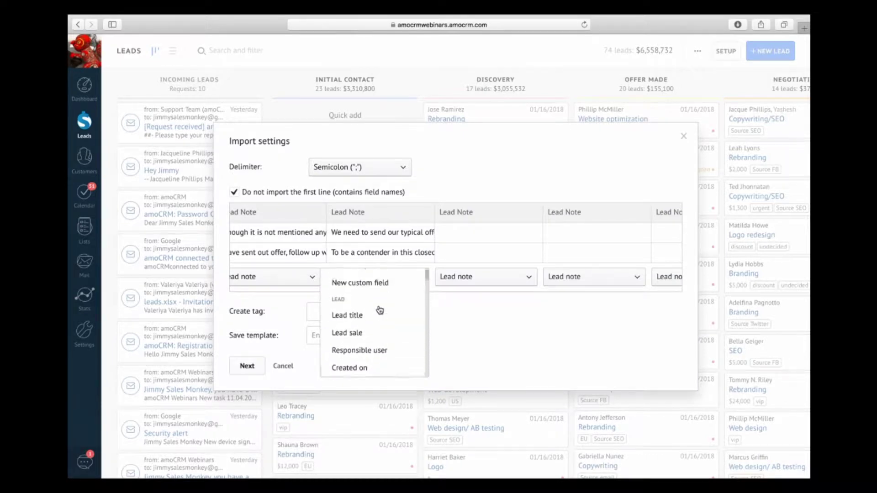
scroll(379, 310, "up", 1)
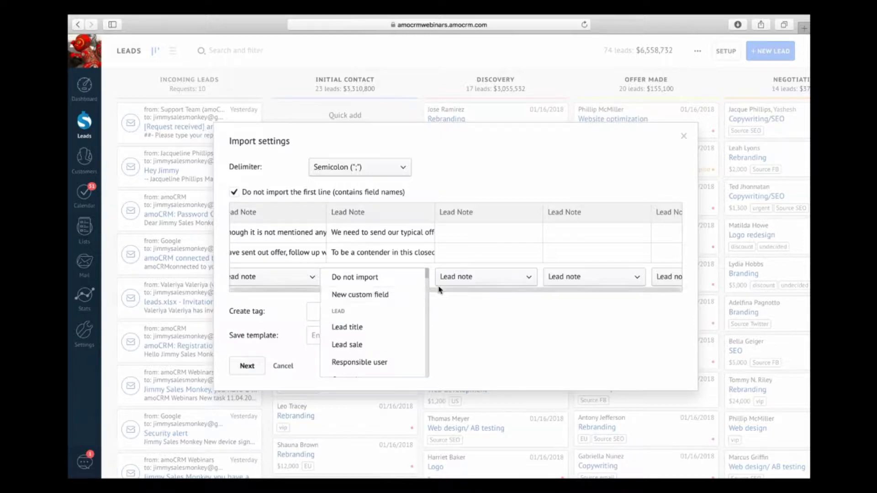
left_click(381, 296)
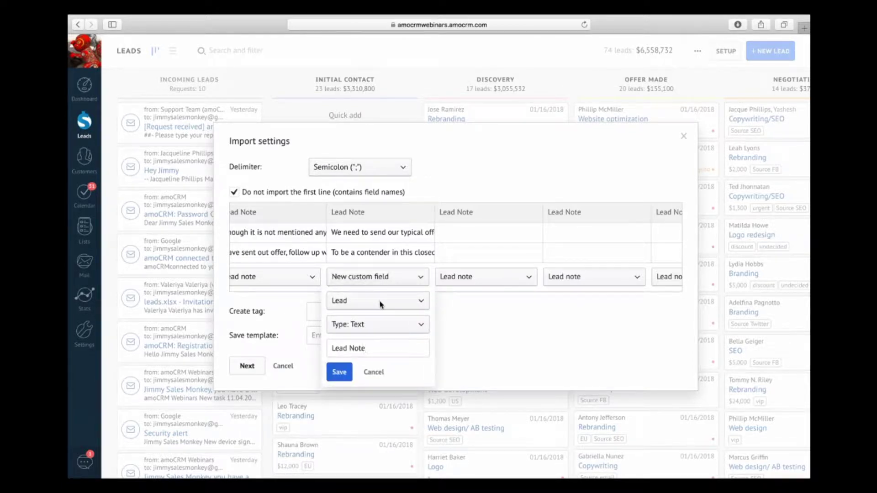
left_click(381, 303)
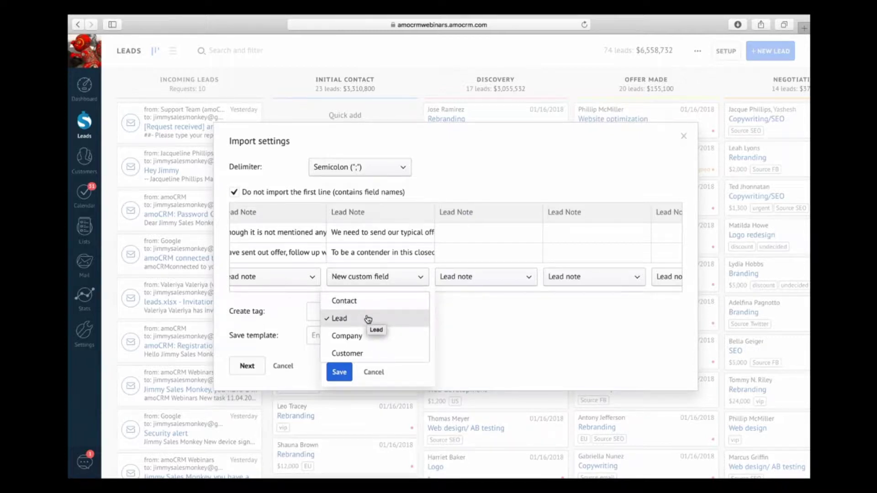
left_click(369, 319)
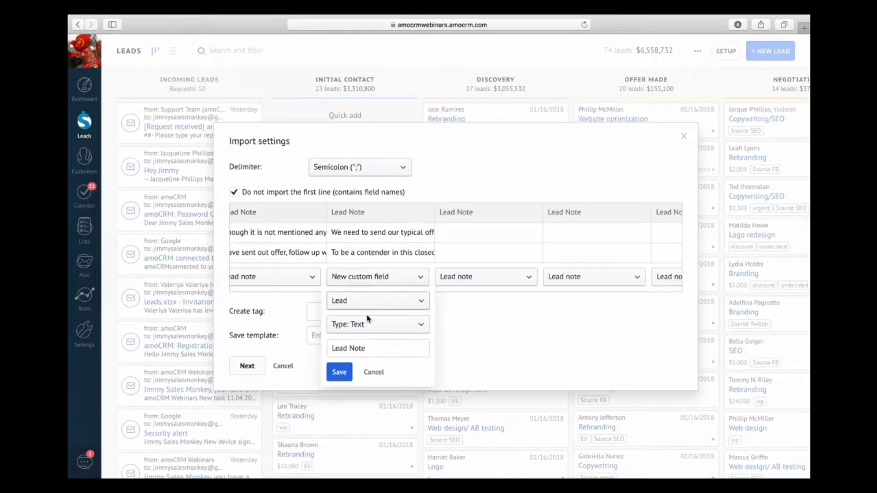
left_click(370, 326)
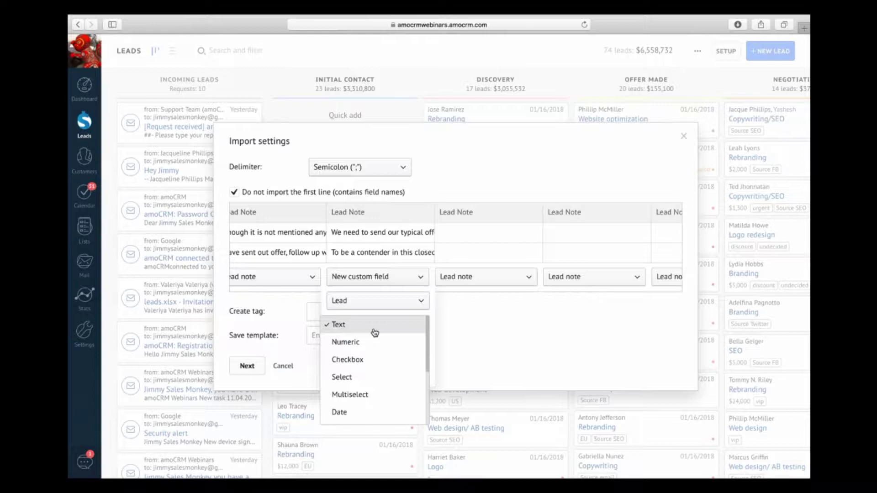
scroll(375, 333, "down", 5)
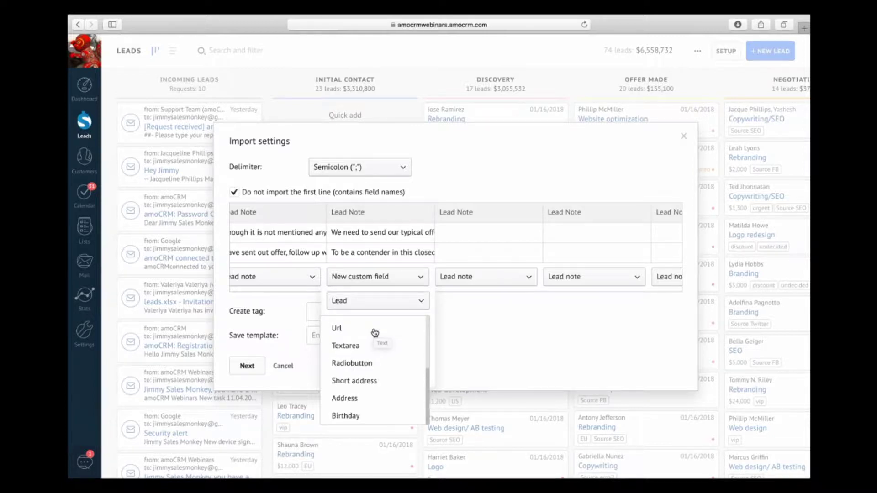
scroll(375, 333, "up", 5)
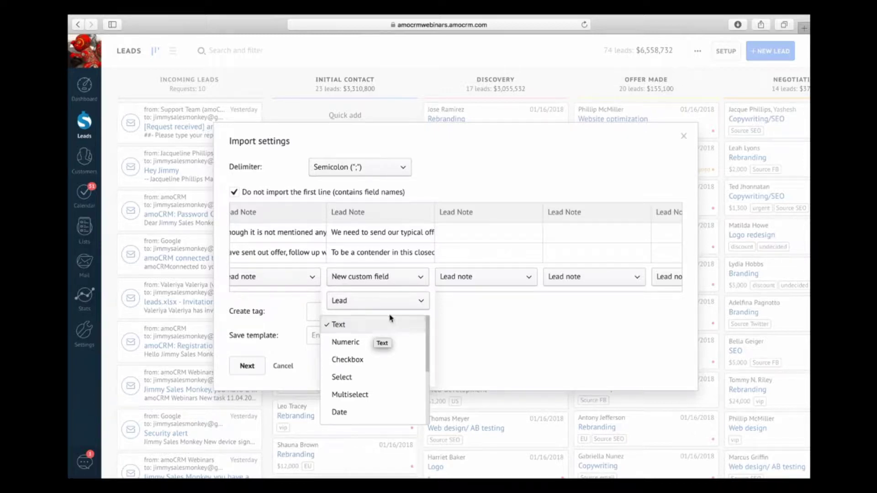
left_click(391, 318)
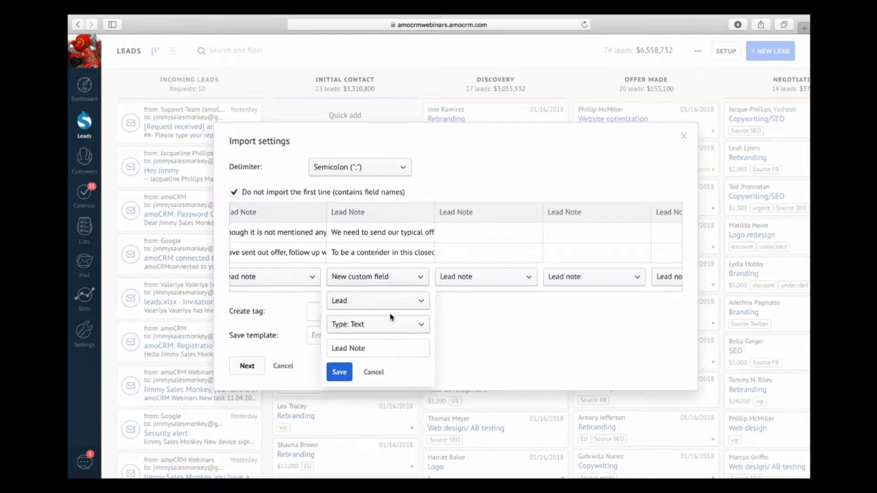
left_click(374, 372)
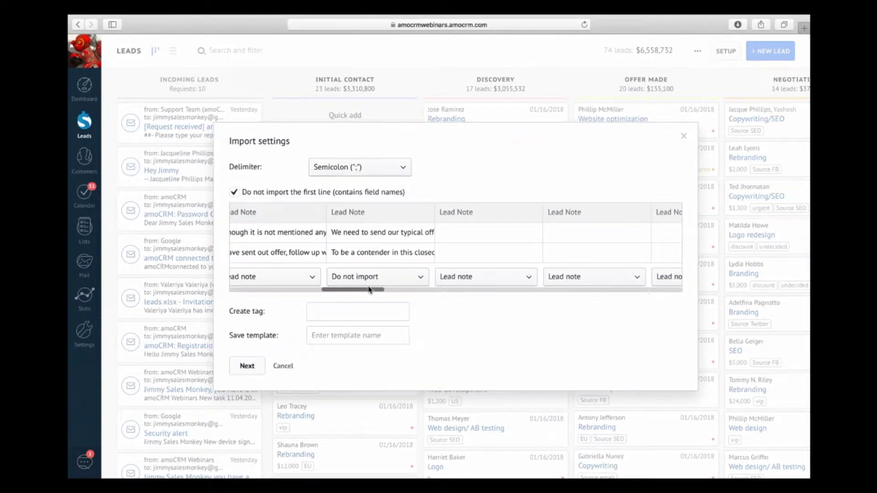
left_click_drag(367, 291, 437, 293)
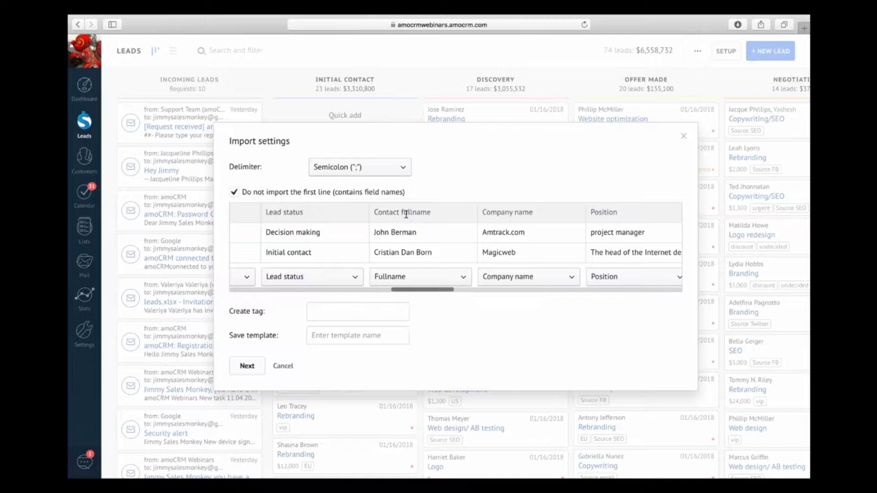
left_click(442, 277)
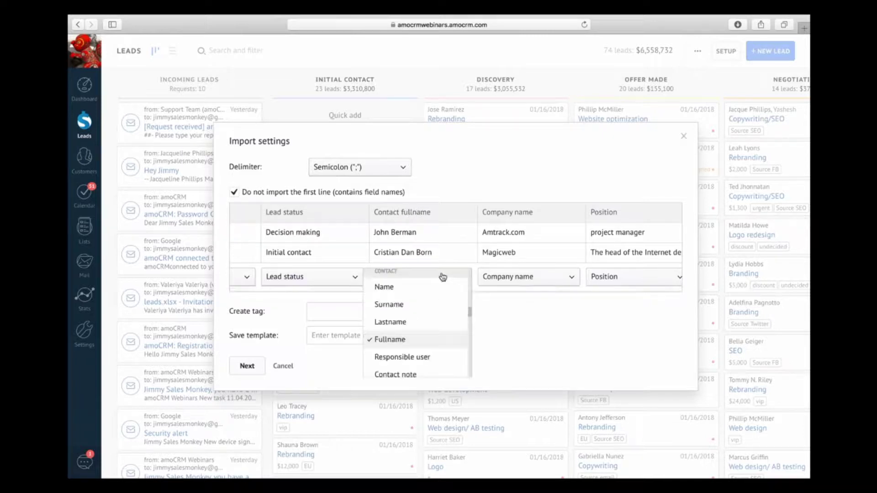
scroll(429, 281, "up", 2)
scroll(408, 282, "up", 2)
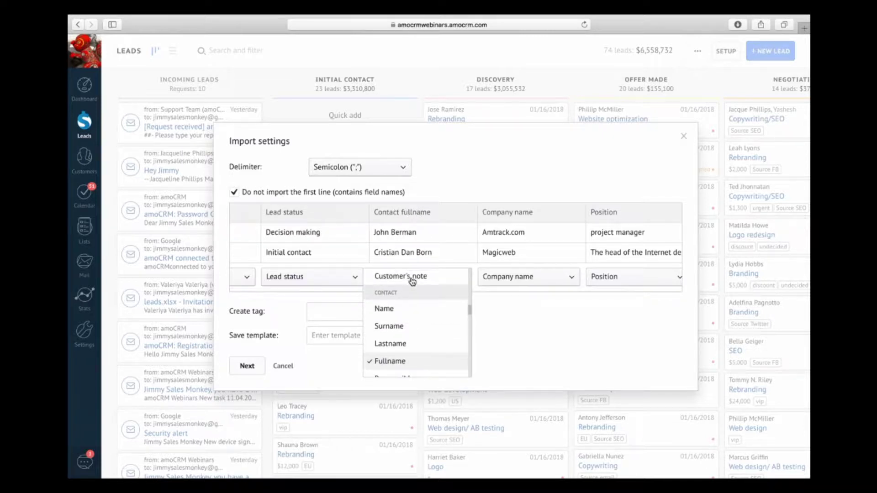
scroll(413, 306, "down", 5)
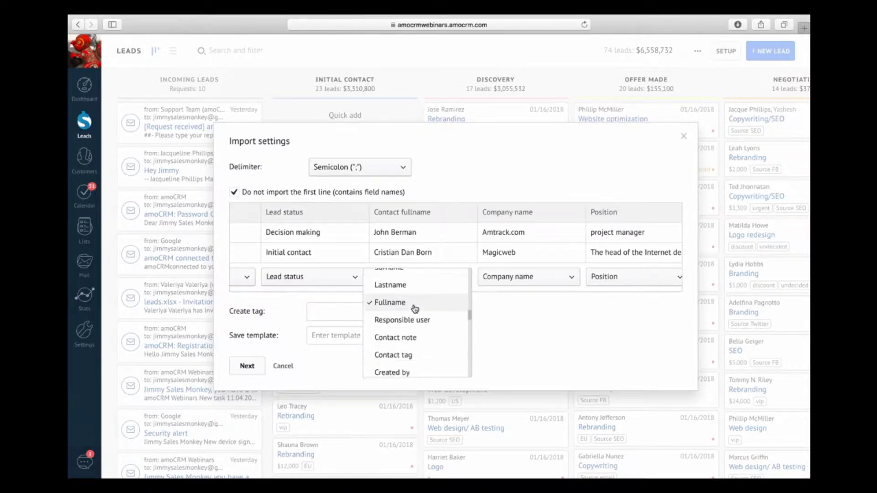
scroll(415, 309, "down", 10)
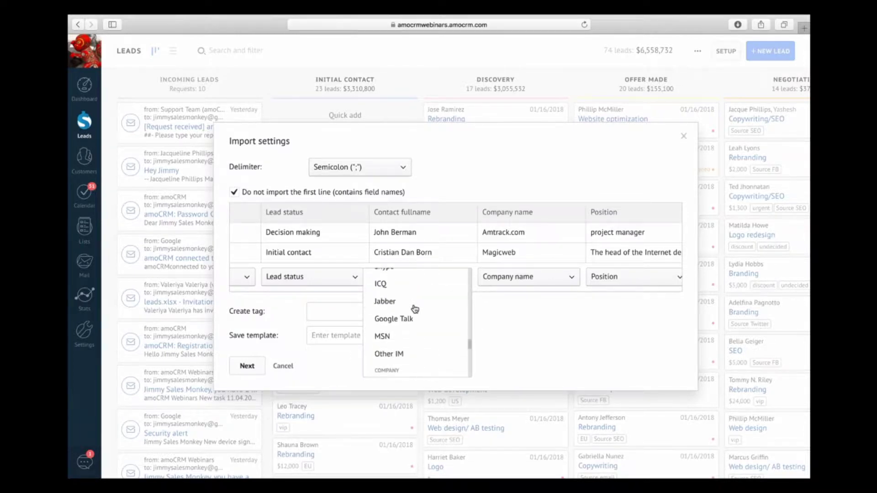
scroll(438, 325, "up", 3)
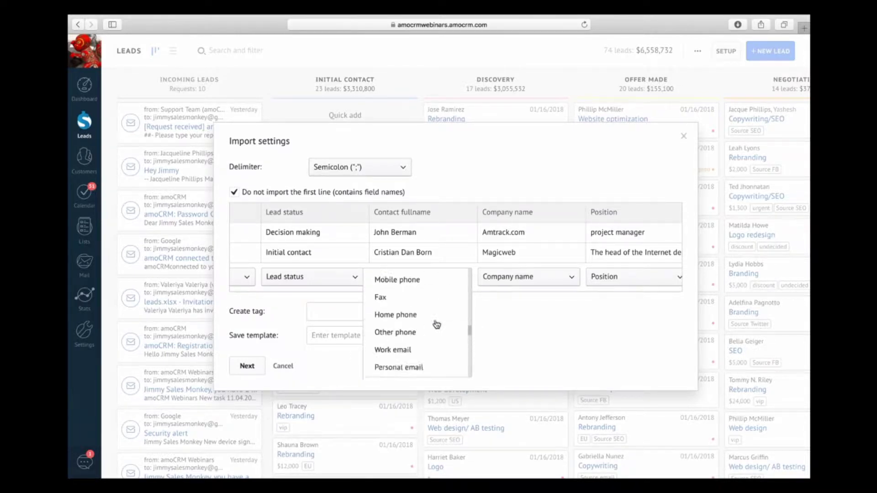
scroll(437, 325, "down", 8)
scroll(437, 324, "up", 2)
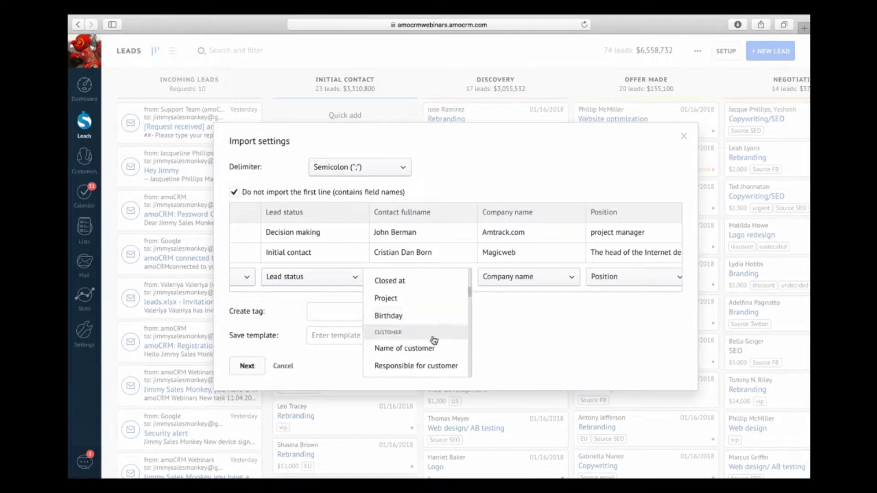
scroll(434, 338, "up", 4)
scroll(433, 342, "up", 2)
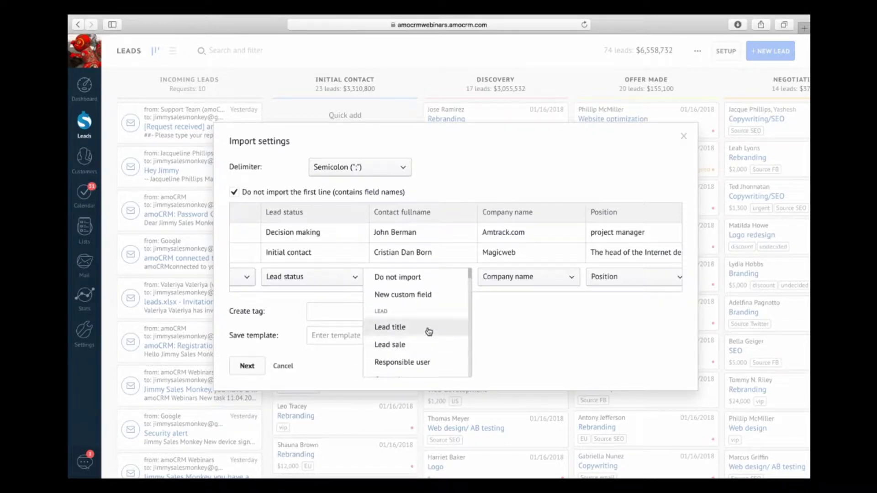
scroll(425, 326, "down", 3)
scroll(424, 324, "down", 5)
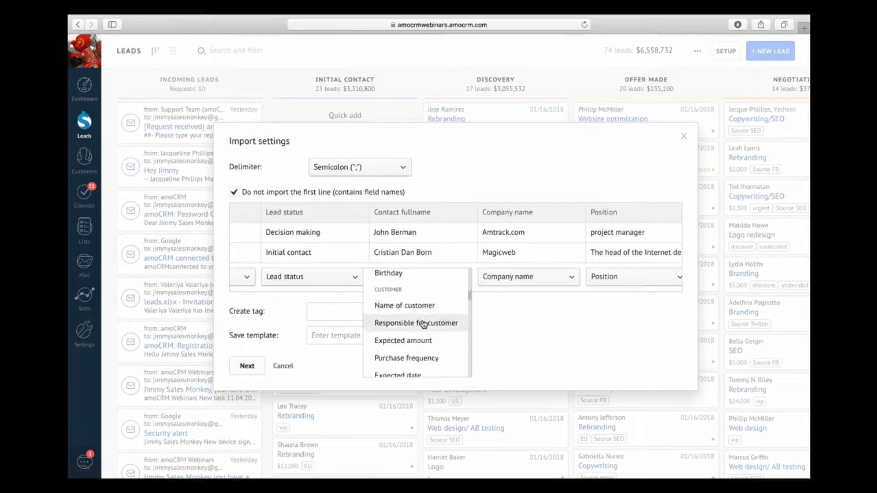
scroll(424, 327, "down", 5)
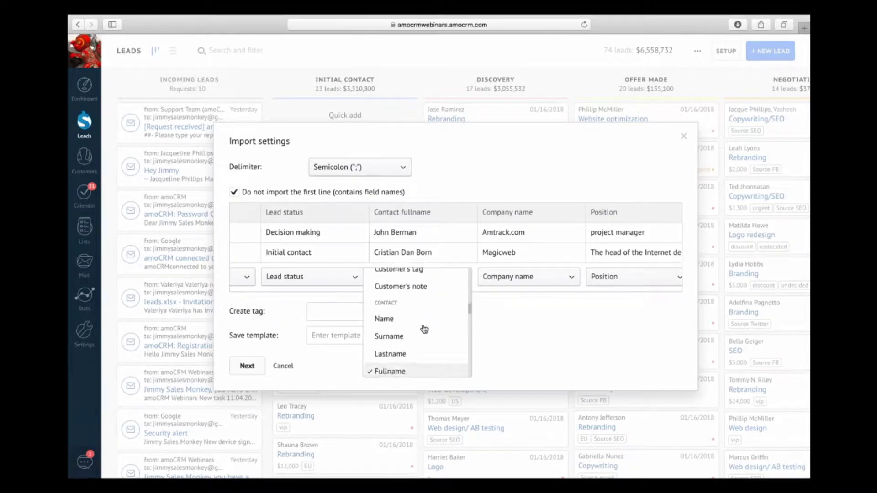
scroll(413, 350, "down", 1)
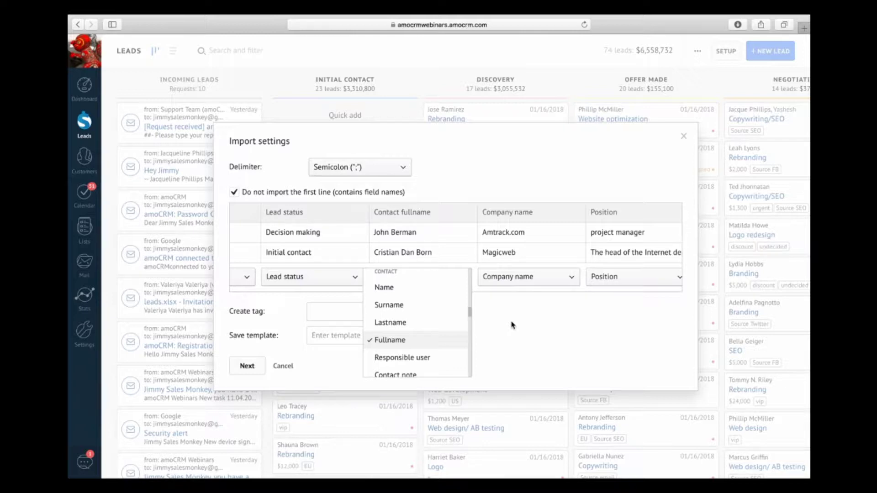
left_click(513, 325)
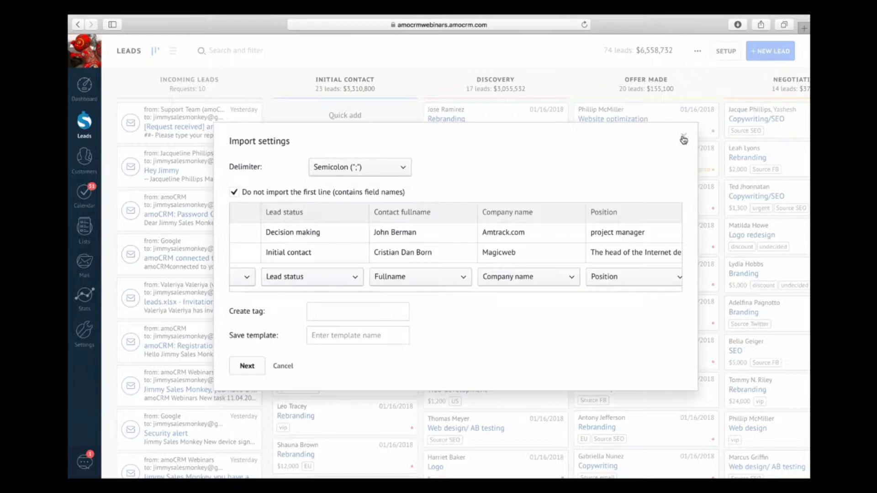
Step: Close the import settings, open the Rebranding lead in Discovery, and go to its Setup fields
left_click(684, 138)
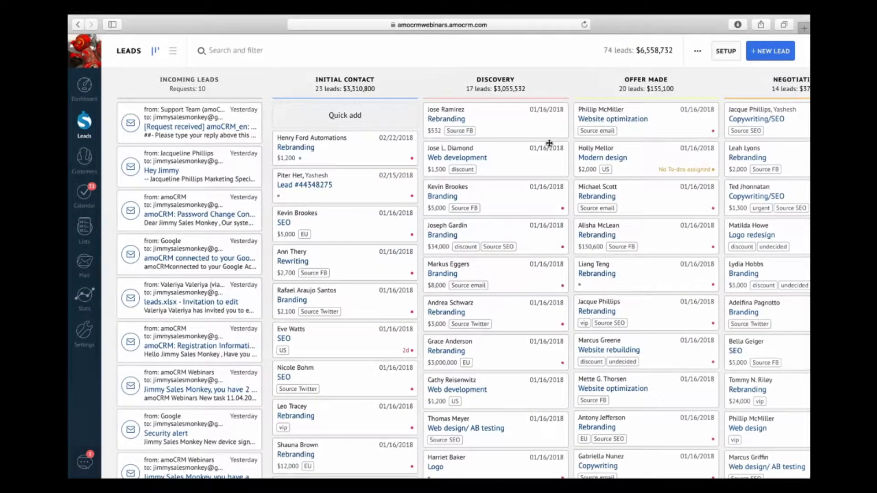
left_click(459, 123)
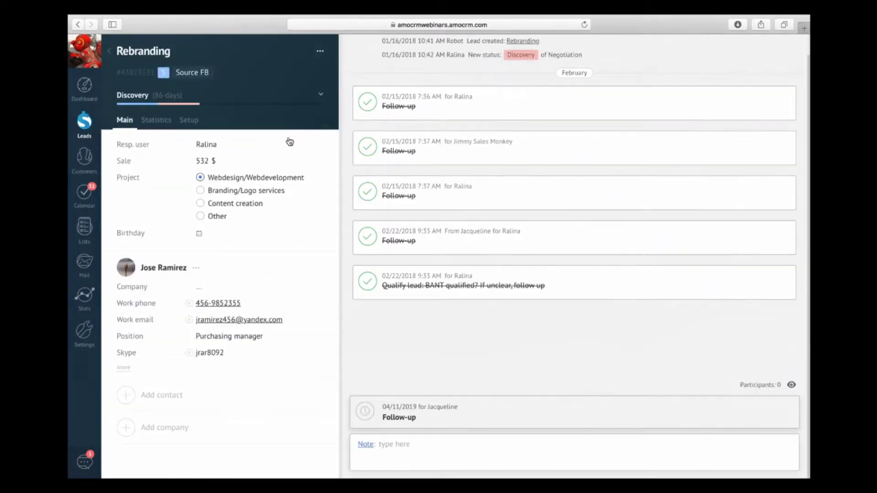
left_click(189, 121)
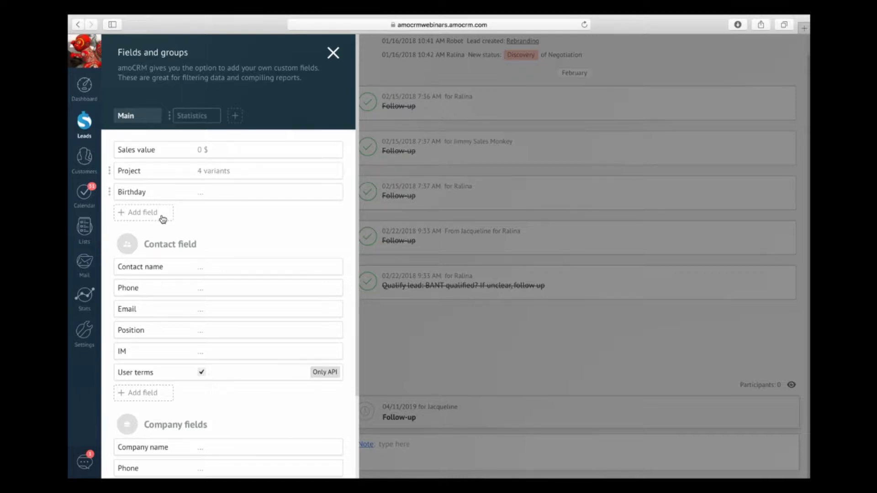
left_click(147, 394)
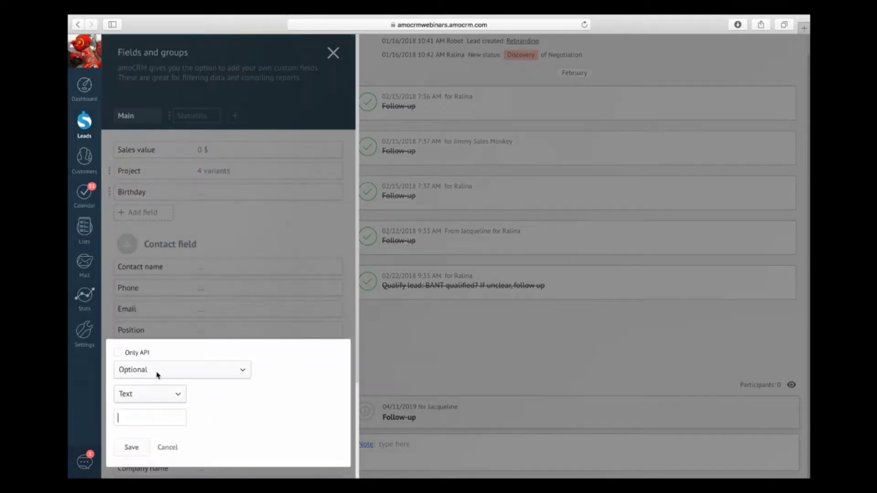
scroll(146, 394, "down", 3)
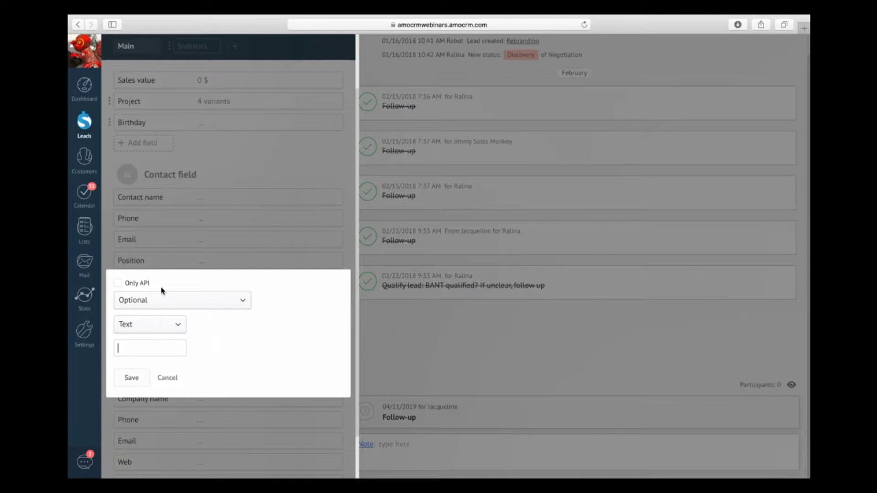
left_click(177, 236)
scroll(197, 182, "up", 2)
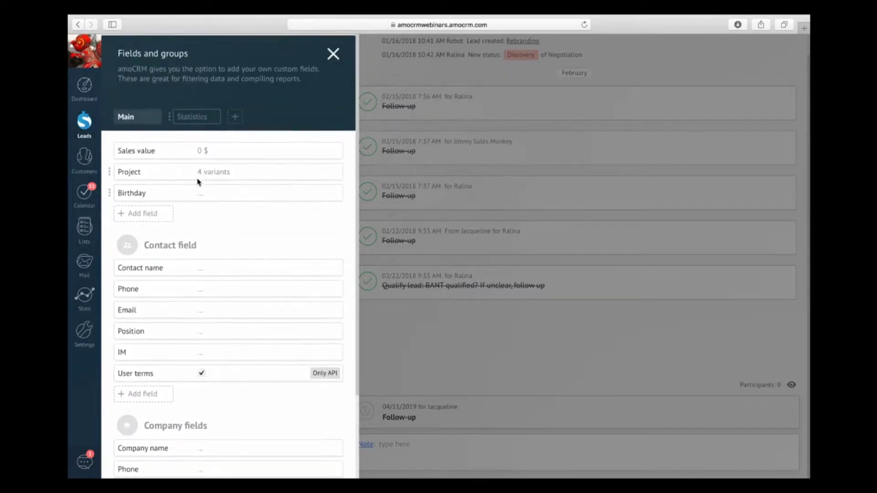
left_click(232, 118)
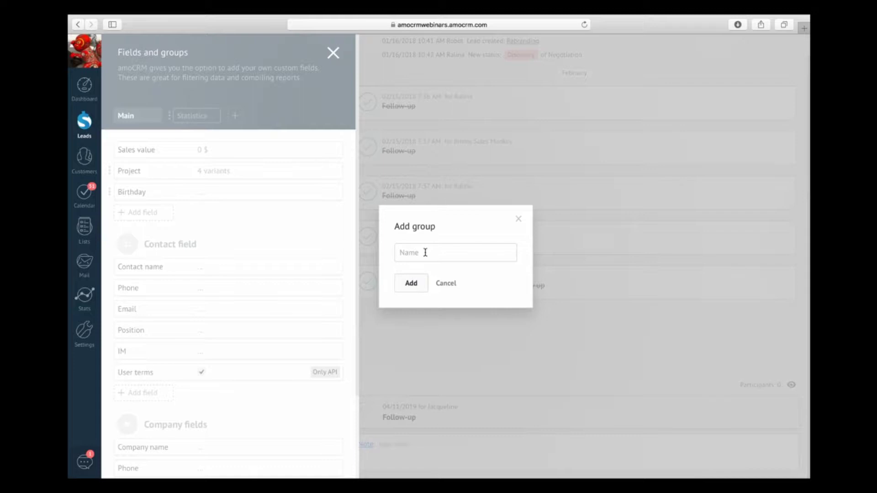
left_click(447, 284)
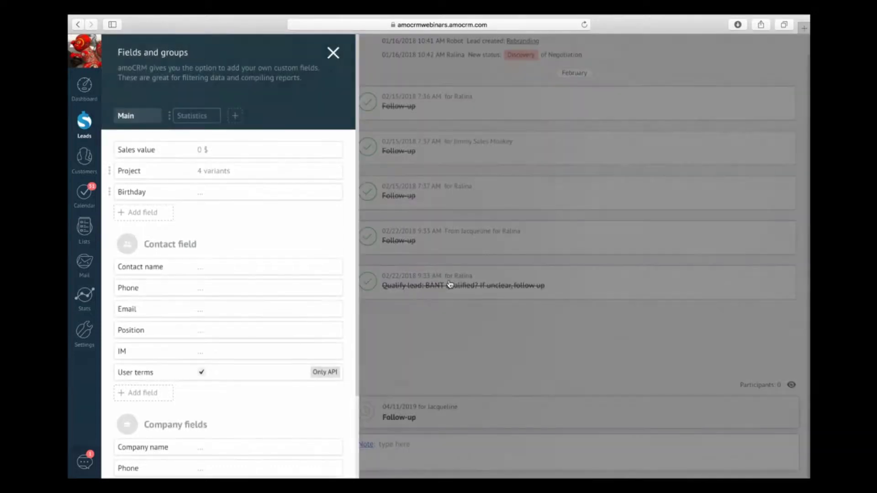
scroll(245, 280, "down", 2)
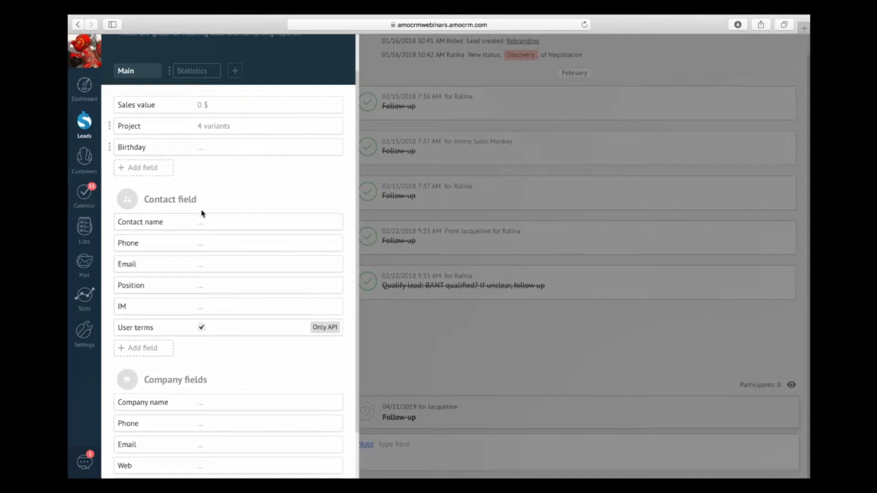
scroll(201, 211, "up", 2)
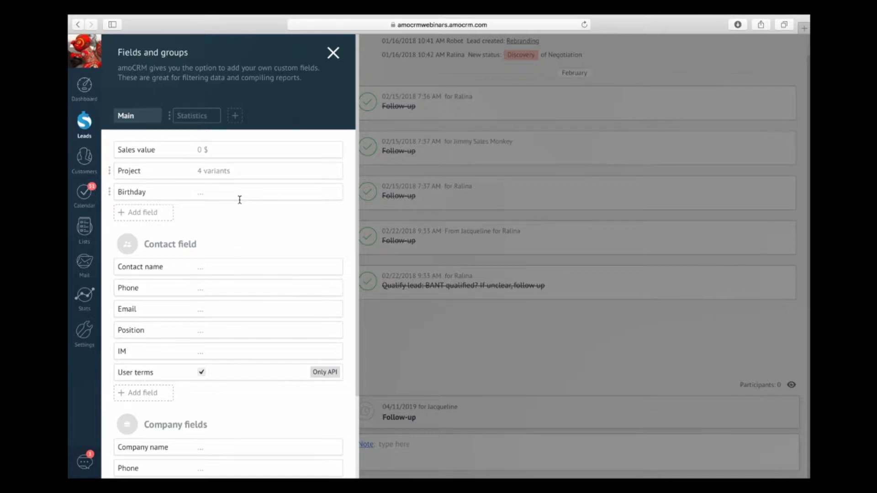
Step: Try requiring Sales value from Initial Contact, discard that, and start a new lead field
left_click(154, 150)
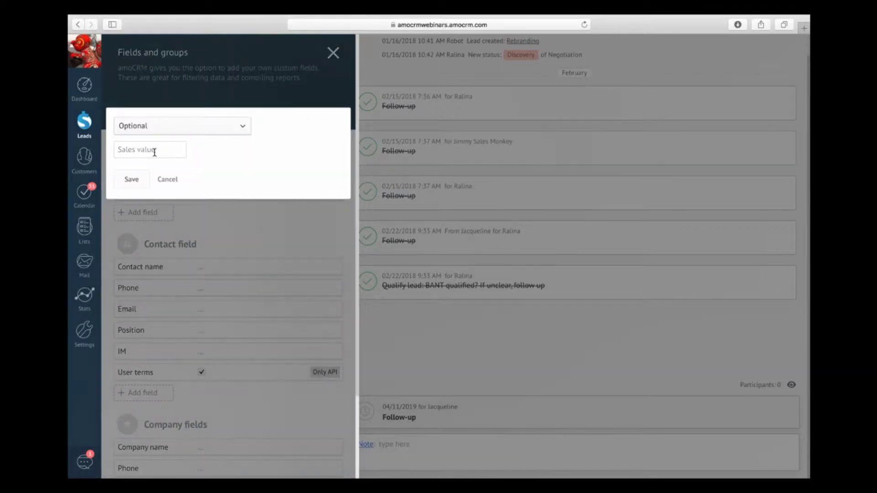
left_click(167, 180)
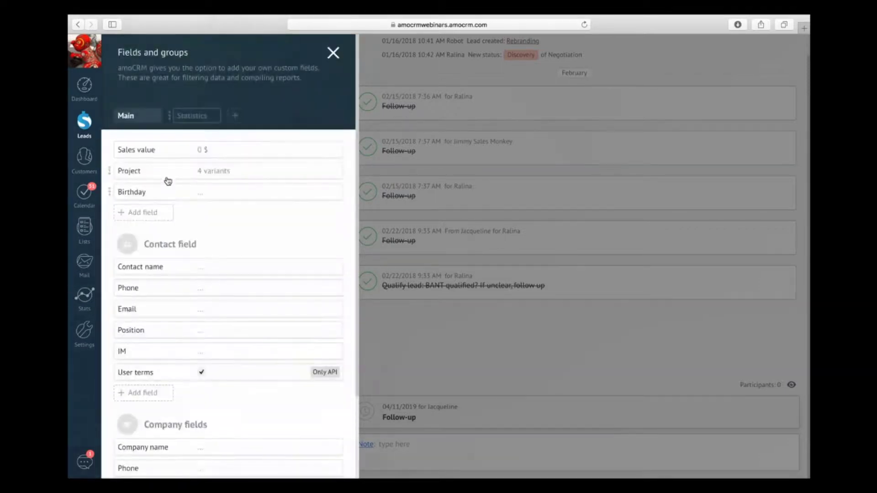
left_click(157, 150)
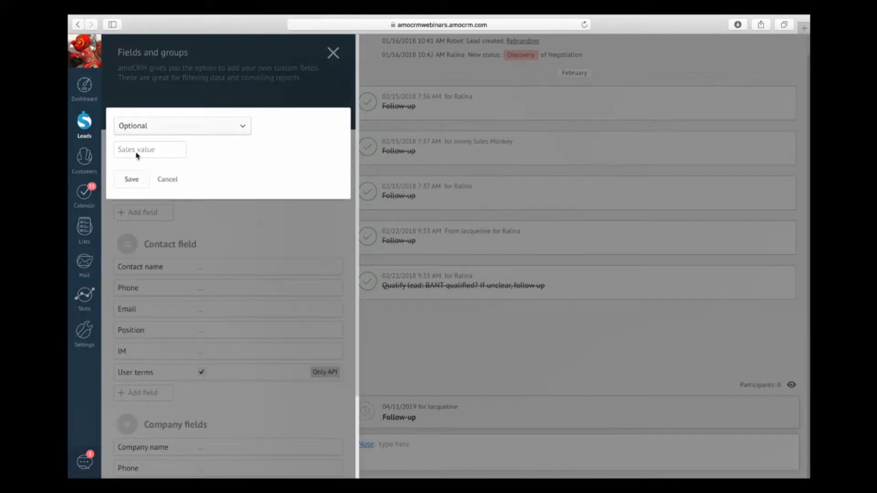
left_click(181, 130)
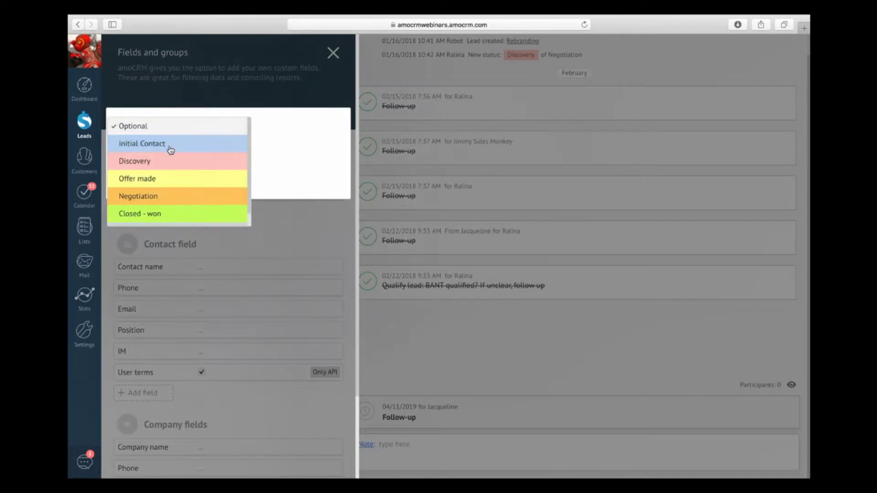
left_click(170, 147)
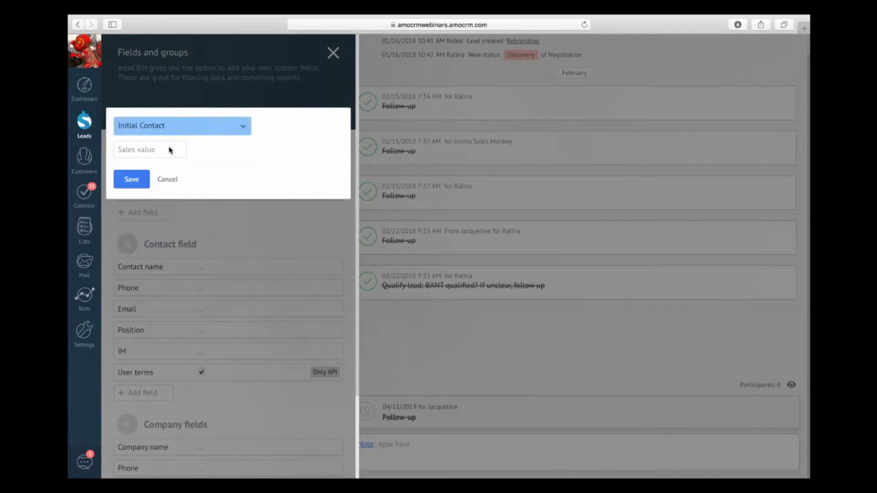
left_click(177, 182)
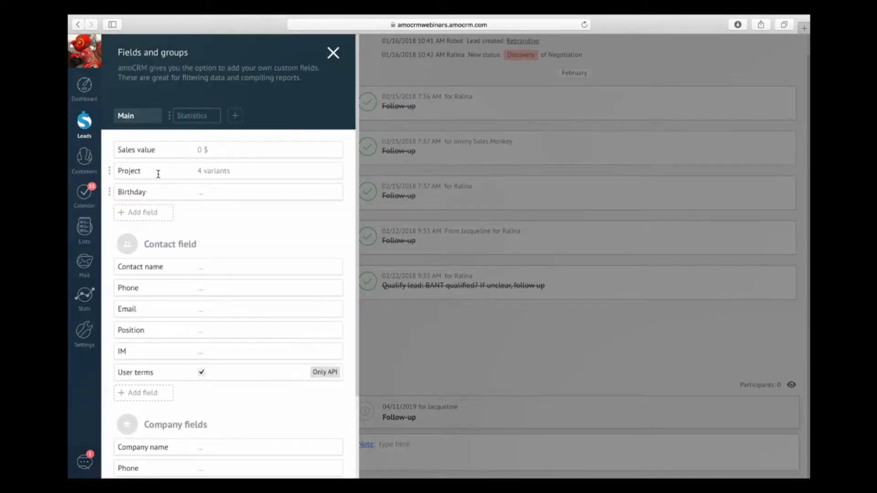
mouse_move(110, 170)
left_mouse_down()
mouse_move(107, 192)
mouse_move(104, 174)
left_mouse_up()
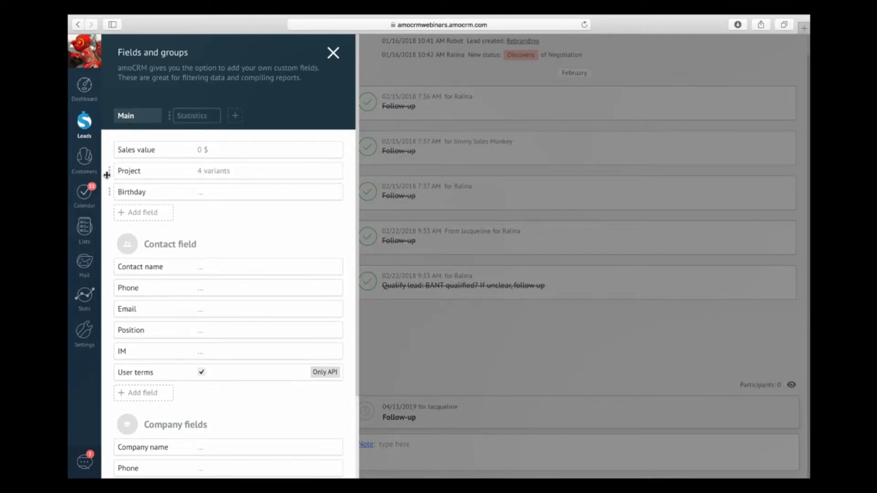
left_click(133, 213)
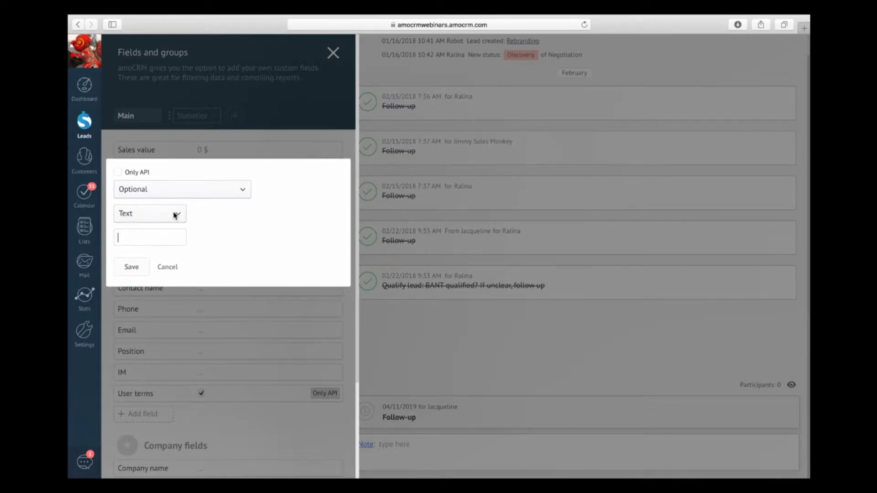
left_click(175, 215)
scroll(174, 252, "down", 1)
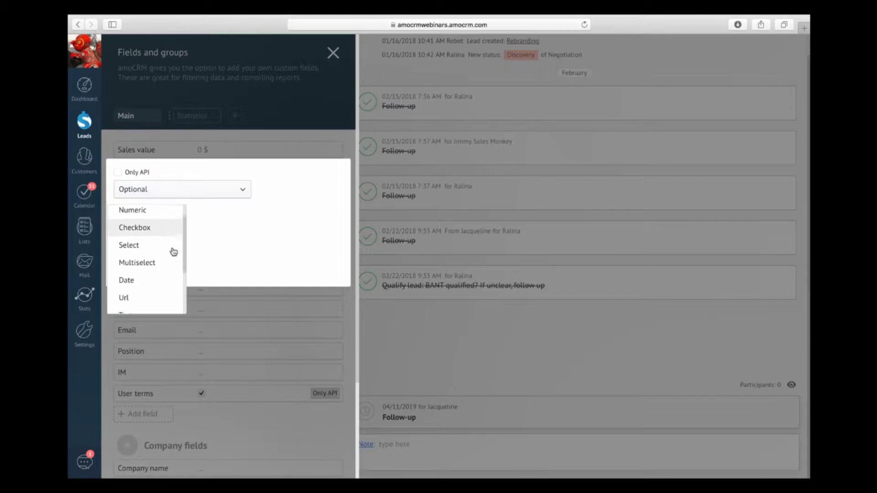
scroll(174, 252, "up", 1)
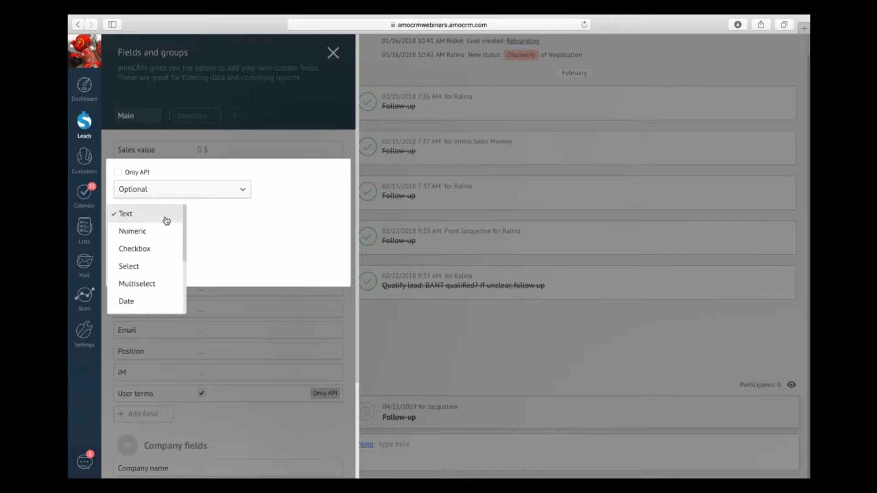
scroll(166, 255, "down", 1)
scroll(166, 255, "down", 4)
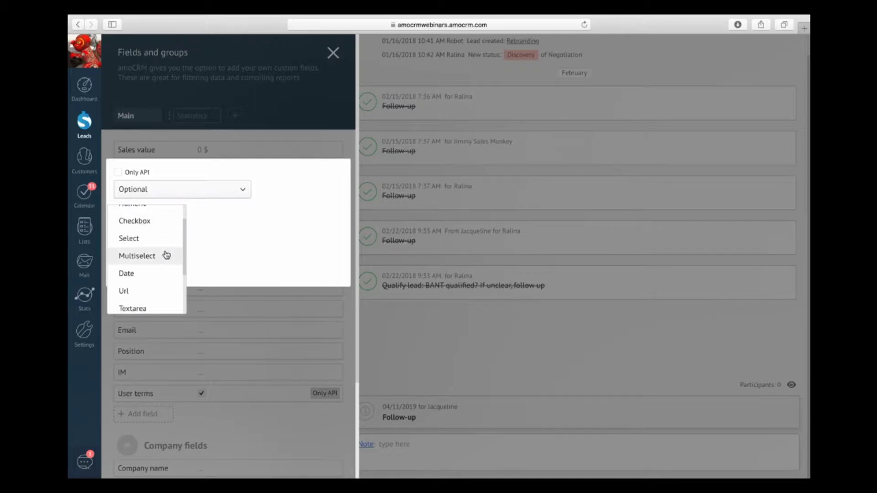
scroll(166, 255, "down", 2)
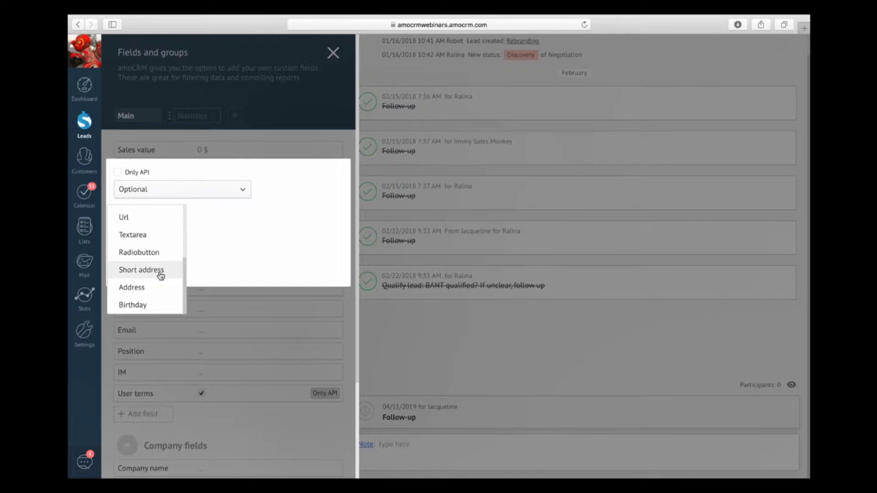
Step: Save the new field as a Birthday type that creates a task a month before
left_click(149, 306)
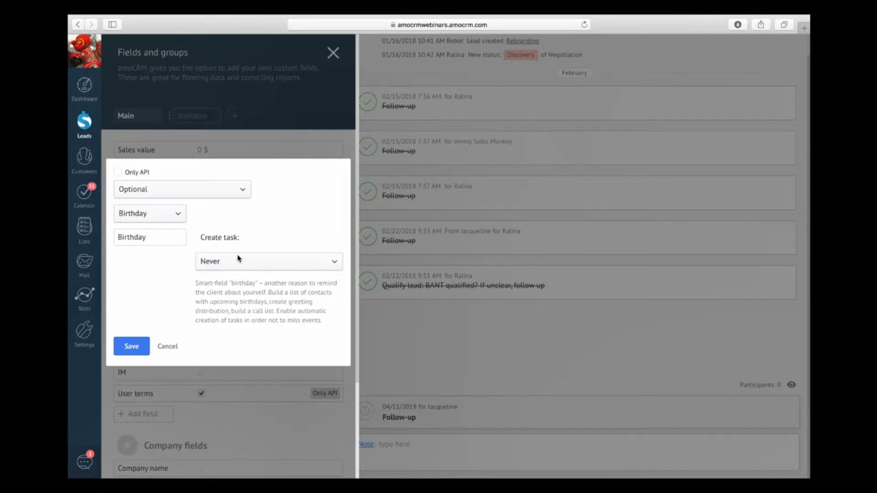
left_click(237, 258)
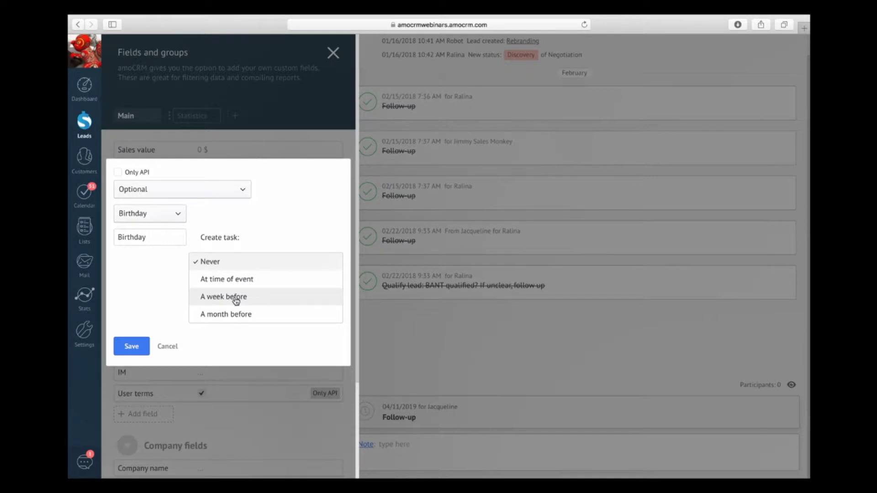
left_click(233, 316)
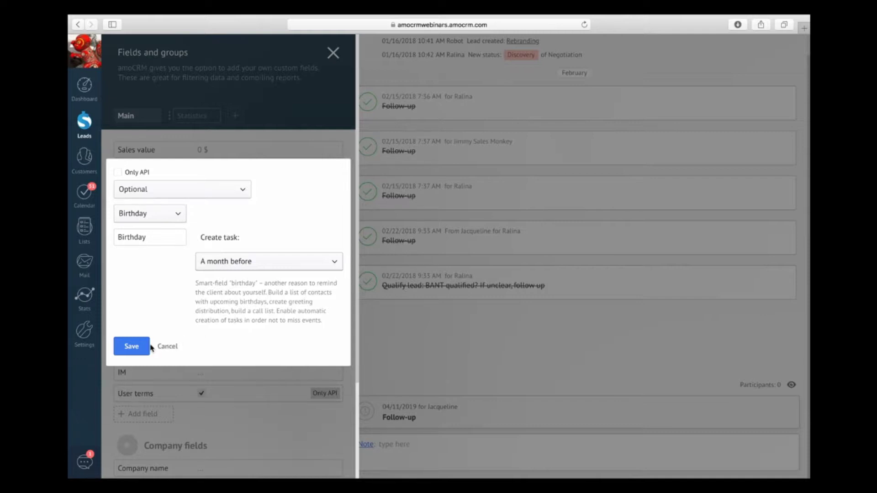
left_click(133, 347)
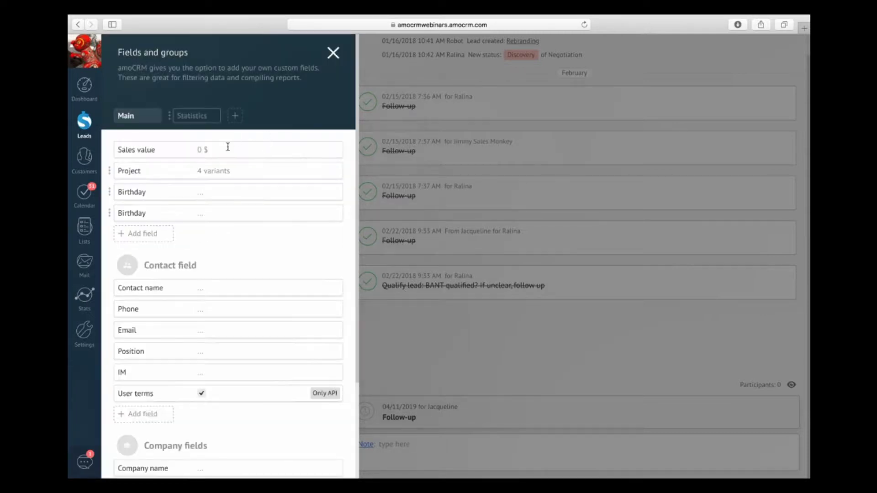
Step: Delete the duplicate Birthday lead field and close the Fields and groups panel
left_click(132, 214)
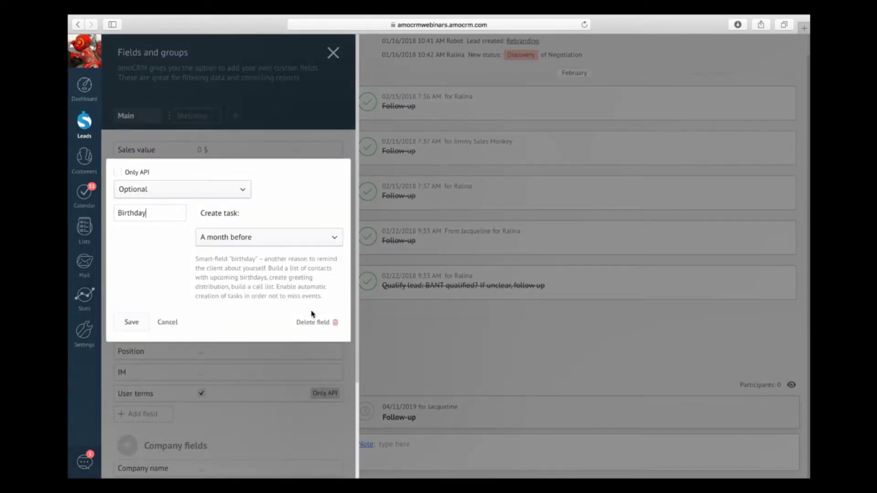
left_click(328, 323)
left_click(361, 269)
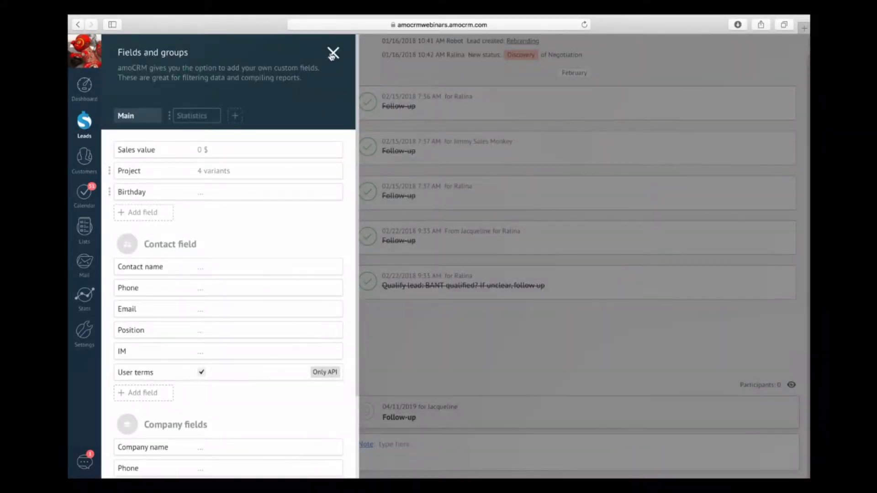
left_click(334, 53)
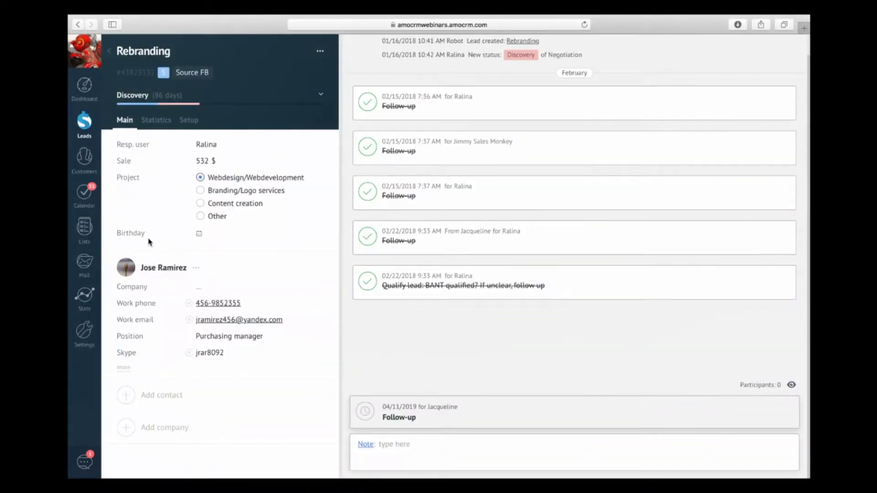
Step: Set the Rebranding lead's Birthday to April 26, 2018 and save the lead
left_click(200, 237)
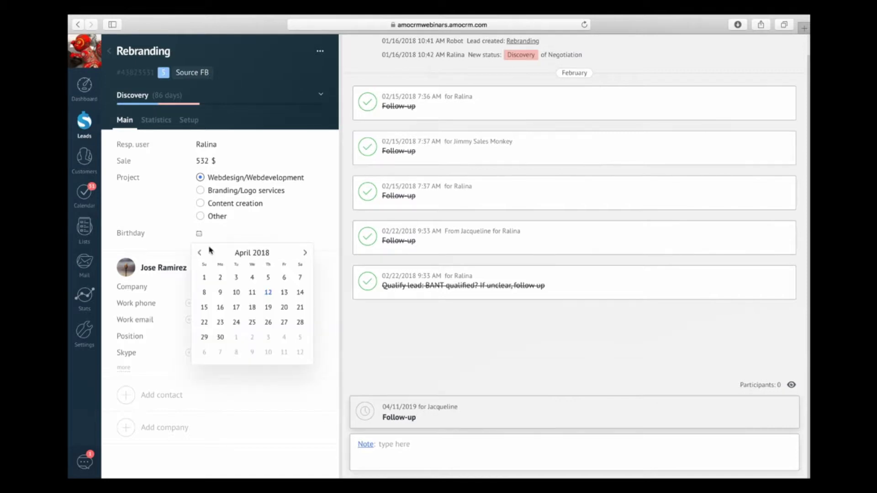
left_click(267, 325)
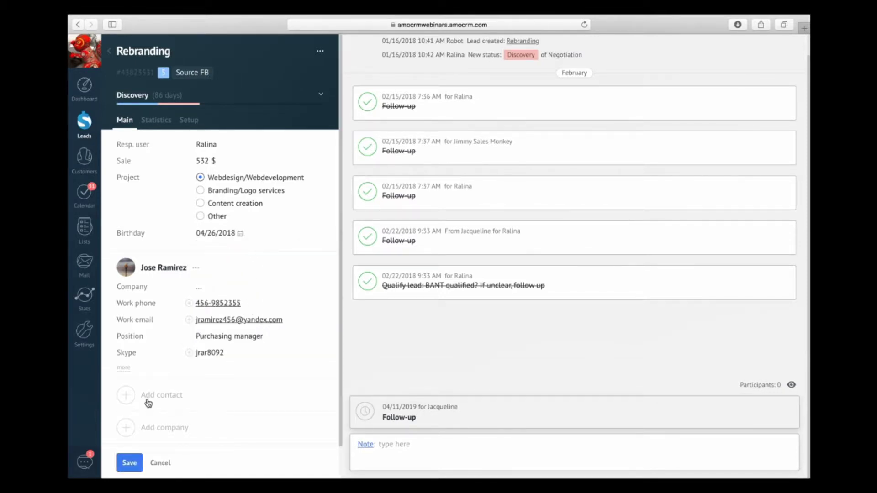
left_click(130, 463)
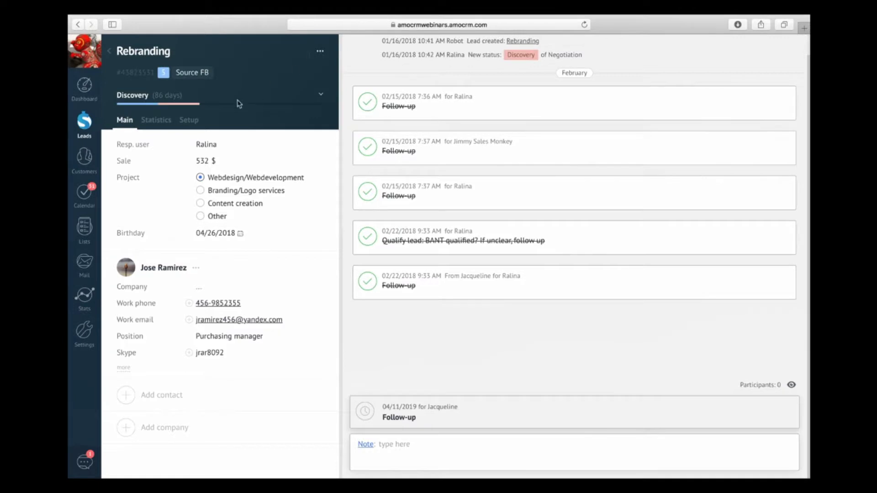
left_click(189, 120)
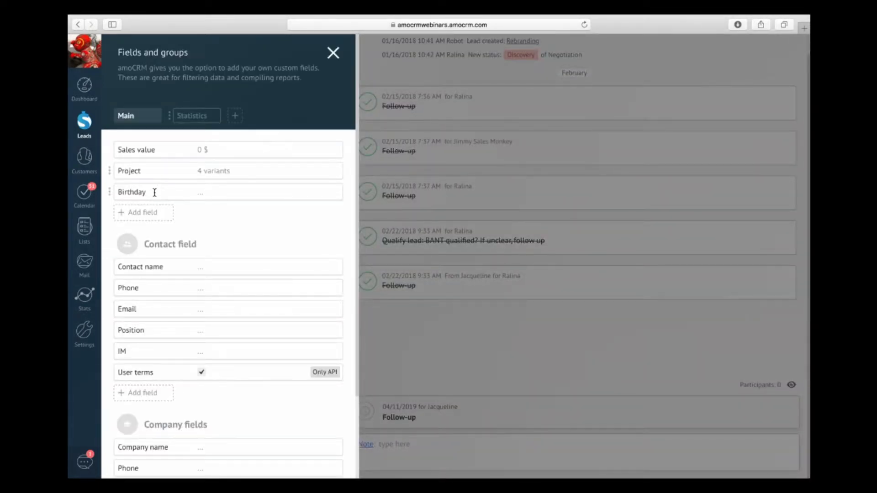
Step: Try making Birthday required at Discovery, discard the change, and close the Fields and groups panel
left_click(154, 192)
left_click(166, 169)
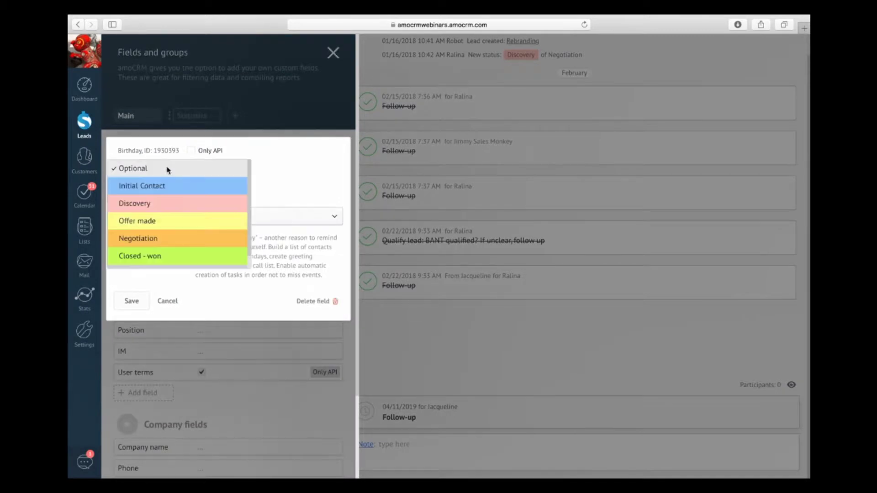
left_click(156, 204)
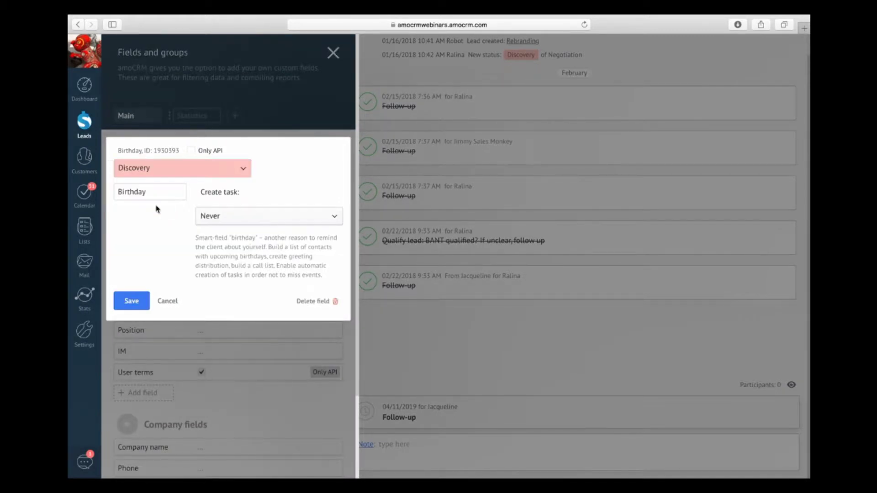
left_click(161, 170)
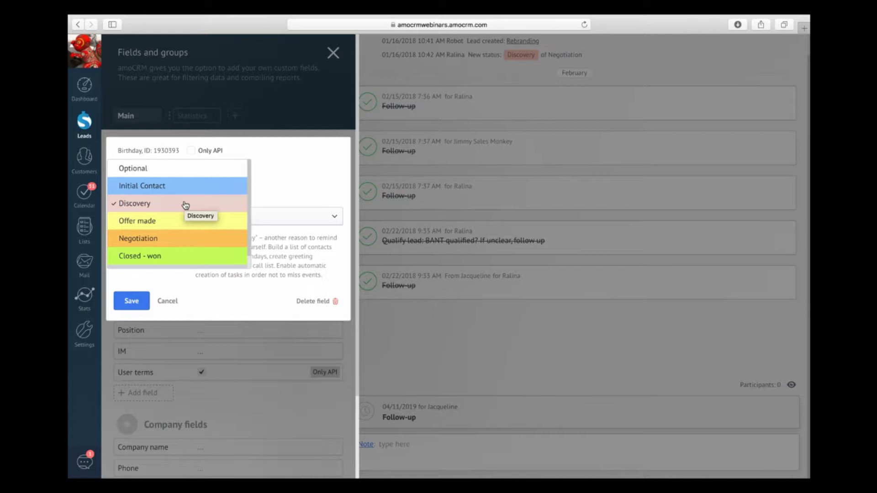
left_click(171, 300)
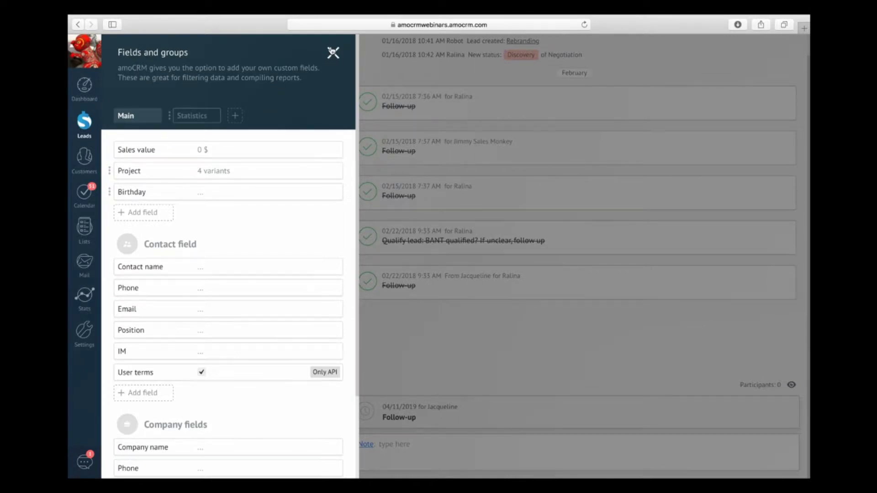
left_click(333, 53)
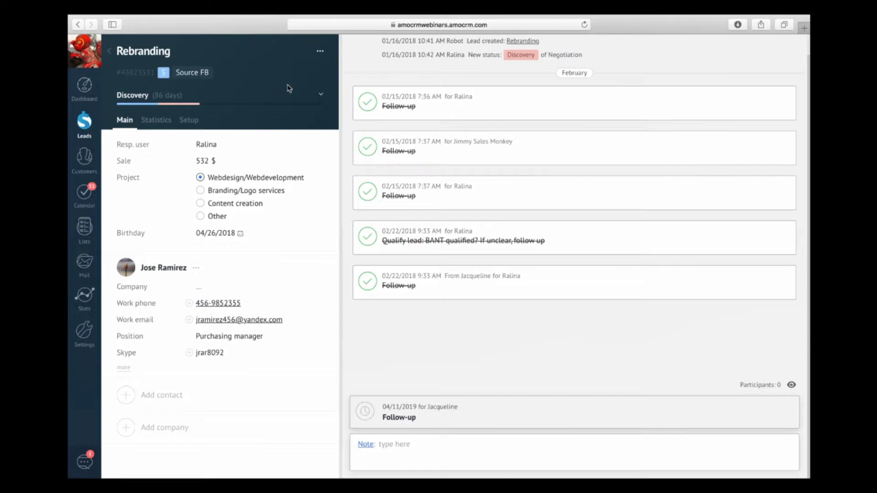
Step: Return from the lead to the Leads pipeline board and open its search and filter panel
left_click(111, 53)
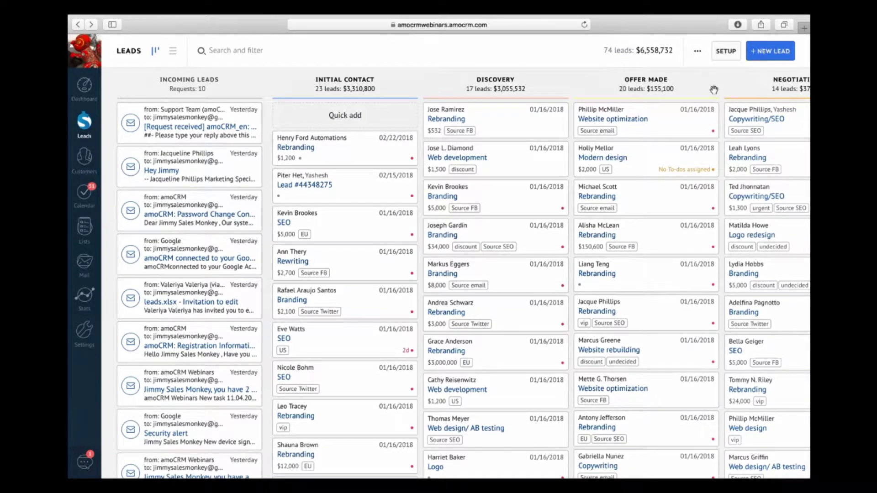
left_click(276, 54)
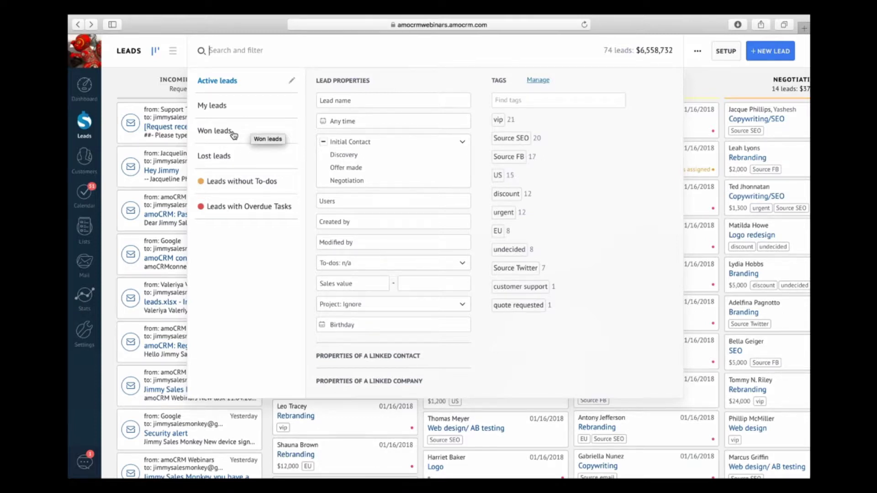
Step: Apply the Won leads preset to show only the 26 won leads worth $7,050
left_click(233, 133)
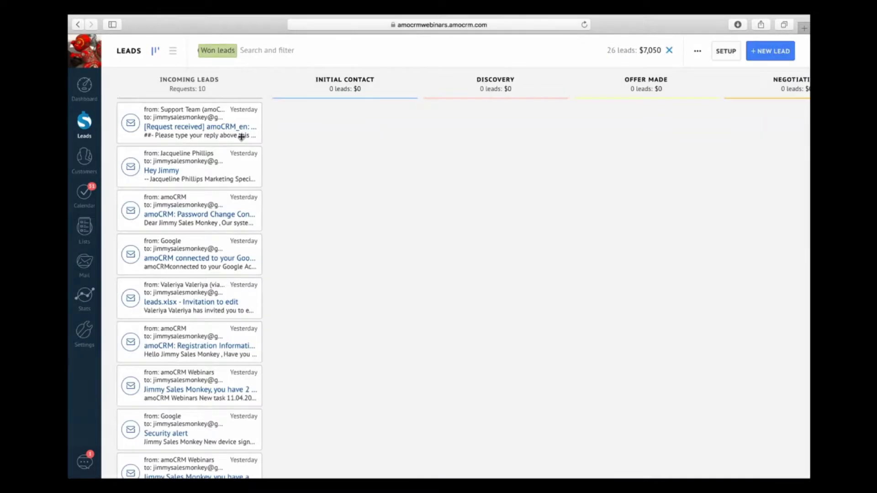
scroll(564, 261, "right", 5)
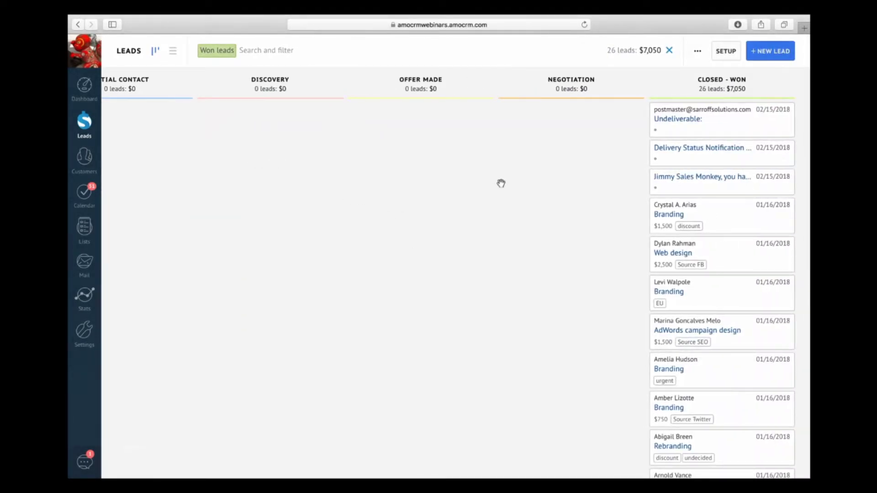
scroll(501, 182, "left", 5)
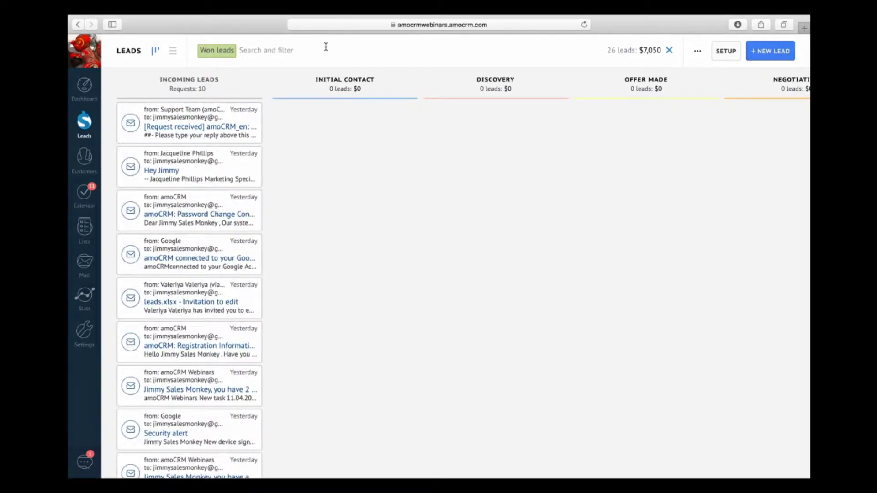
Step: Reopen the filter panel and expand the linked contact and linked company property filters
left_click(301, 48)
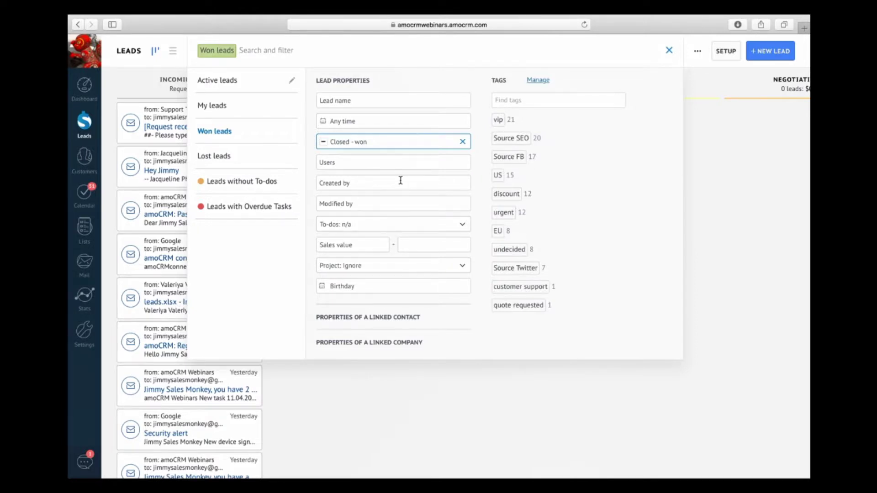
left_click(393, 318)
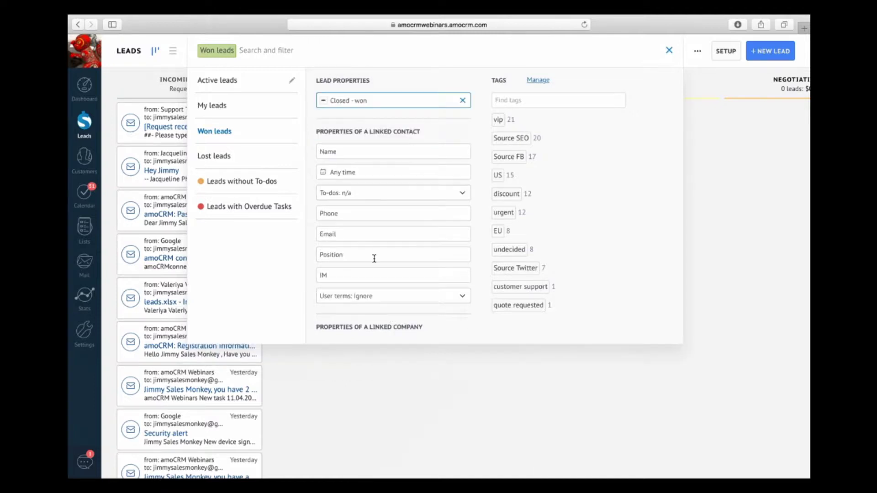
left_click(393, 327)
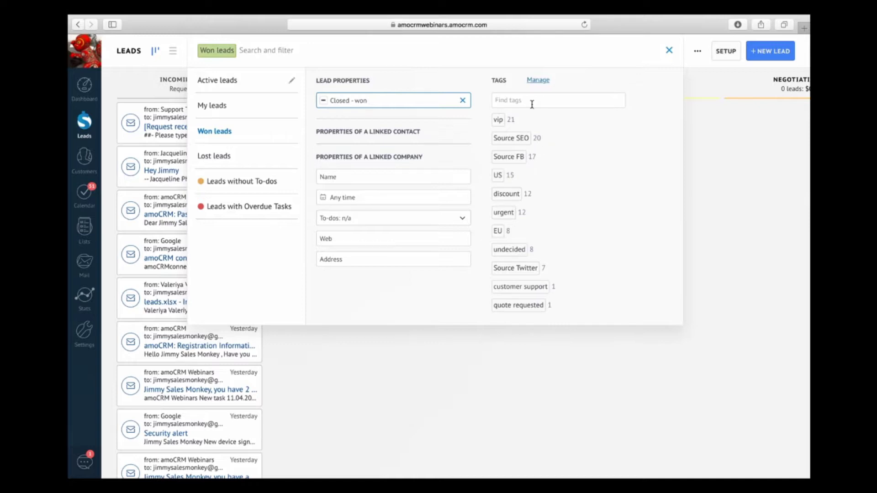
Step: Close the filters, switch to the All leads list (74 leads, $6,558,732), and reopen search and filter
left_click(444, 378)
left_click(130, 51)
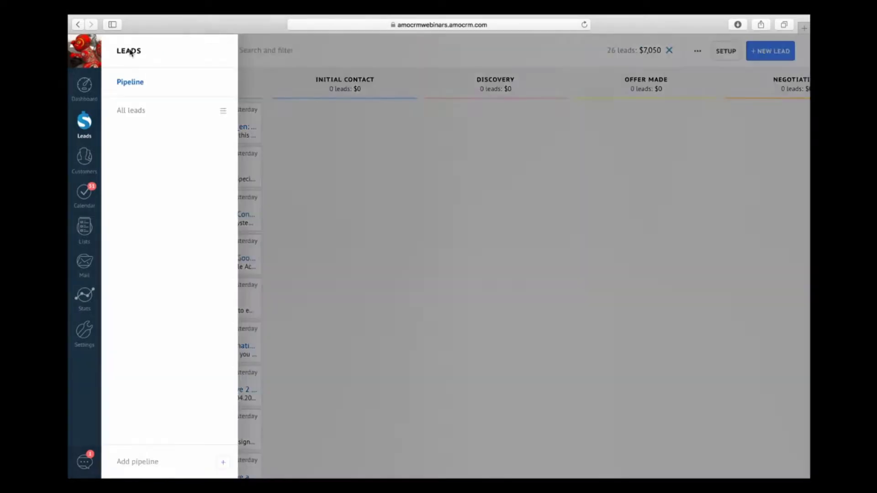
left_click(145, 112)
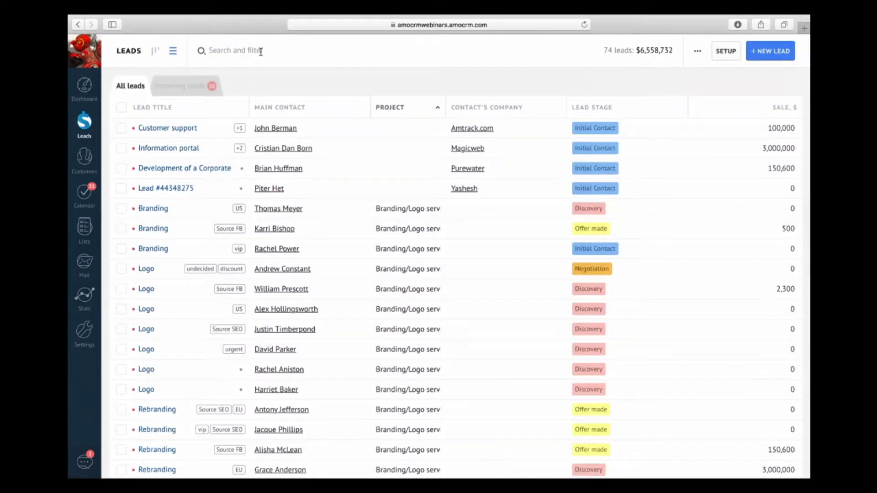
left_click(260, 51)
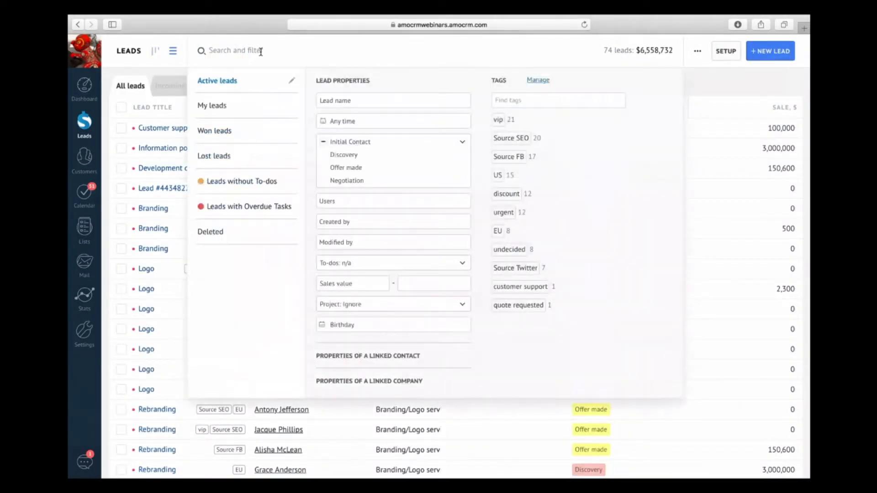
Step: Show the Deleted leads list and select the two deleted Branding leads
left_click(215, 237)
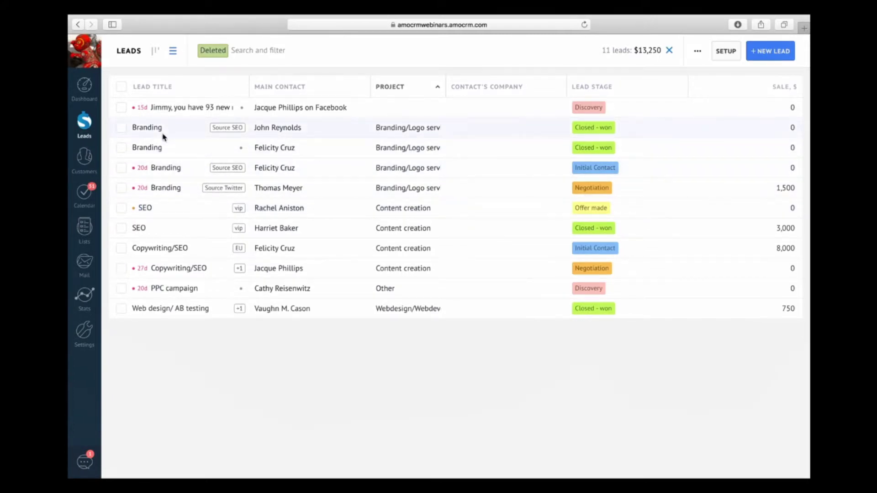
left_click(121, 188)
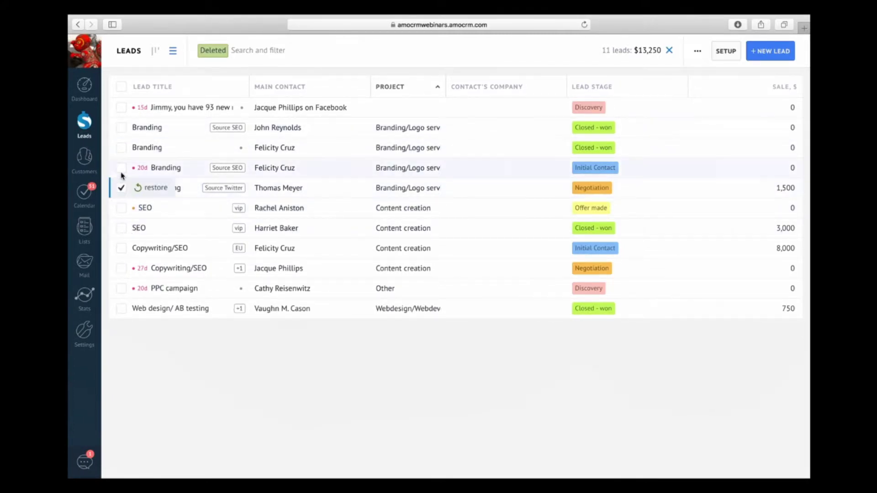
left_click(121, 168)
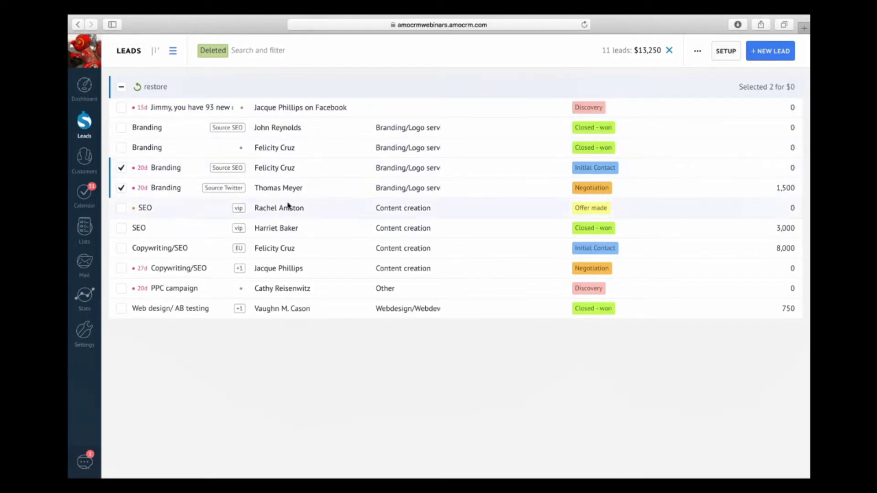
Step: Switch from the deleted leads list back to the full leads pipeline board
mouse_move(69, 19)
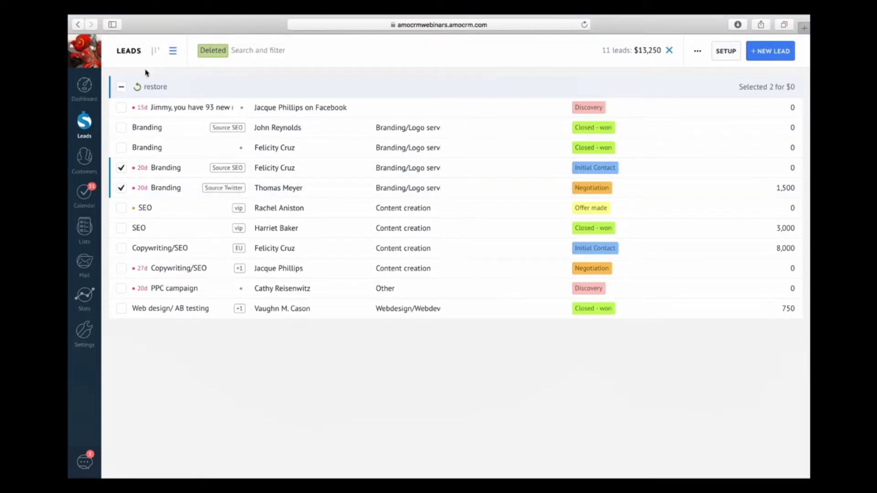
left_click(133, 54)
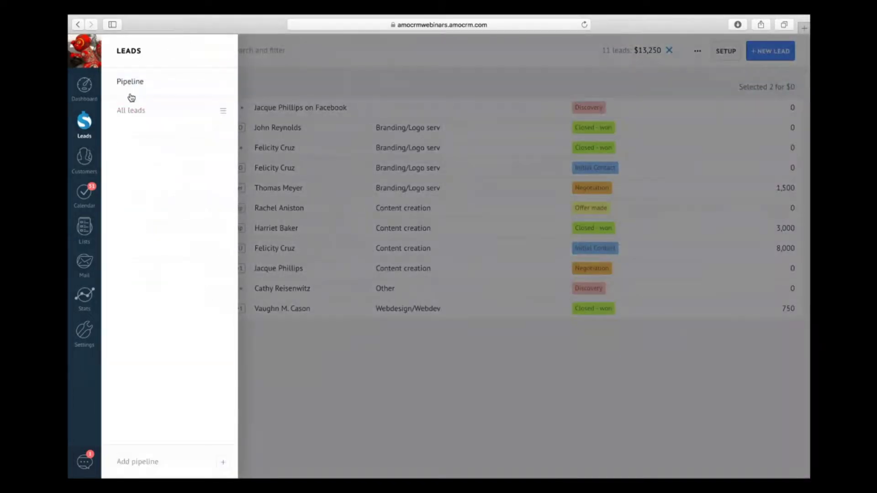
left_click(141, 85)
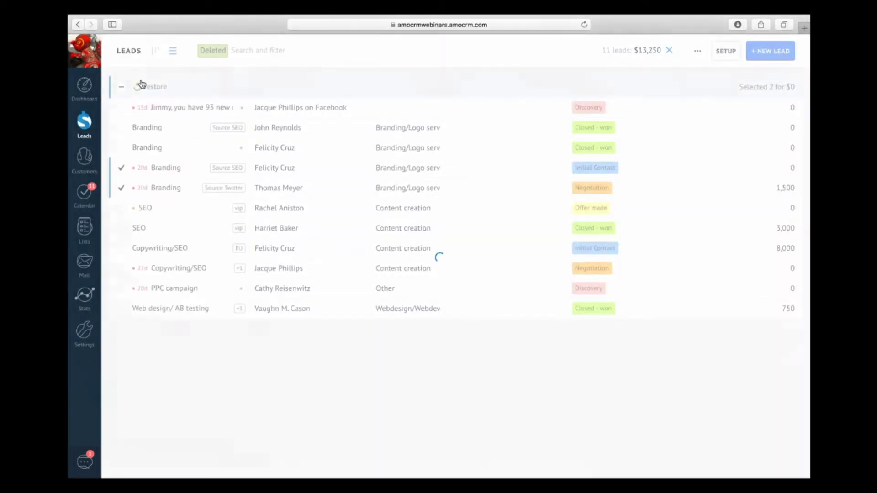
Step: Filter the pipeline board by Project: Webdesign/Webdevelopment
left_click(232, 59)
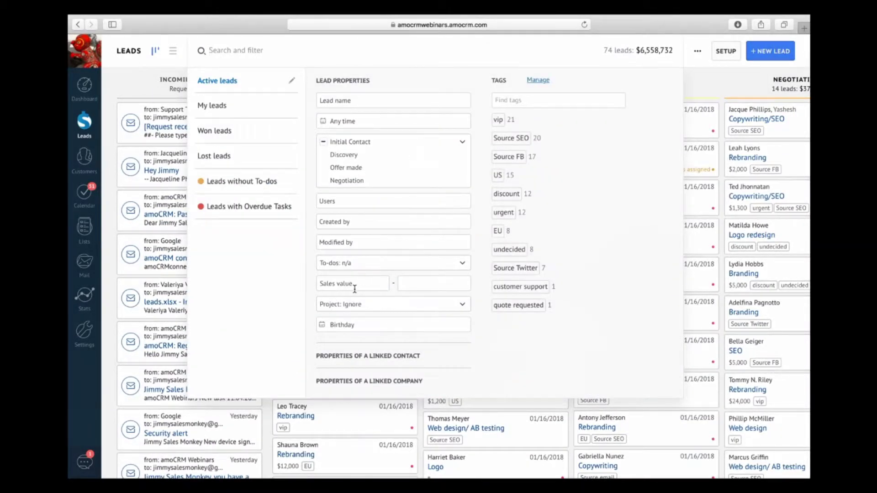
left_click(339, 323)
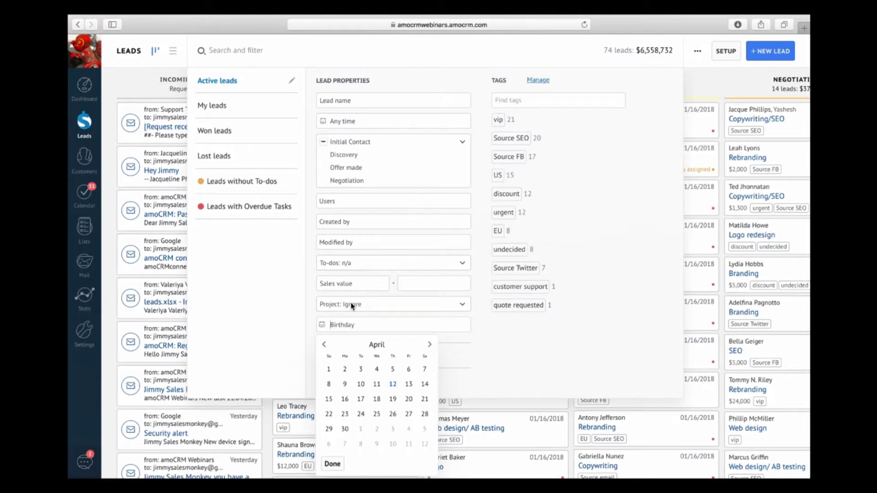
left_click(352, 306)
left_click(347, 334)
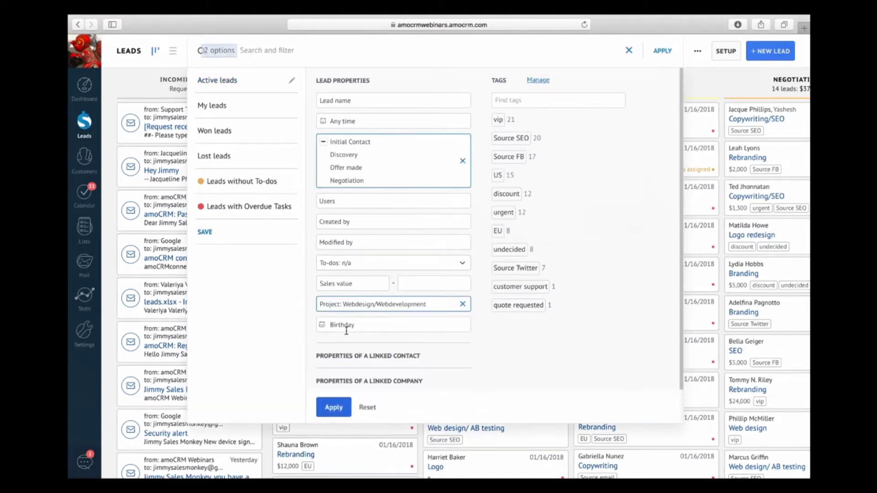
Step: Save the current filter as a preset named 'Webd'
left_click(206, 233)
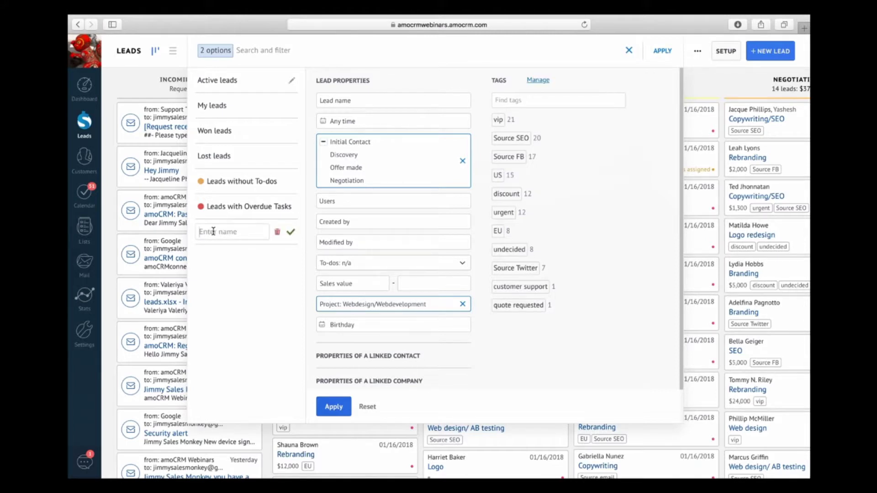
type("Web d")
left_click(291, 232)
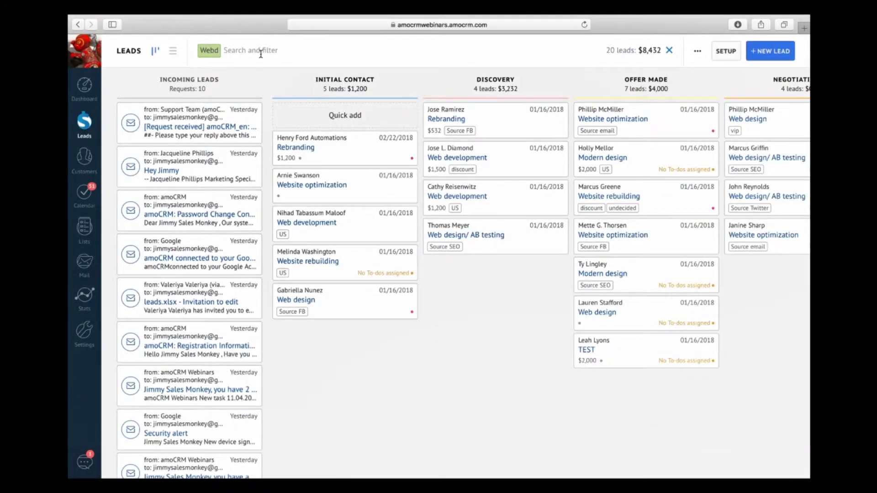
Step: Move the Webd preset to the top of the saved filters, then clear it to show all 74 leads
scroll(361, 102, "right", 4)
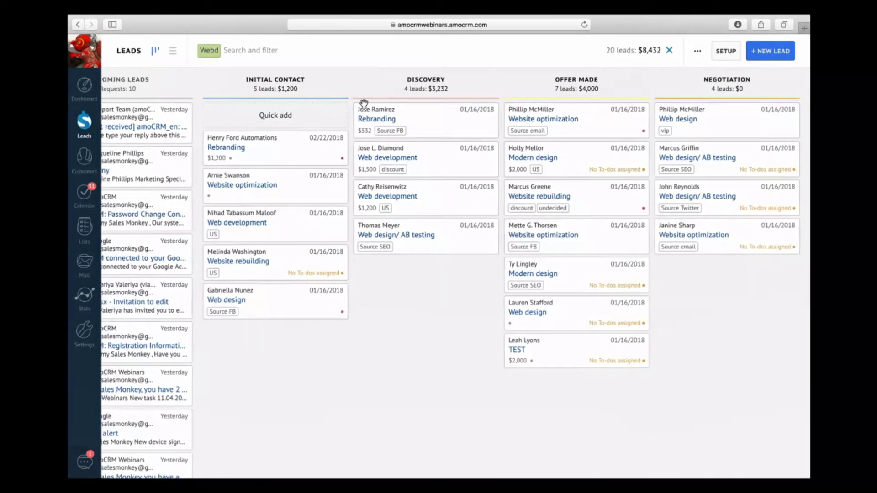
scroll(363, 104, "left", 4)
left_click(268, 52)
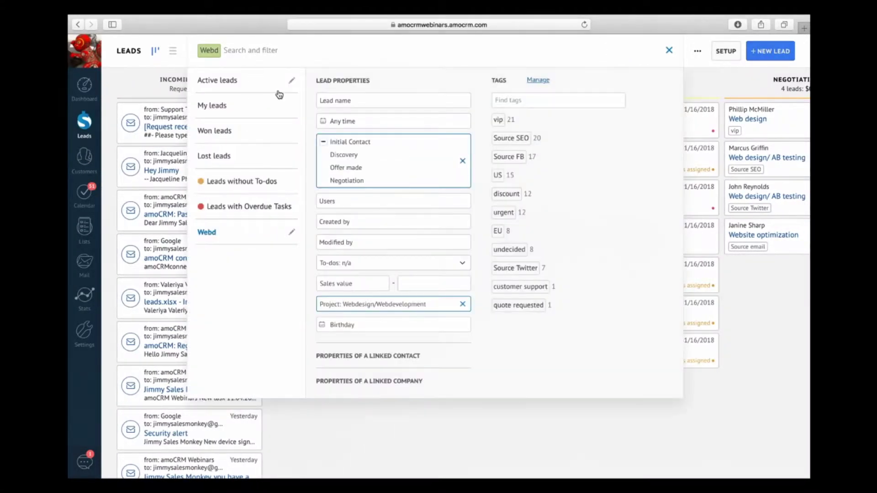
left_click(292, 83)
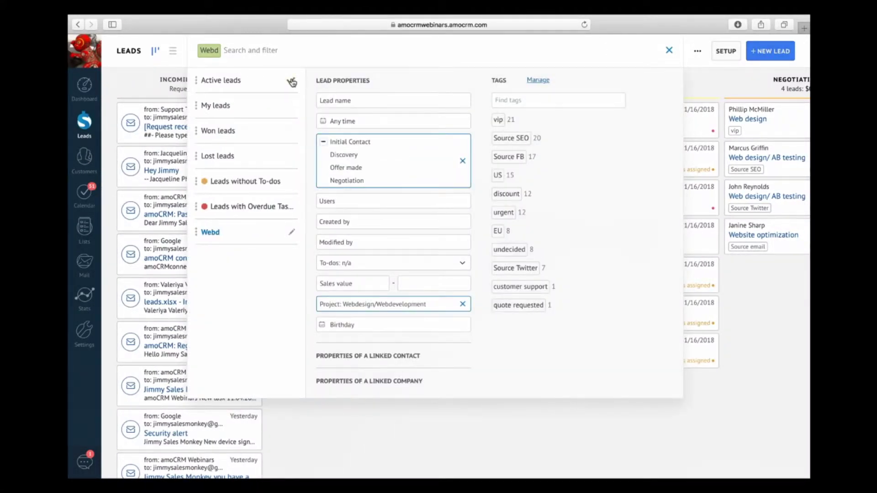
left_click_drag(195, 238, 202, 82)
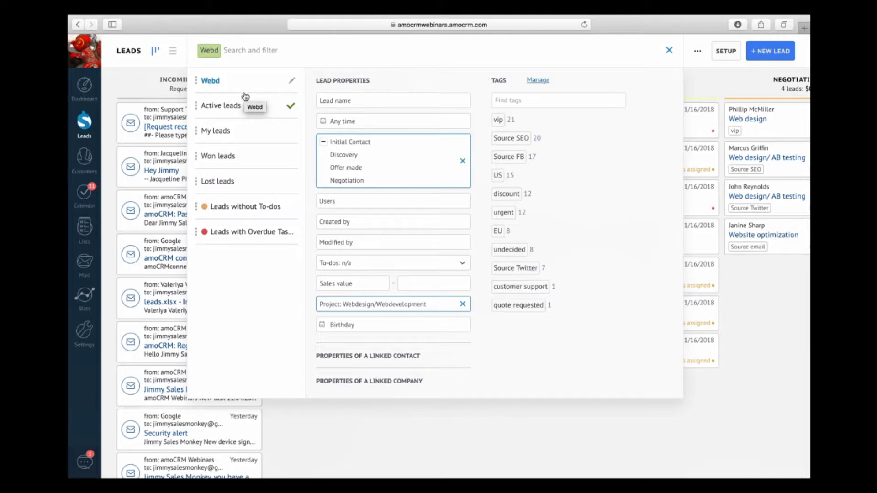
left_click(291, 109)
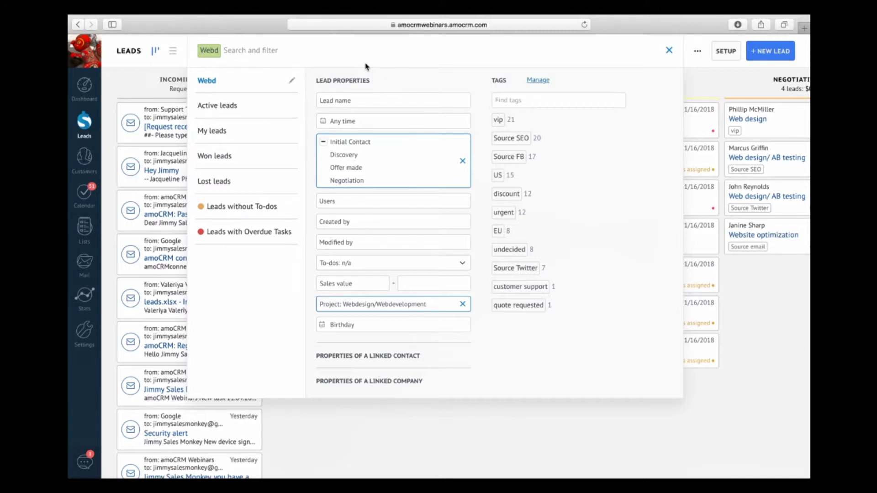
left_click(690, 92)
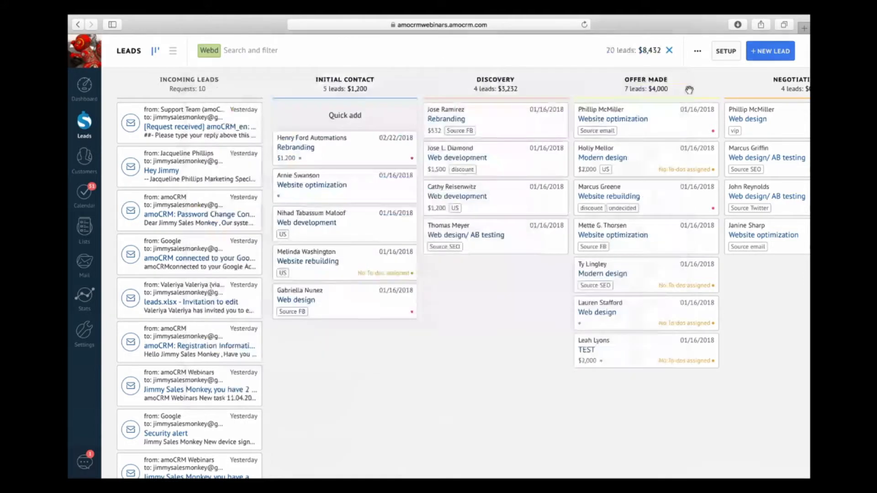
left_click(670, 51)
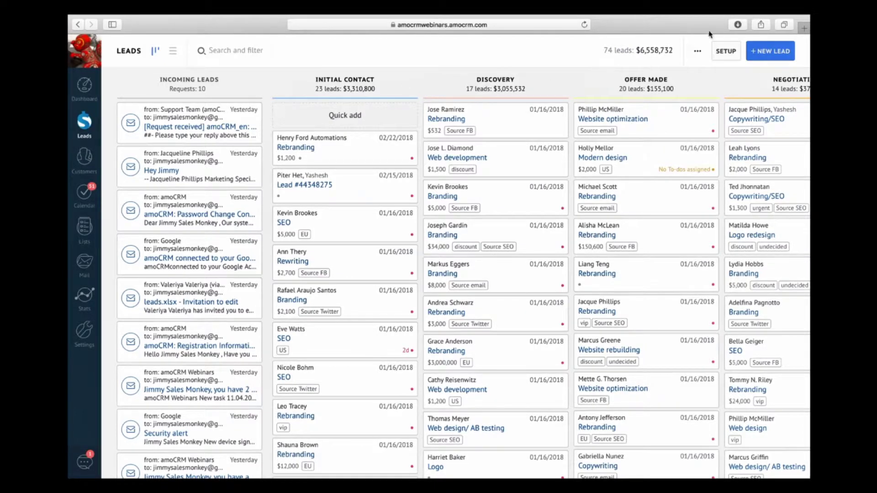
Step: Open the leads pipeline SETUP page with the Request a quote webform source and stage automations
left_click(730, 51)
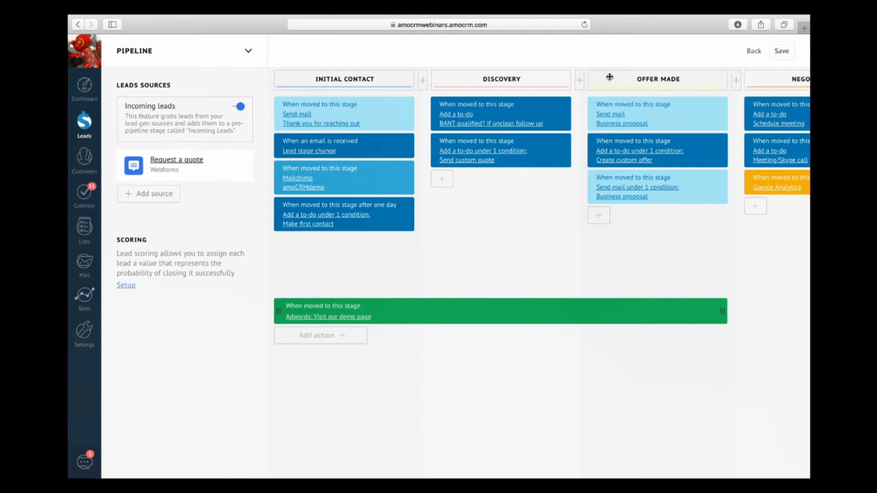
Step: Check the BANT qualification to-do, then add a new to-do action to the Discovery stage
left_click(472, 124)
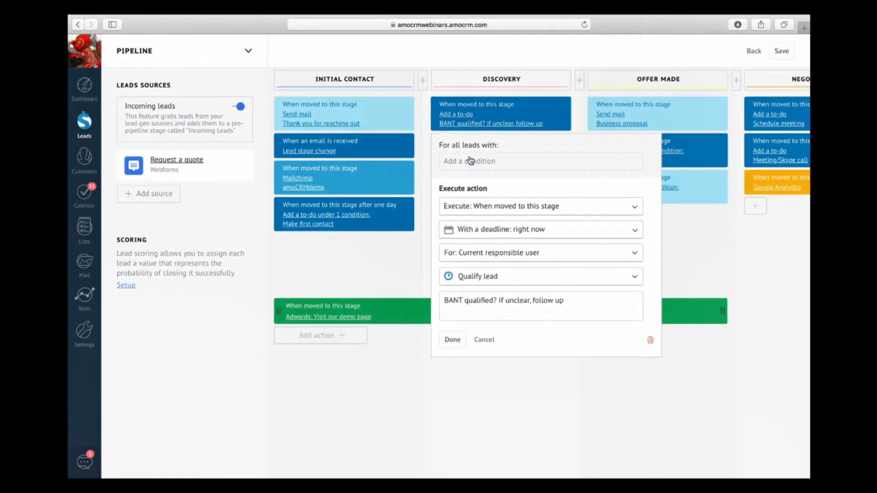
left_click(418, 247)
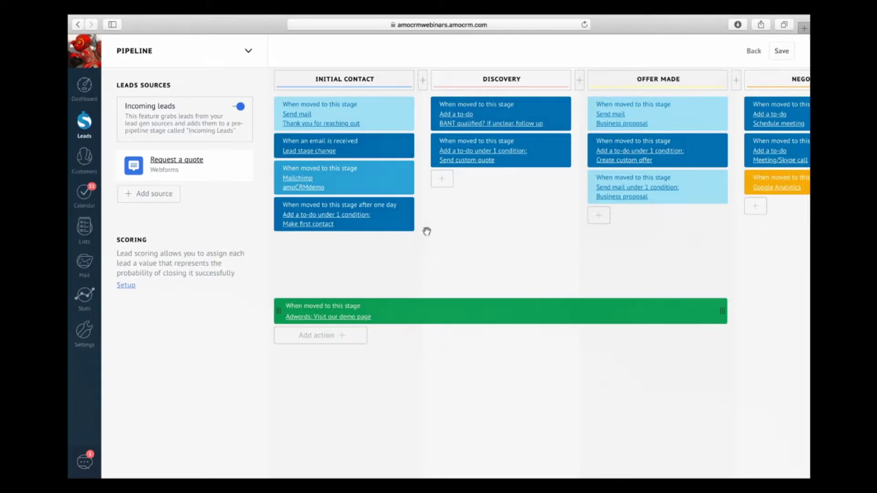
left_click(442, 180)
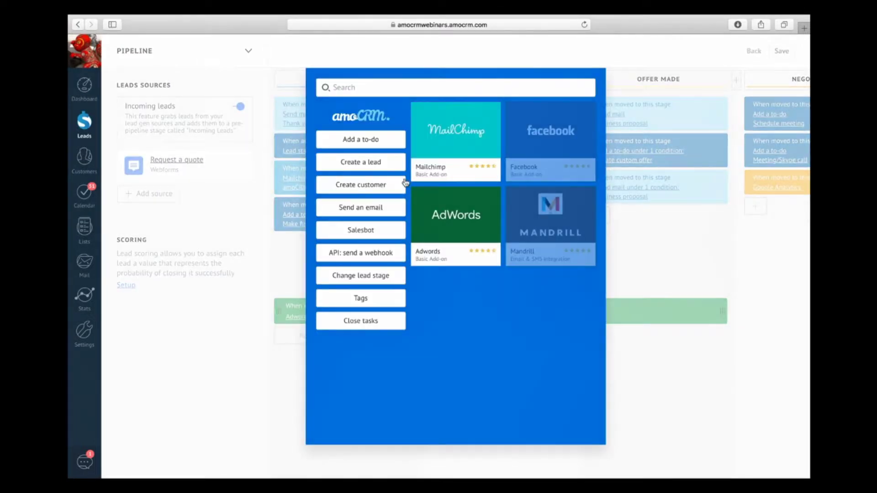
left_click(381, 142)
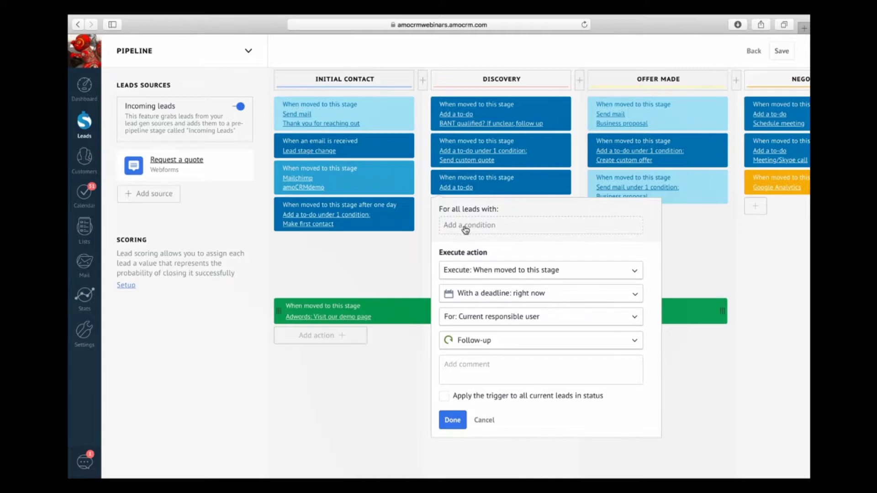
Step: Add a condition so the to-do applies only to leads tagged vip
left_click(465, 230)
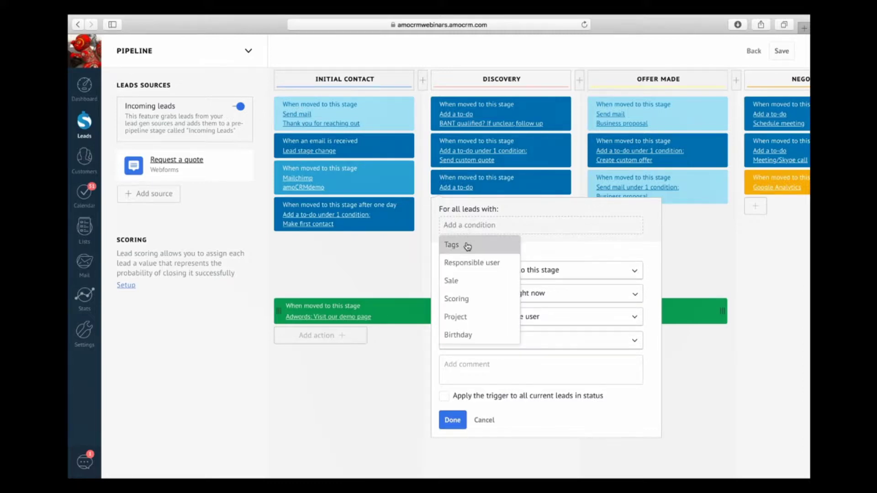
left_click(467, 246)
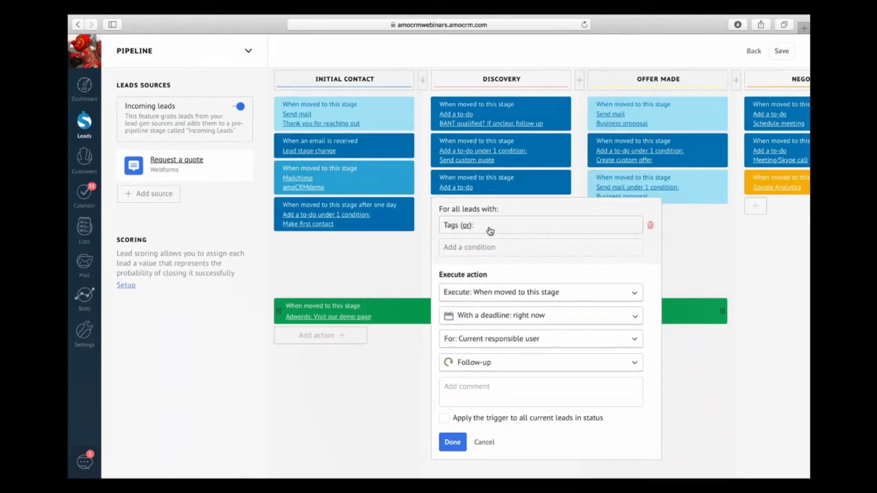
left_click(488, 227)
left_click(487, 246)
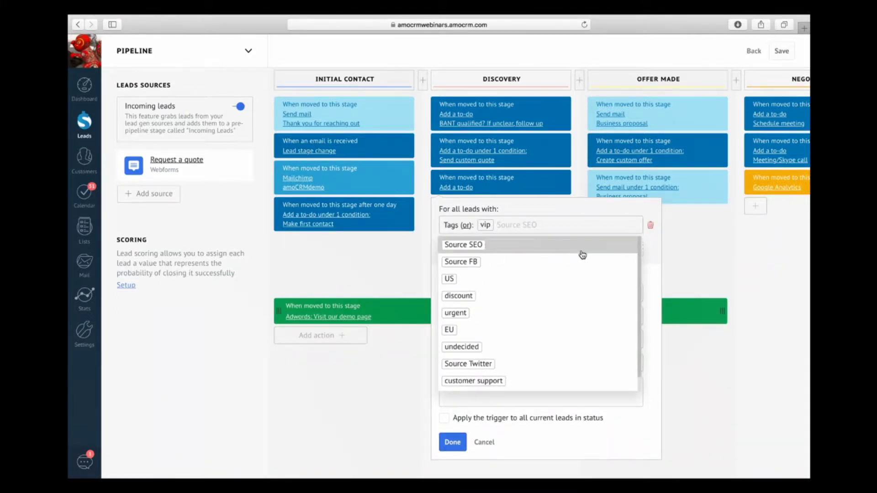
left_click(654, 270)
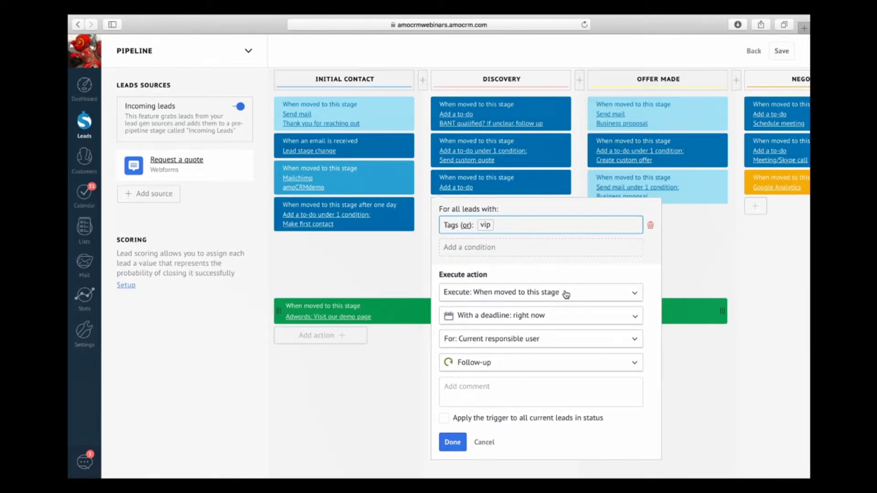
Step: Set the to-do deadline to End of today, confirm the action, and save the pipeline
left_click(530, 322)
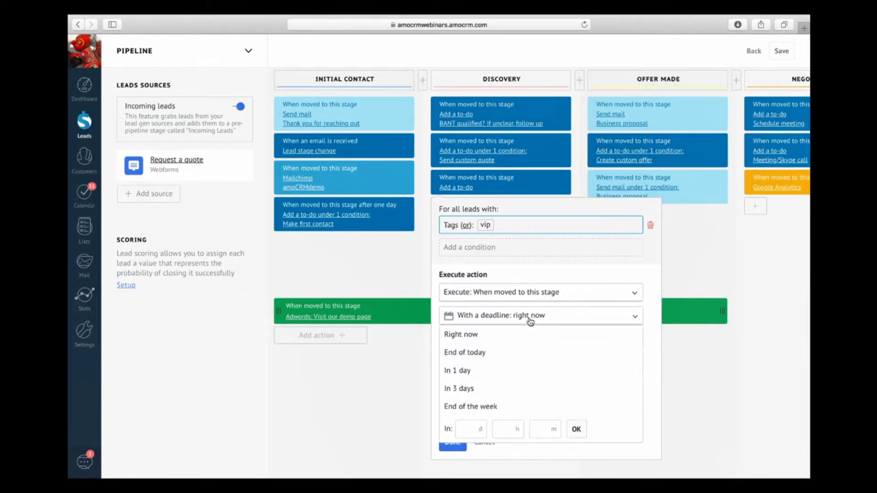
left_click(504, 352)
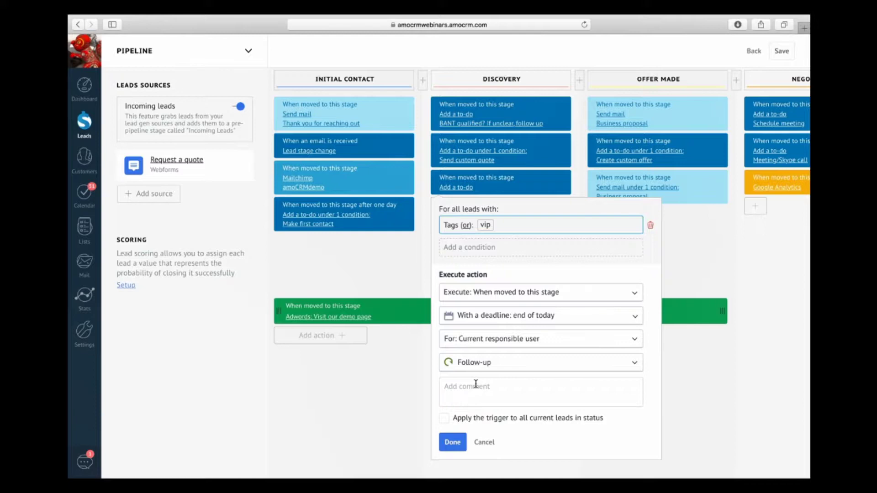
left_click(452, 442)
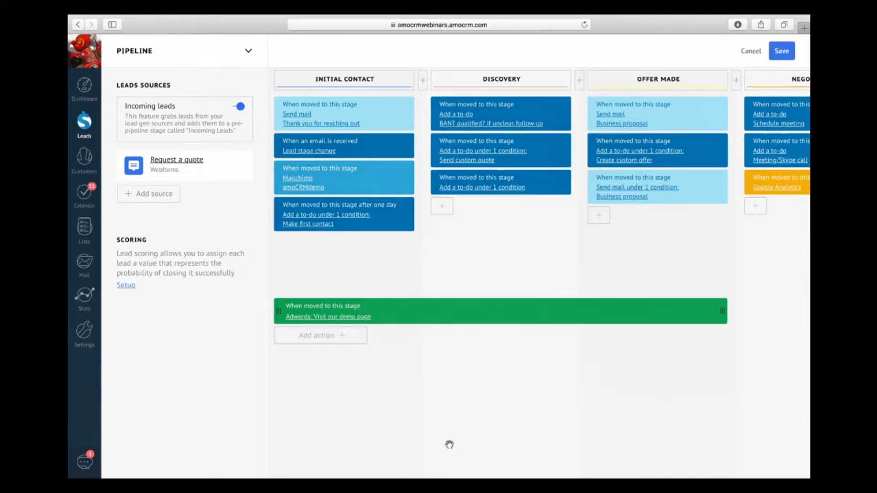
left_click(784, 52)
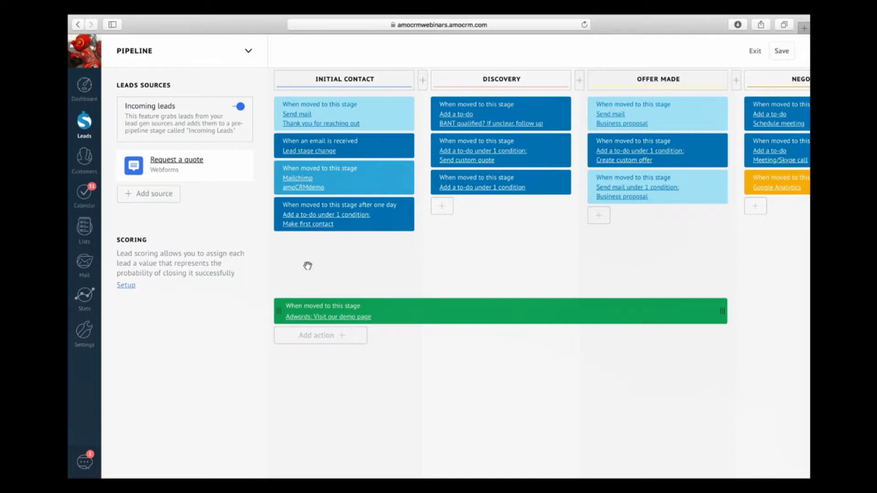
Step: Go to Mail to view the email connection, forwarding addresses and the four email templates
left_click(88, 270)
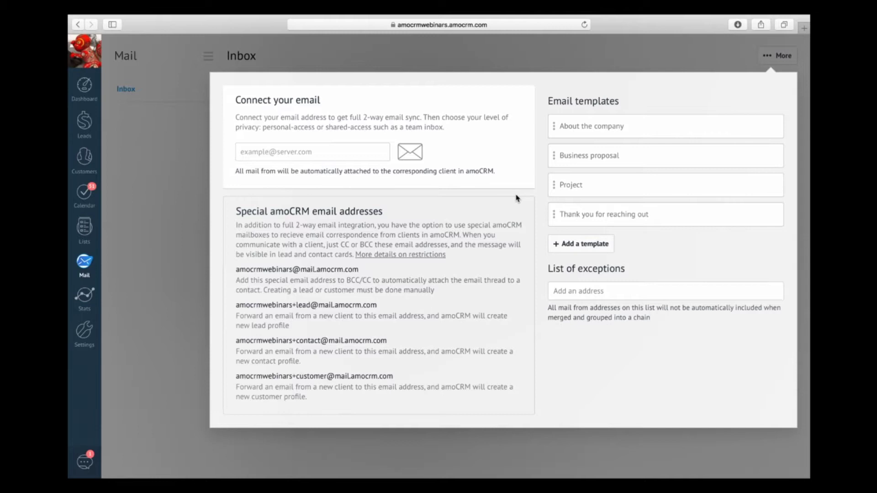
Step: Replace a personal address in Connect your email with a test 'mybusiness' e-mail address
left_click(354, 159)
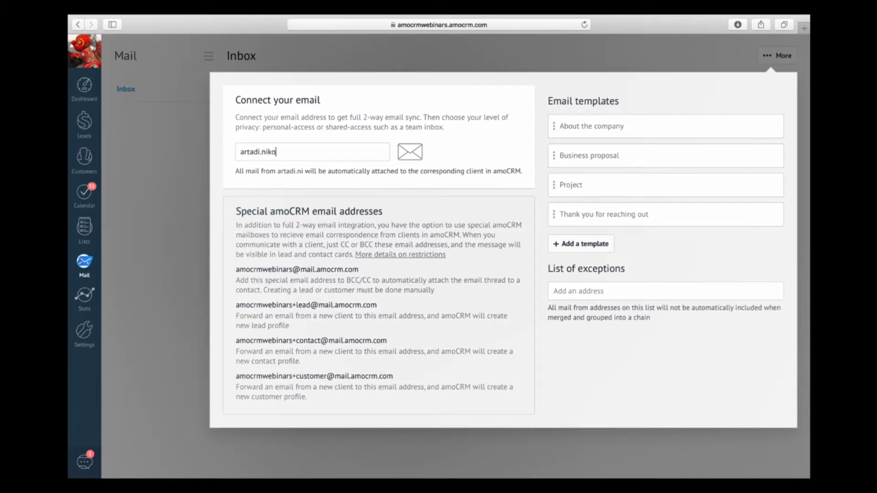
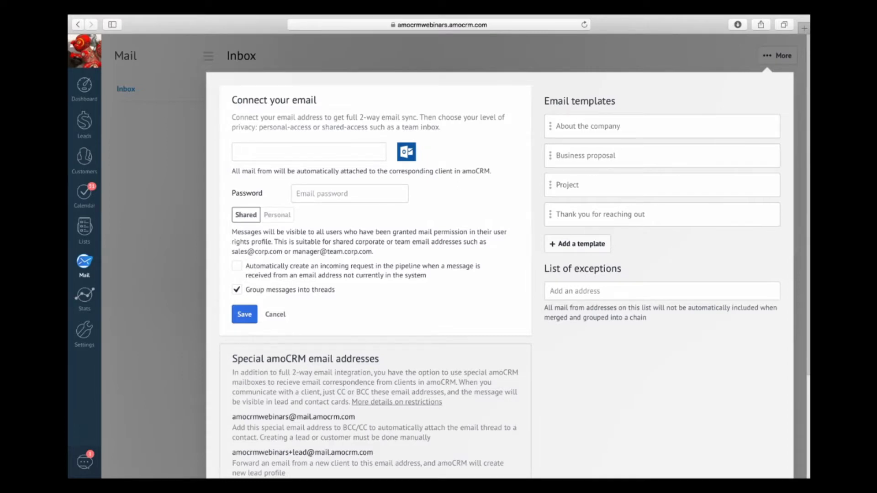
type("test@")
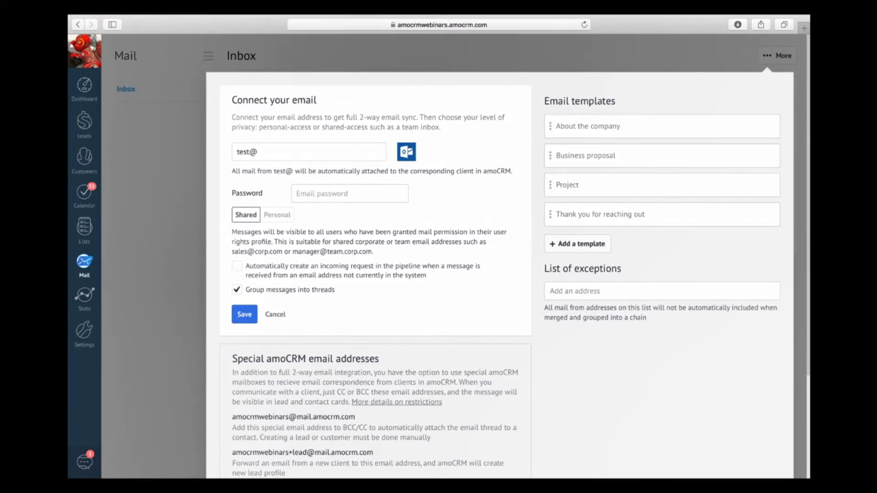
type("test.com")
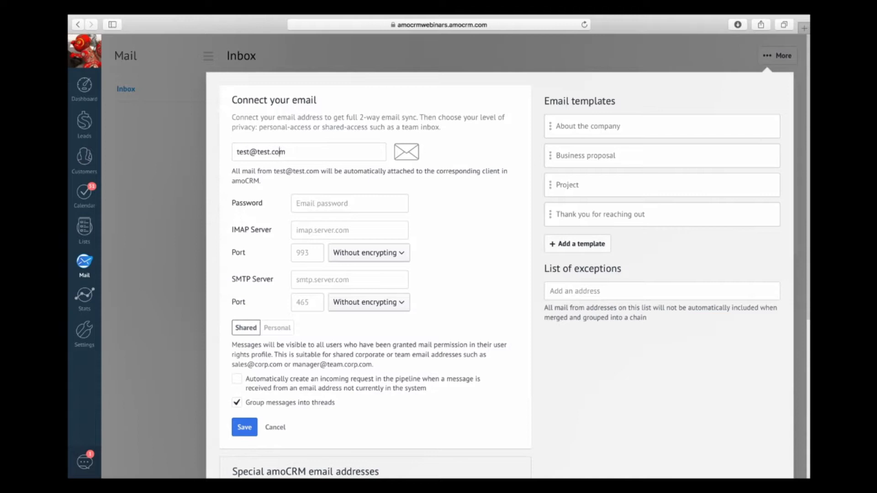
key("BackSpace")
key("BackSpace")
key("BackSpace")
key("BackSpace")
key("BackSpace")
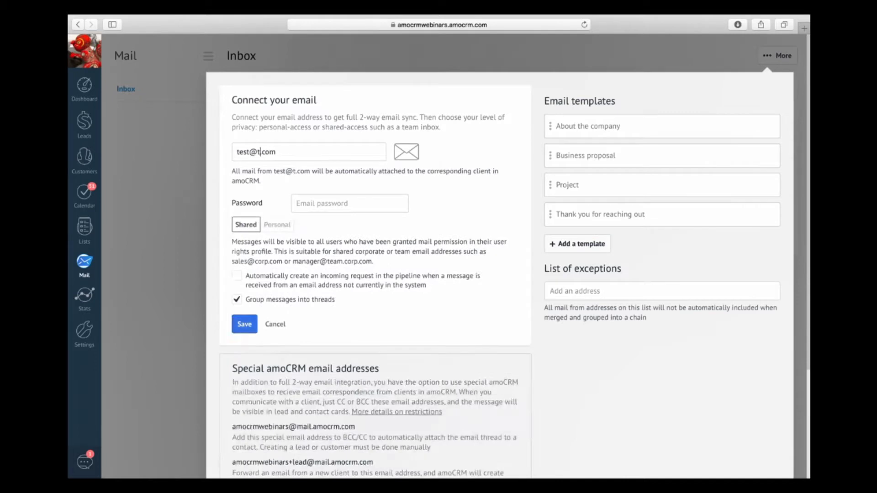
type("mybusiness")
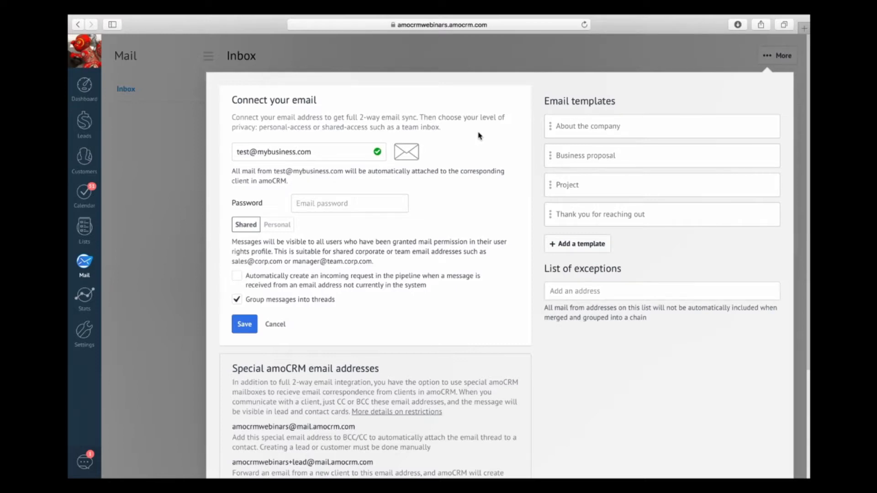
Step: Replace the mybusiness domain in the email address with 'test' so the IMAP/SMTP settings appear
left_click(299, 153)
key("BackSpace")
key("BackSpace")
key("BackSpace")
key("BackSpace")
key("BackSpace")
key("BackSpace")
key("BackSpace")
key("BackSpace")
key("BackSpace")
key("BackSpace")
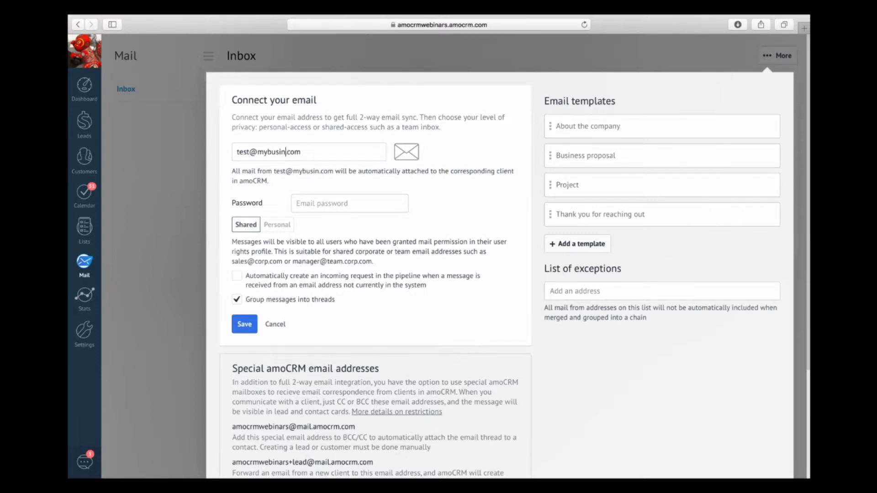
type("test")
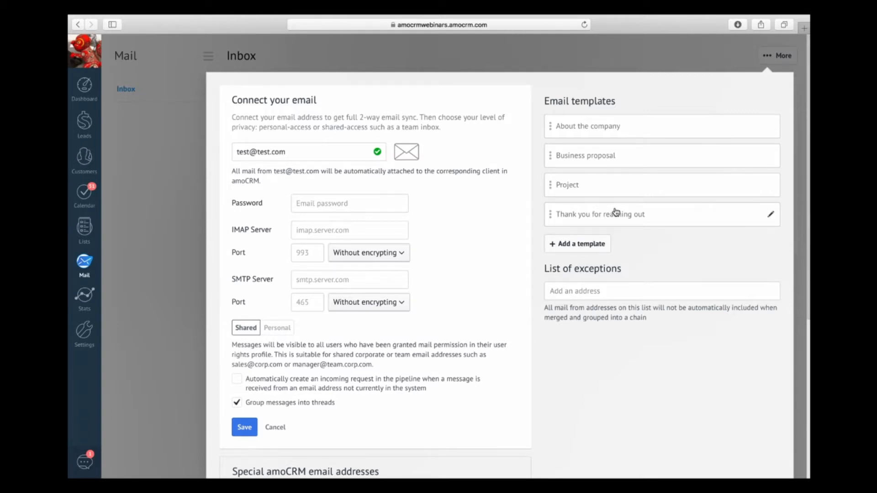
Step: Open the 'Thank you for reaching out' template and add a <br> line below the greeting
left_click(617, 212)
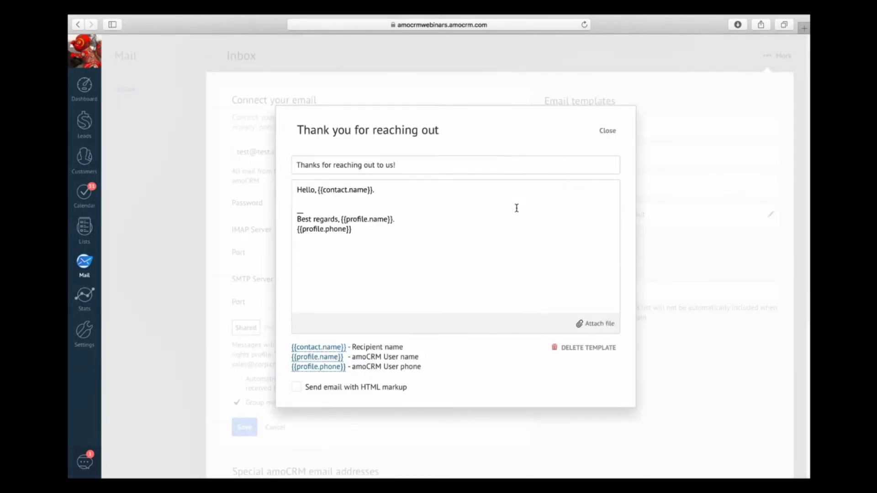
left_click(406, 163)
left_click(369, 202)
key("Return")
key("Return")
key("Return")
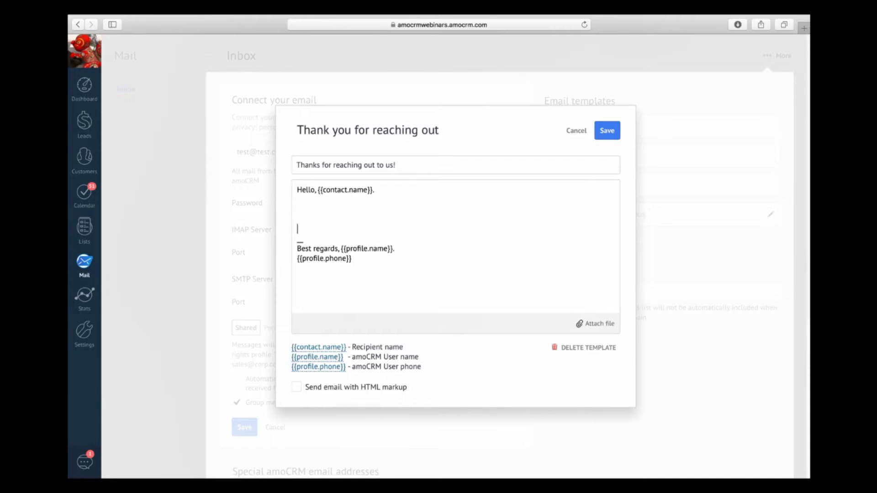
key("BackSpace")
key("Return")
key("Return")
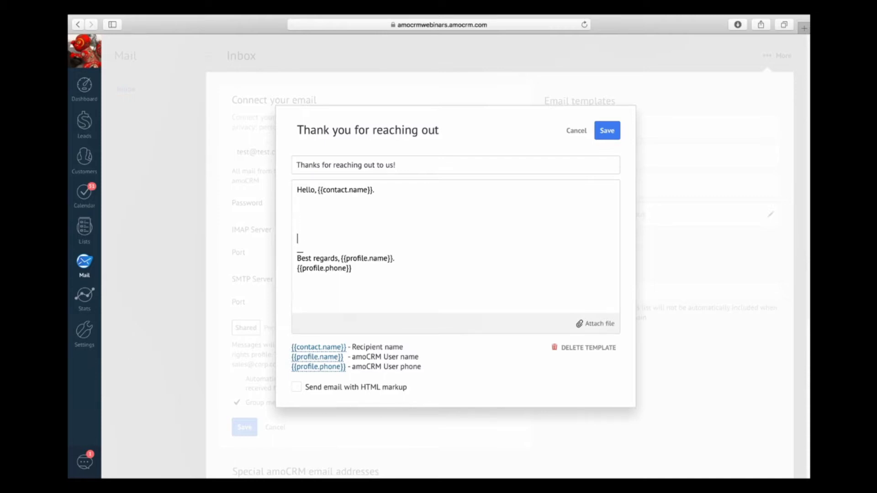
key("Up")
key("Up")
key("Up")
type("<br>")
left_click(298, 200)
key("Return")
key("Return")
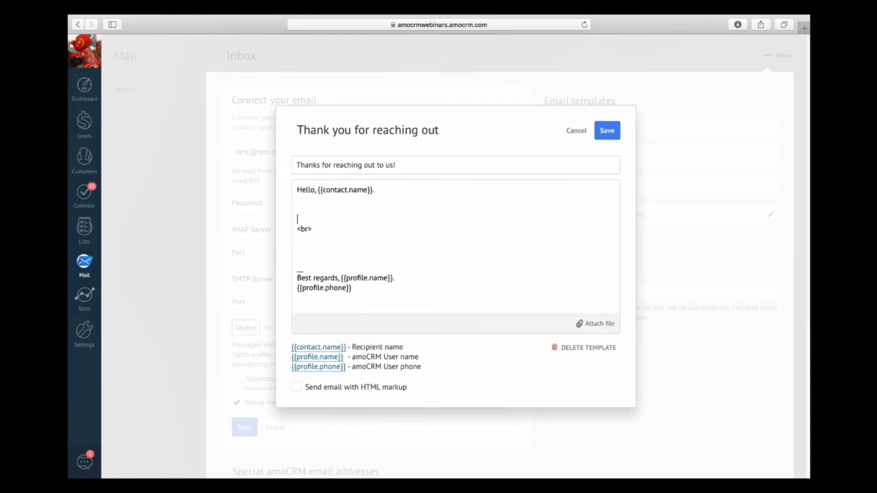
left_click(373, 208)
Step: Write 'Thank your interest in our product.' ending in <br>, and enable HTML markup
type("Thank your intet")
type("est in our pord")
key("BackSpace")
key("BackSpace")
key("BackSpace")
type("roduct.")
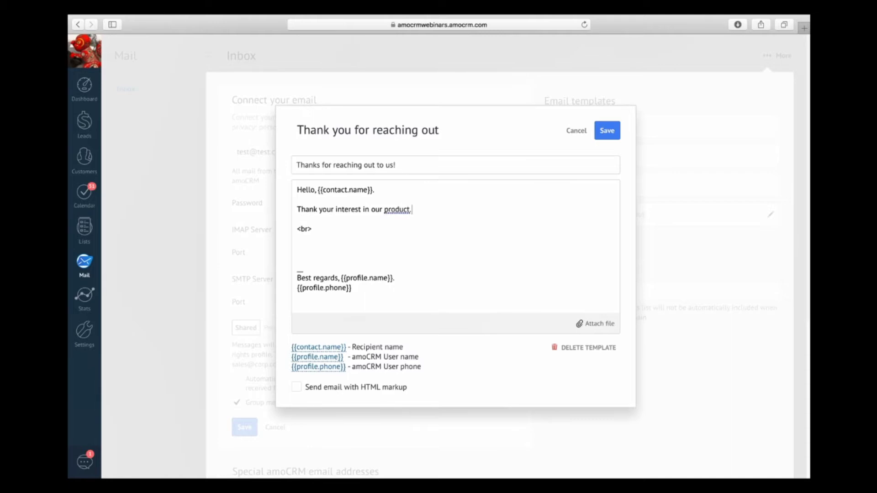
key("Down")
key("End")
key("Left")
key("Left")
key("Left")
key("BackSpace")
key("BackSpace")
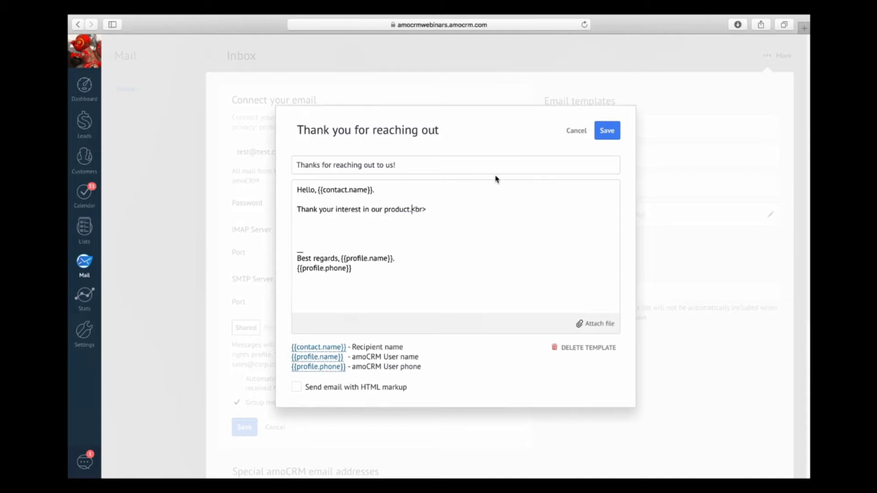
key("Right")
key("Right")
key("Right")
key("Return")
key("Return")
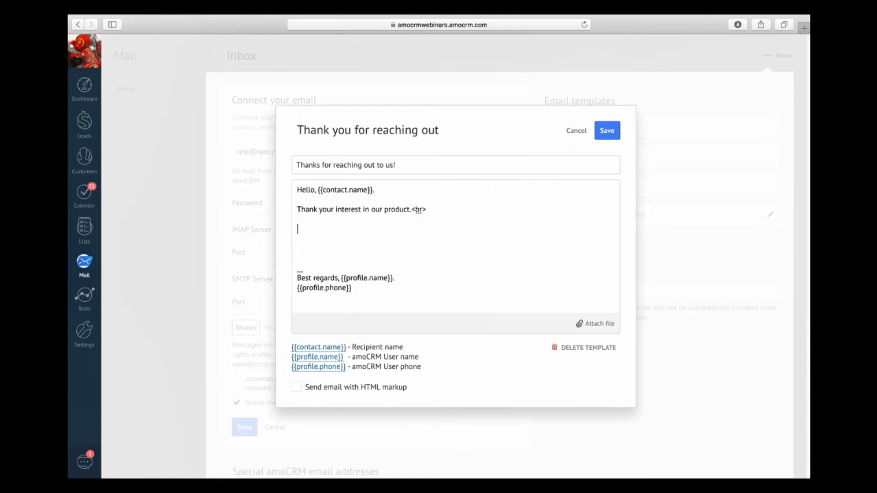
type("<a ref")
key("BackSpace")
key("BackSpace")
key("BackSpace")
key("BackSpace")
key("BackSpace")
key("BackSpace")
key("BackSpace")
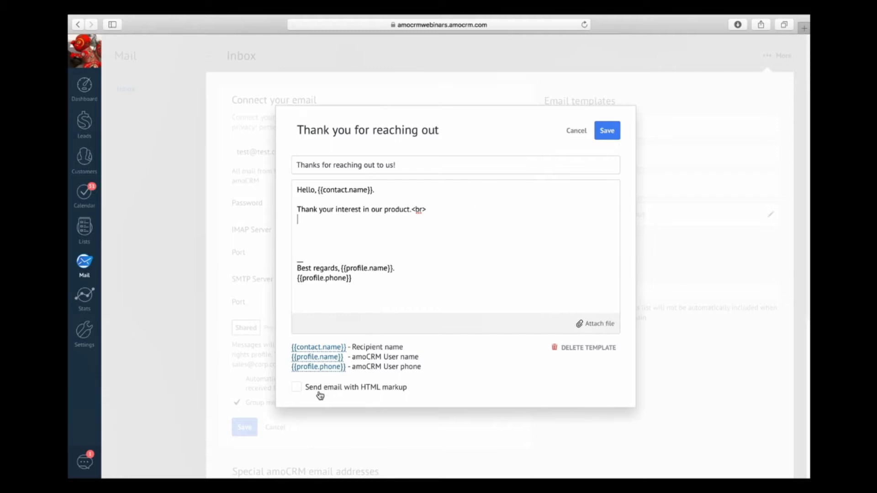
left_click(304, 392)
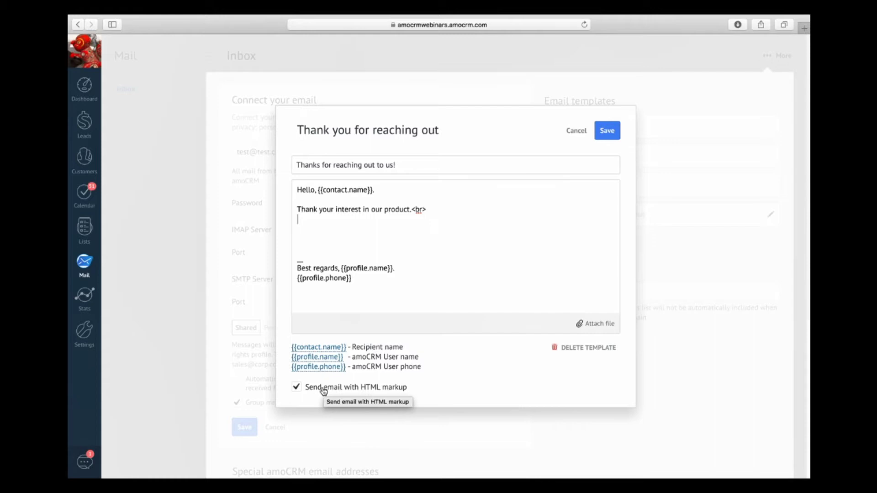
Step: Turn HTML markup off, delete the <br> tag after the product line, and save the template
left_click(325, 389)
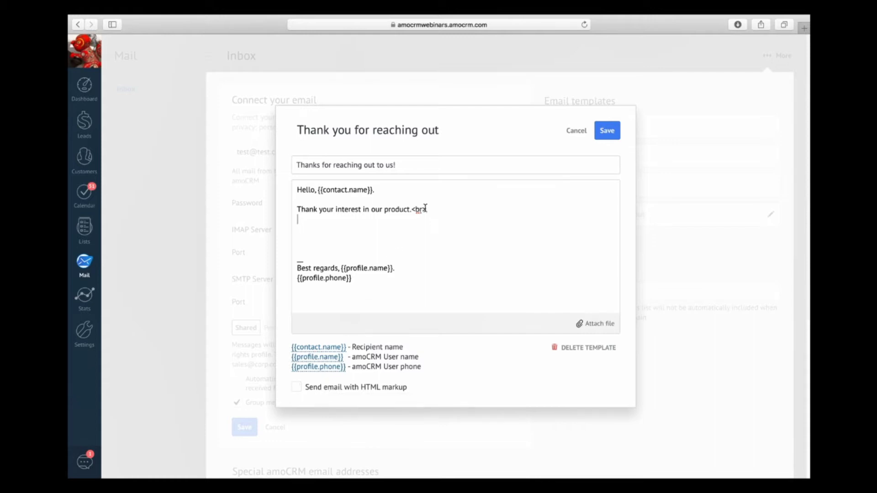
key("BackSpace")
key("BackSpace")
key("BackSpace")
key("BackSpace")
key("BackSpace")
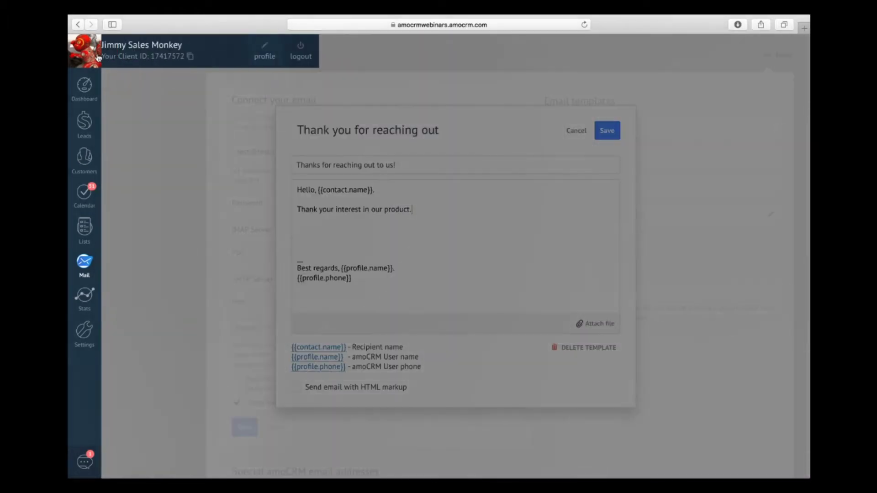
left_click(98, 58)
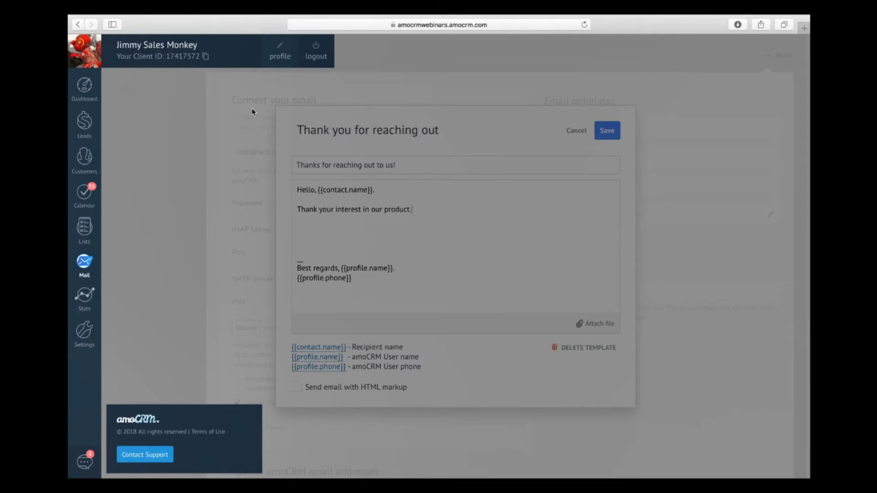
left_click(383, 256)
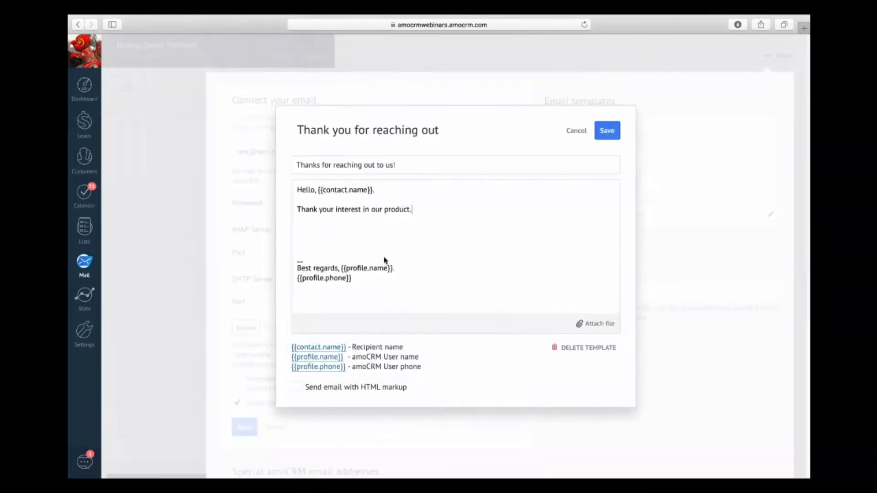
left_click(98, 52)
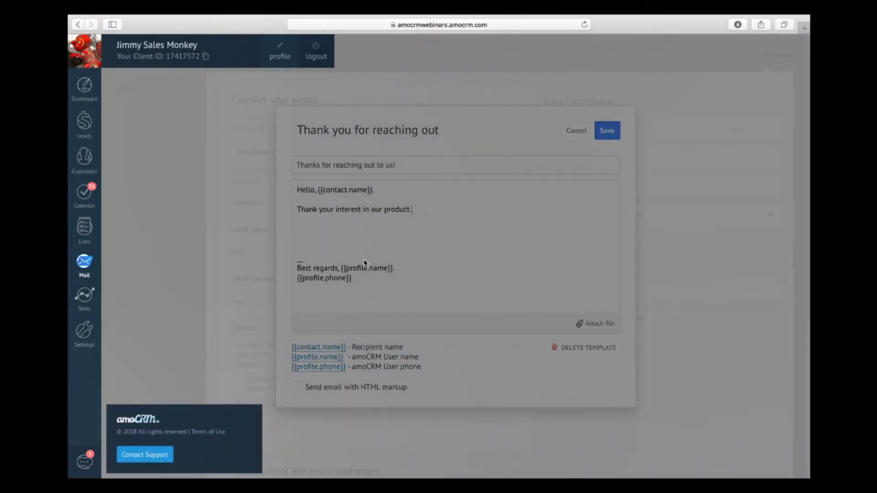
left_click(383, 242)
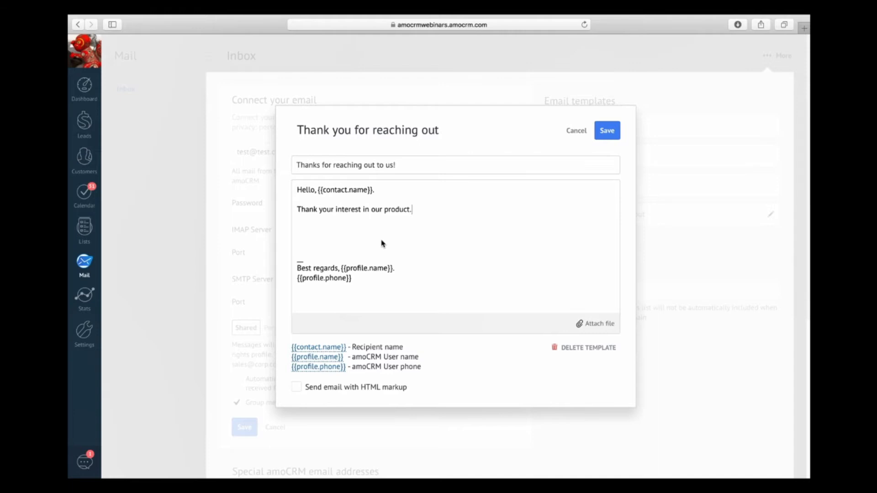
left_click(598, 137)
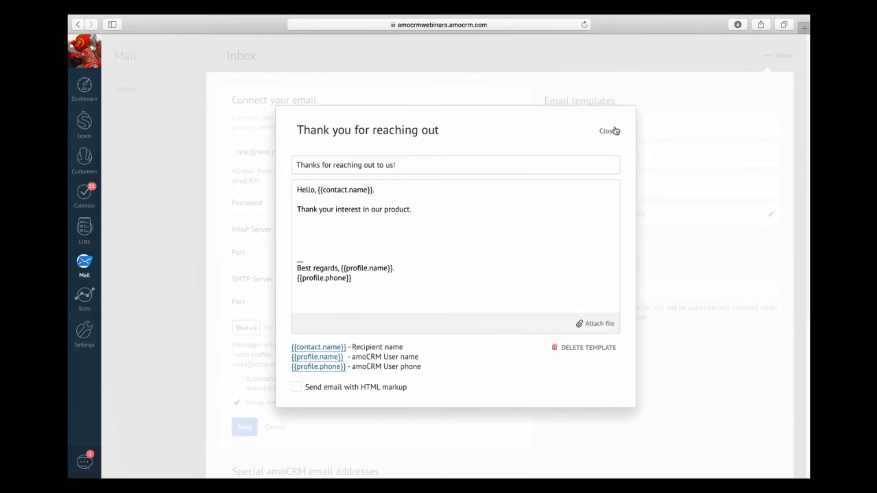
left_click(90, 132)
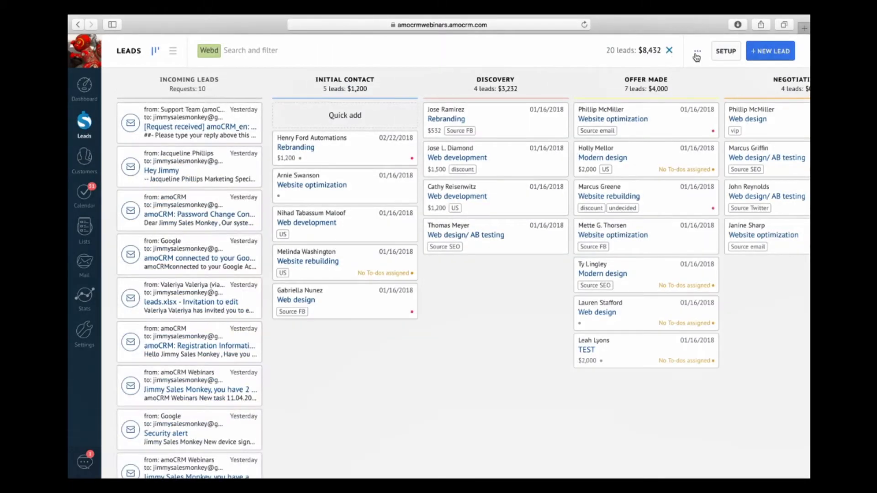
Step: In pipeline setup, open the Offer Made stage's 'Send mail under 1 condition' action
left_click(724, 53)
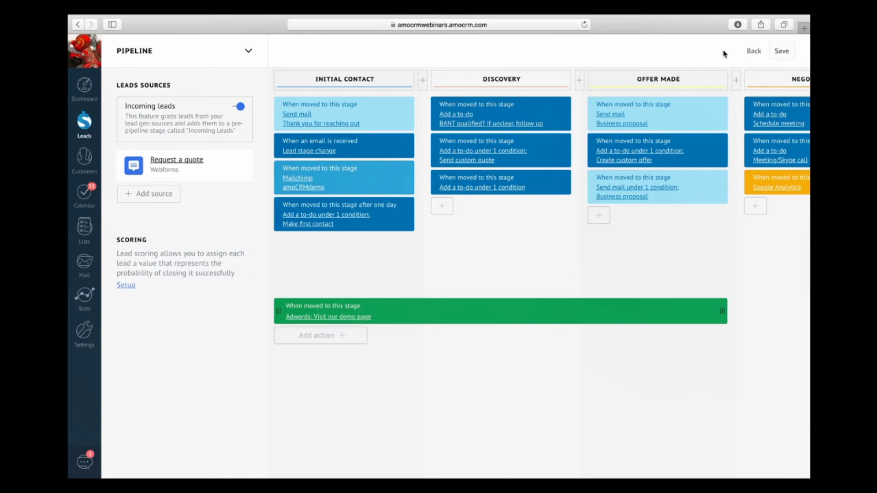
scroll(576, 251, "right", 3)
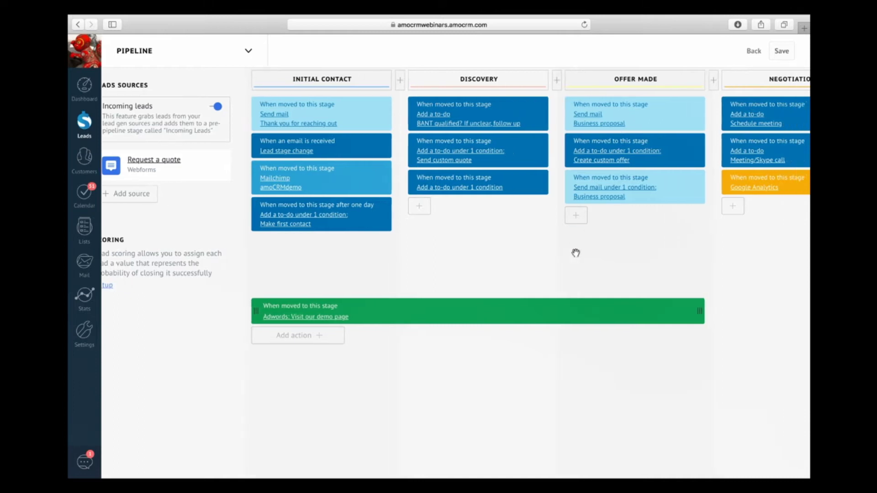
scroll(576, 253, "right", 2)
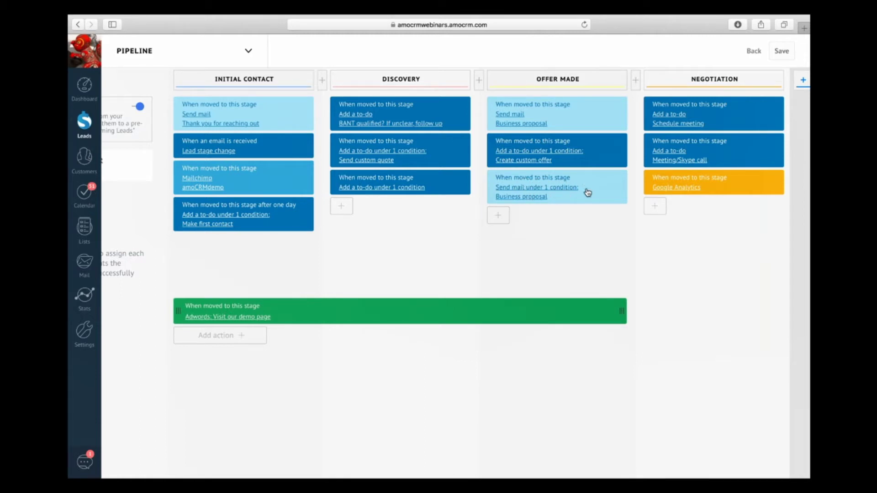
left_click(552, 188)
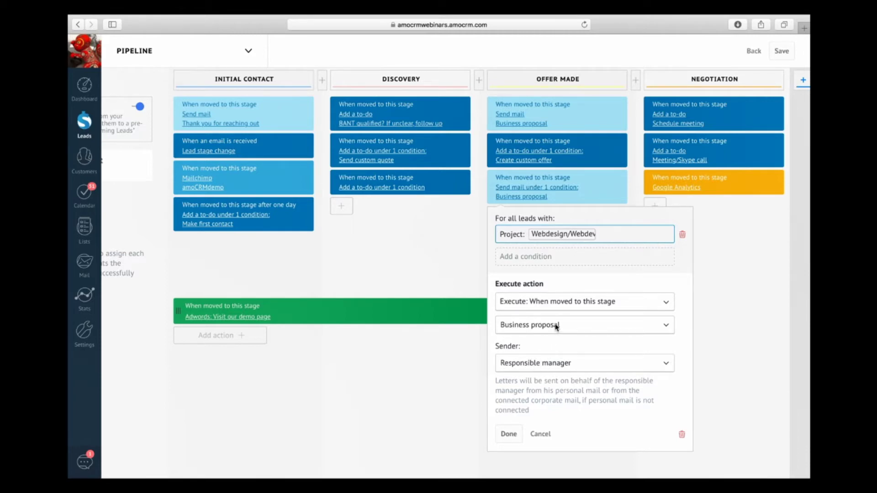
Step: Review the Offer Made action's trigger, template and sender options, then cancel without saving
left_click(552, 300)
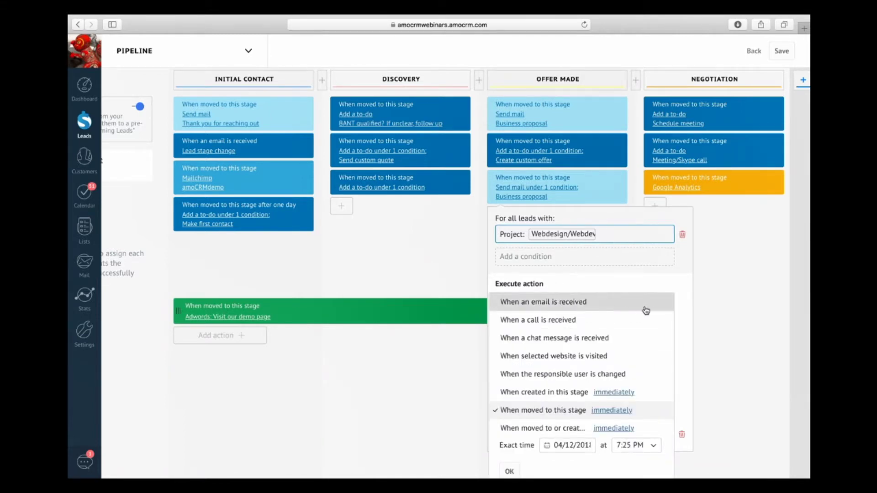
left_click(729, 288)
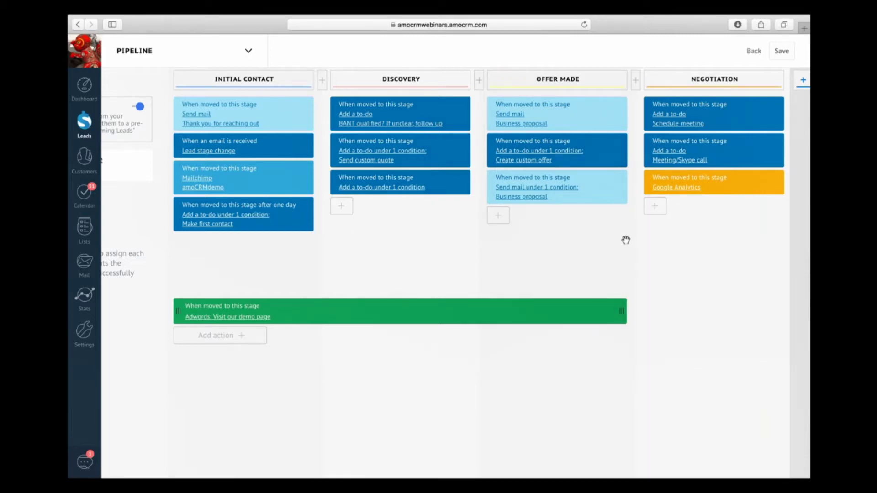
left_click(544, 189)
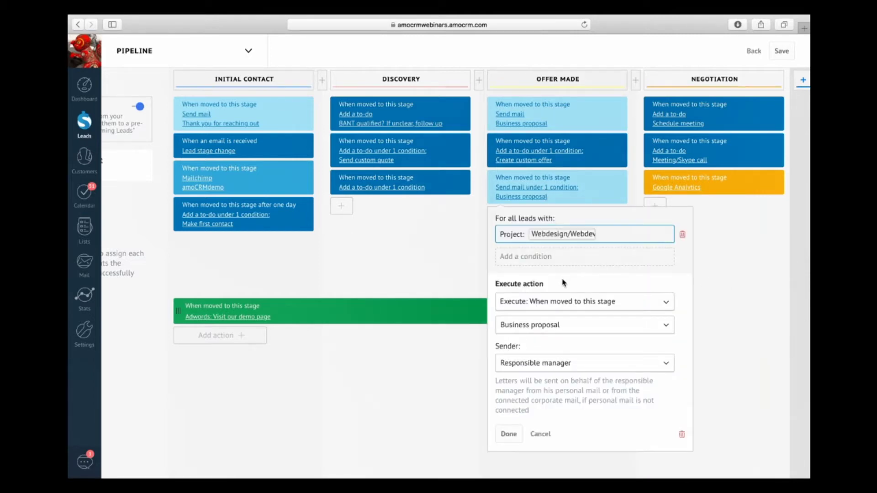
left_click(553, 328)
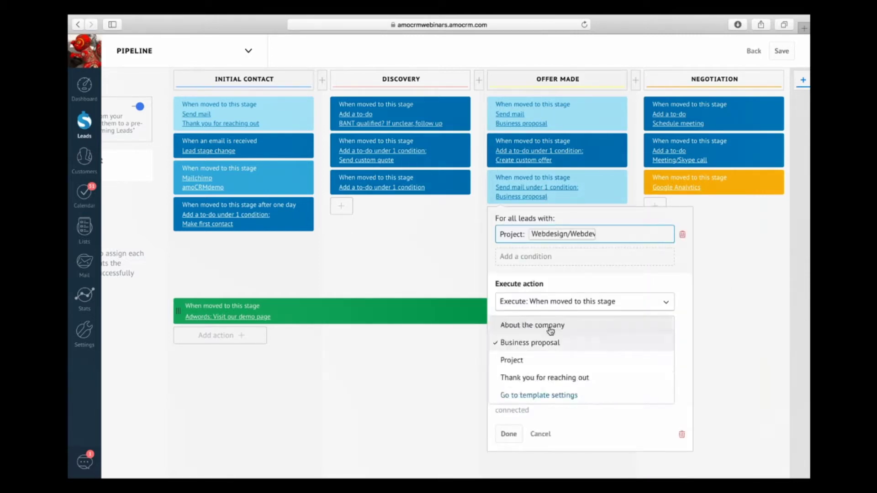
left_click(532, 377)
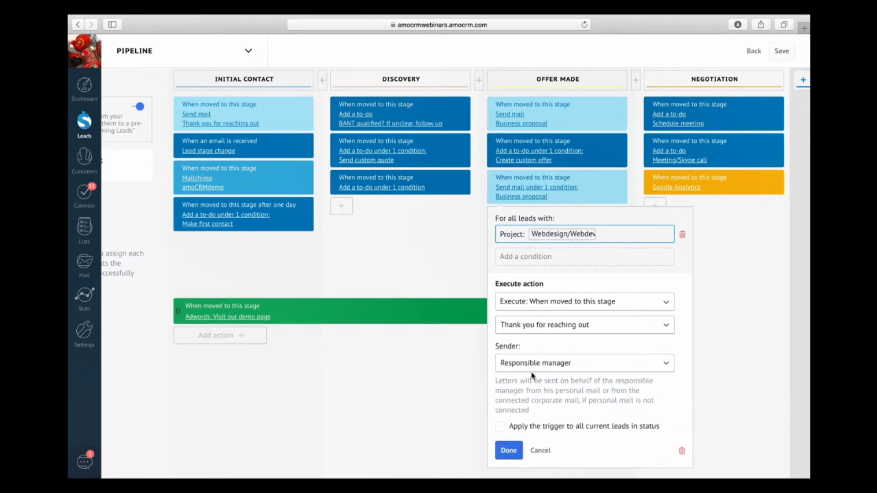
left_click(557, 364)
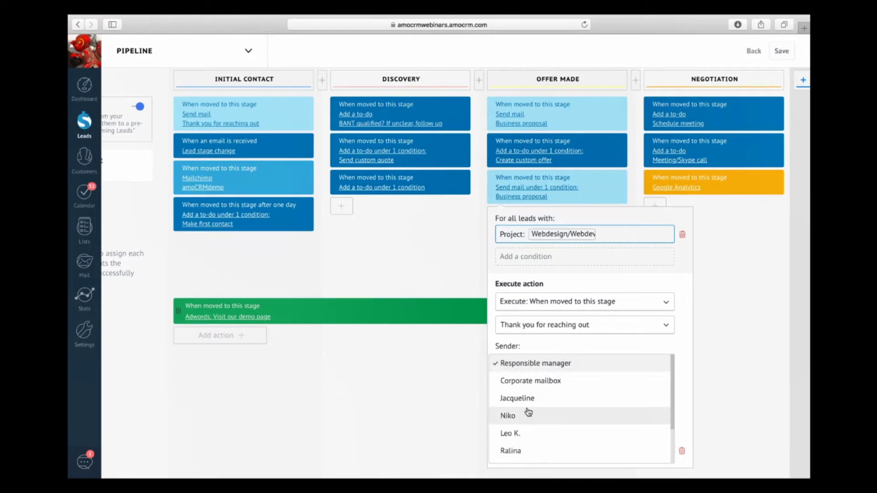
left_click(546, 345)
left_click(542, 450)
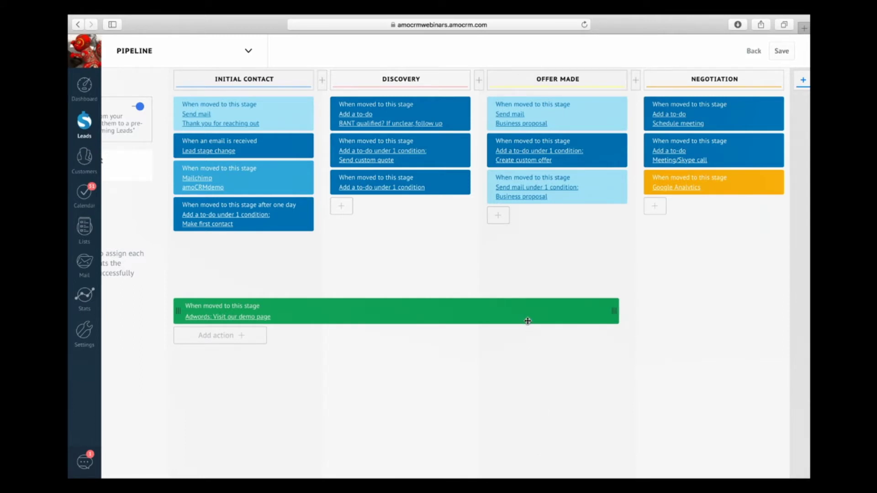
scroll(451, 274, "left", 3)
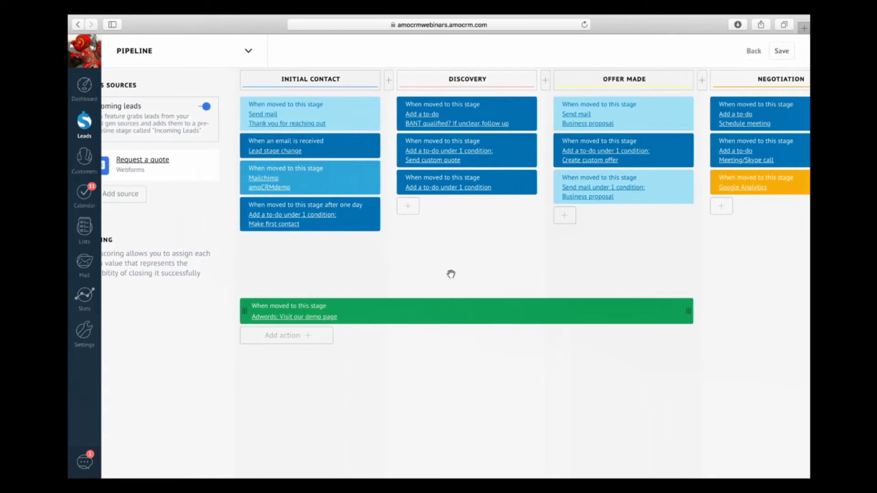
Step: Open Lead Capture Sources with '+ Add source' under Leads Sources
scroll(451, 274, "left", 2)
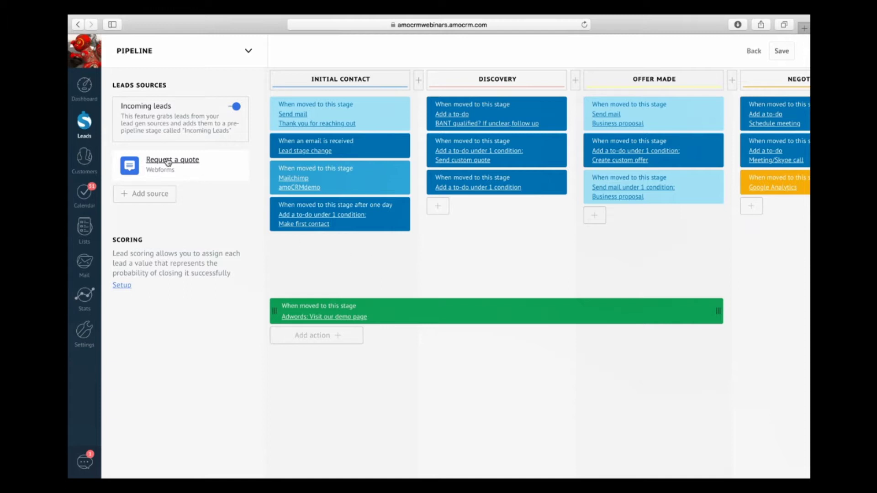
left_click(152, 198)
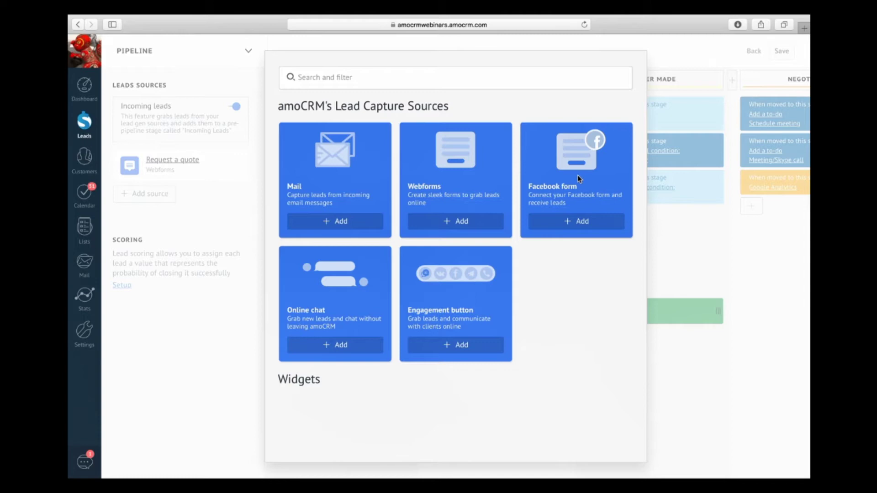
Step: Add a webform, drag in the Birthday and Sale fields, and relabel Sale as a budget question
left_click(449, 219)
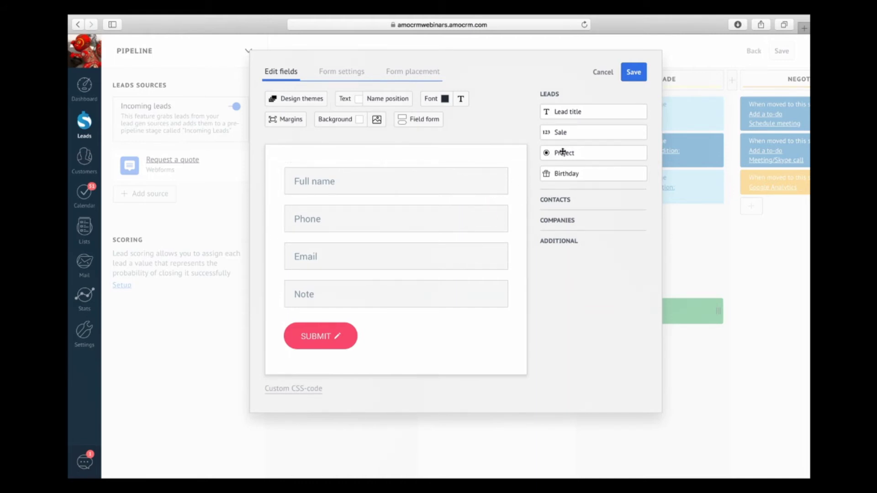
left_click_drag(559, 172, 392, 305)
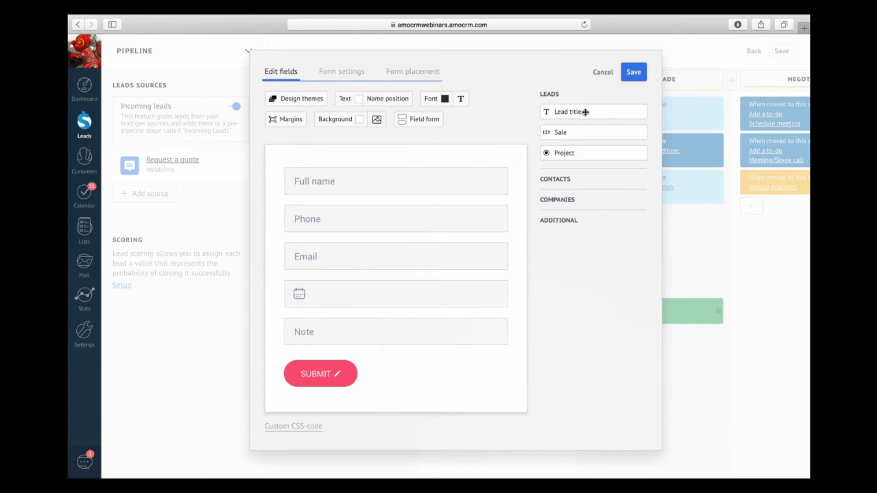
left_click_drag(571, 130, 355, 302)
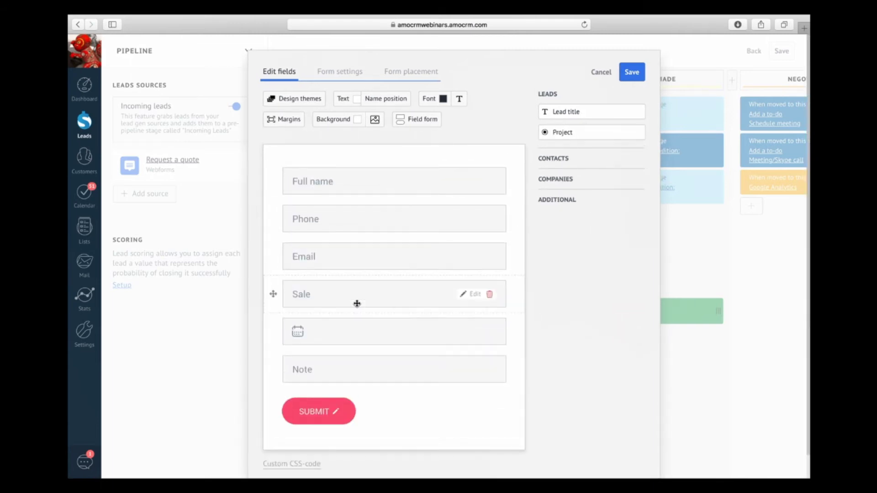
left_click(476, 295)
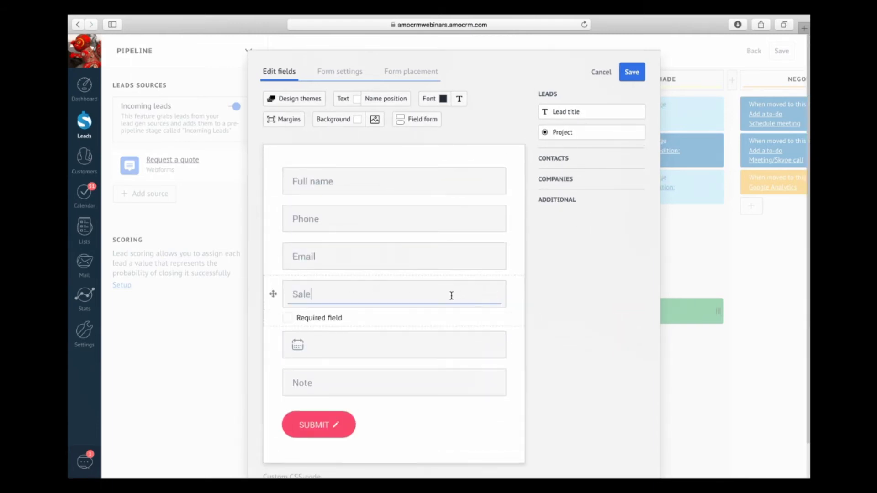
key("BackSpace")
key("BackSpace")
key("BackSpace")
key("BackSpace")
type("Bu")
key("BackSpace")
key("BackSpace")
type("What")
key("BackSpace")
type("'s y")
key("BackSpace")
type("your budget????")
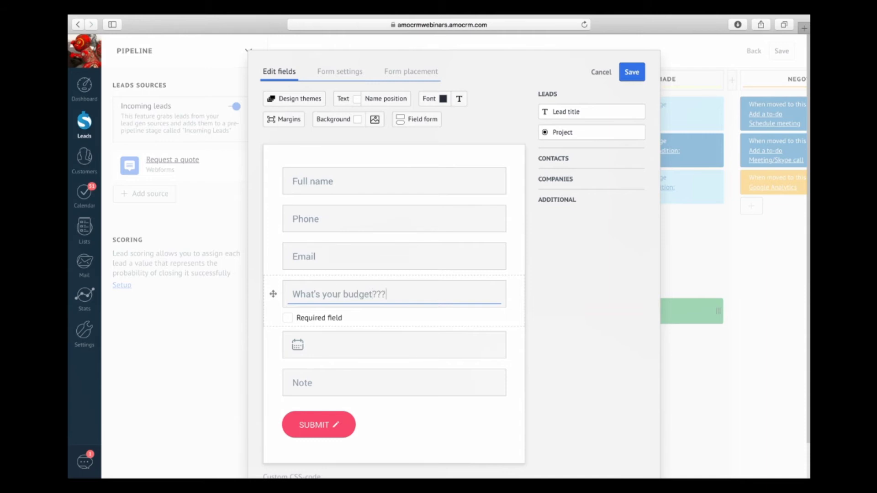
left_click(580, 314)
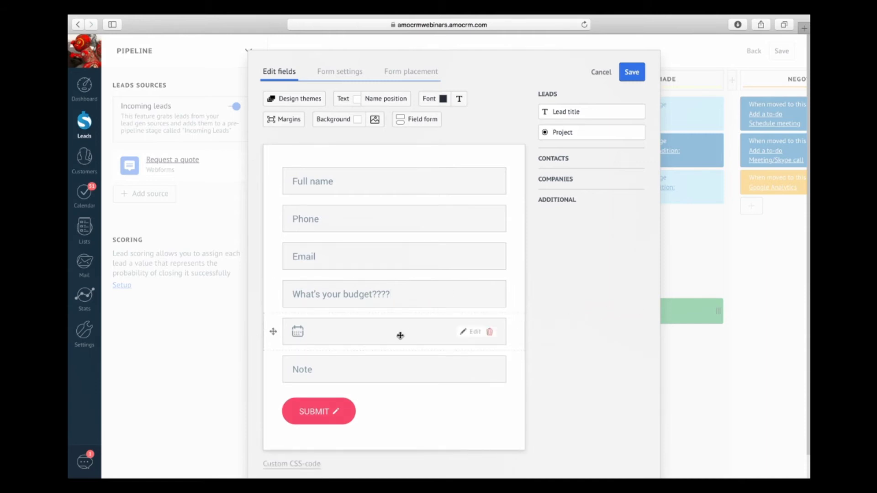
Step: Remove the Birthday field and relabel the Note field 'What do you need?'
left_click(467, 332)
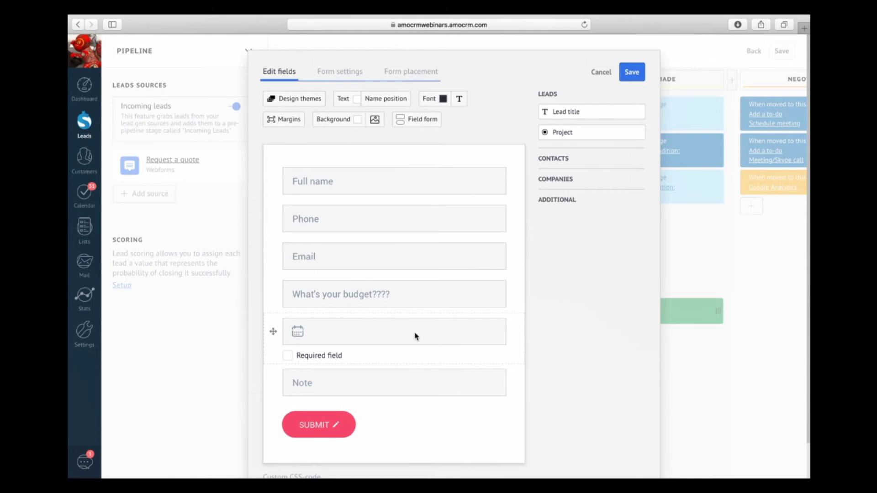
left_click(308, 355)
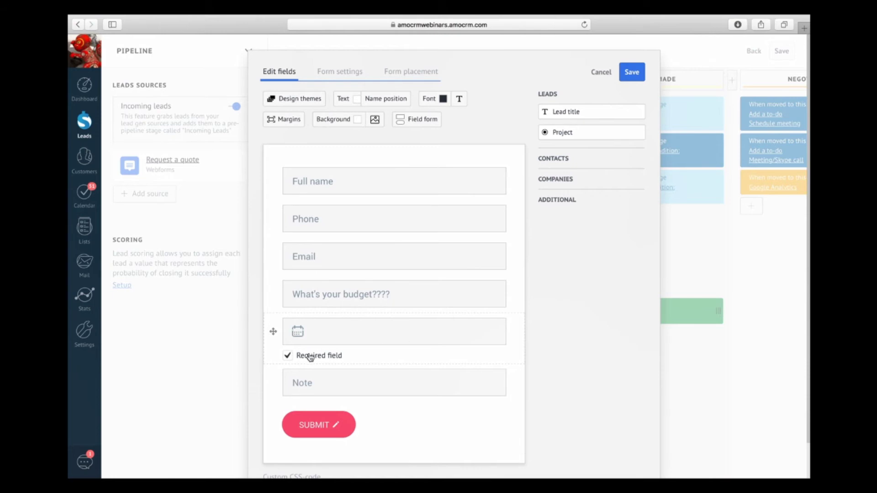
left_click(557, 329)
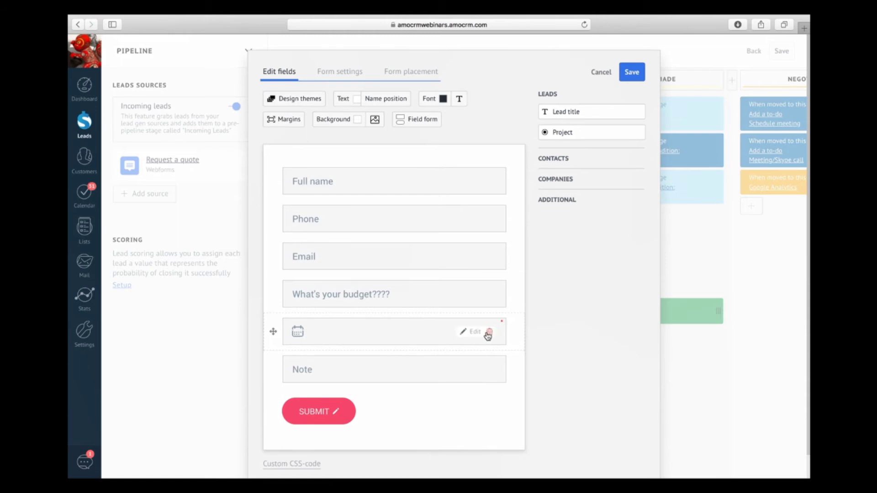
left_click(491, 333)
left_click(466, 333)
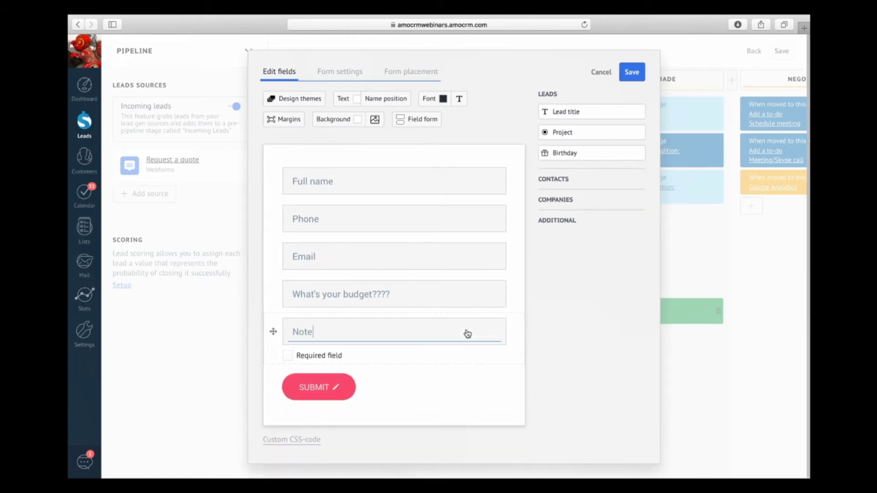
key("BackSpace")
key("BackSpace")
key("BackSpace")
key("BackSpace")
type("What do you e")
key("BackSpace")
type("need?")
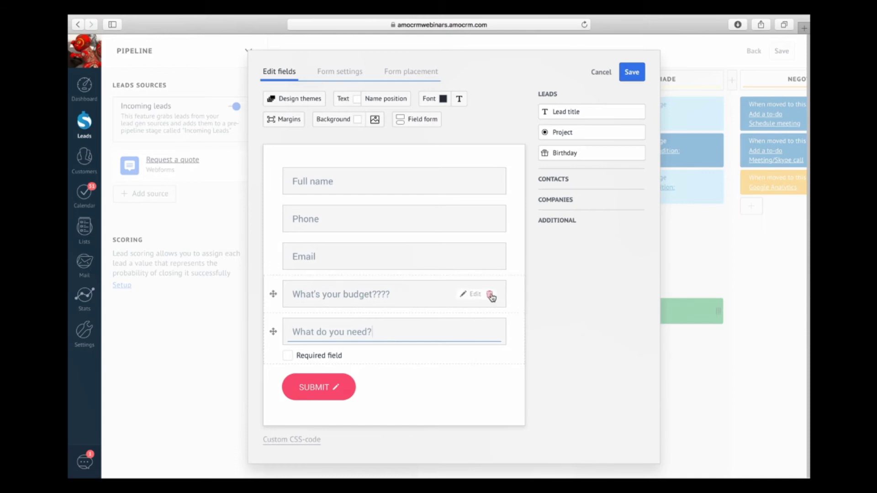
Step: Rename the budget field 'How much are you looking to spend?' and make both questions required
left_click(471, 295)
key("BackSpace")
key("BackSpace")
key("BackSpace")
key("BackSpace")
key("BackSpace")
key("BackSpace")
key("BackSpace")
key("BackSpace")
key("BackSpace")
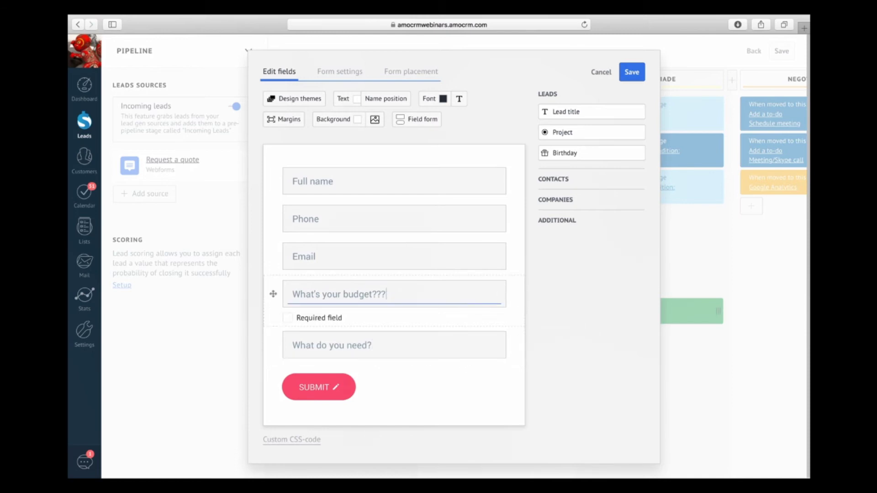
key("BackSpace")
key("BackSpace")
key("BackSpace")
key("BackSpace")
key("BackSpace")
key("BackSpace")
key("BackSpace")
key("BackSpace")
key("BackSpace")
key("BackSpace")
key("BackSpace")
key("BackSpace")
key("BackSpace")
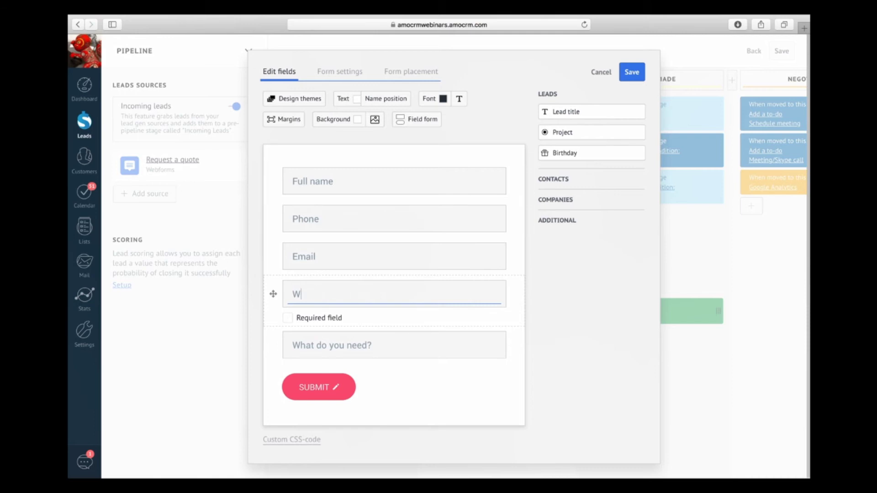
type("How much are y")
type("ou looking")
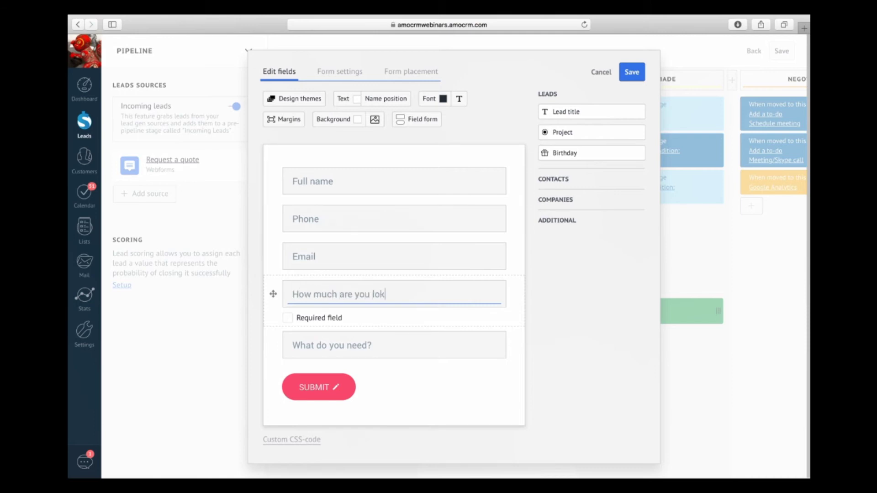
type(" to spend?")
left_click(339, 319)
left_click(568, 291)
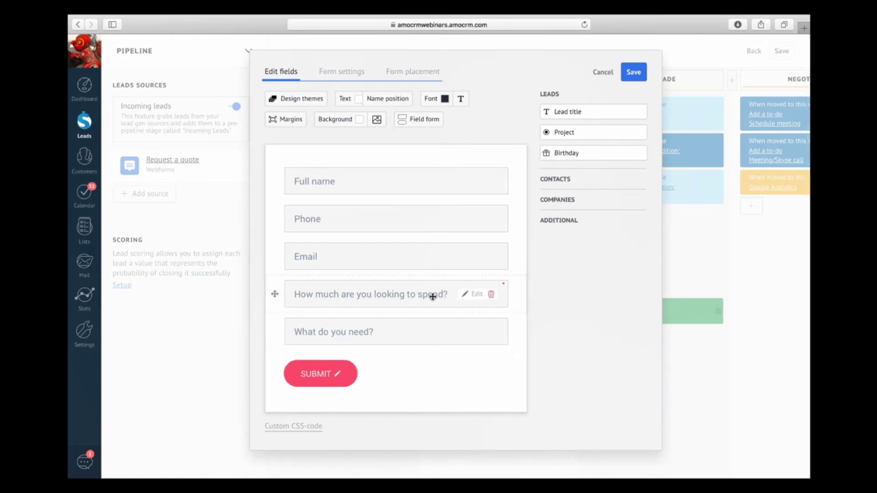
left_click(460, 330)
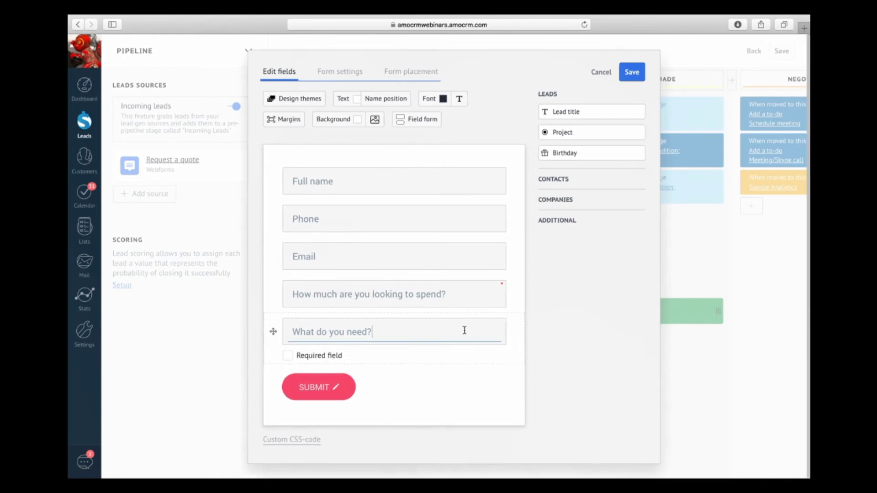
left_click(303, 357)
left_click(534, 300)
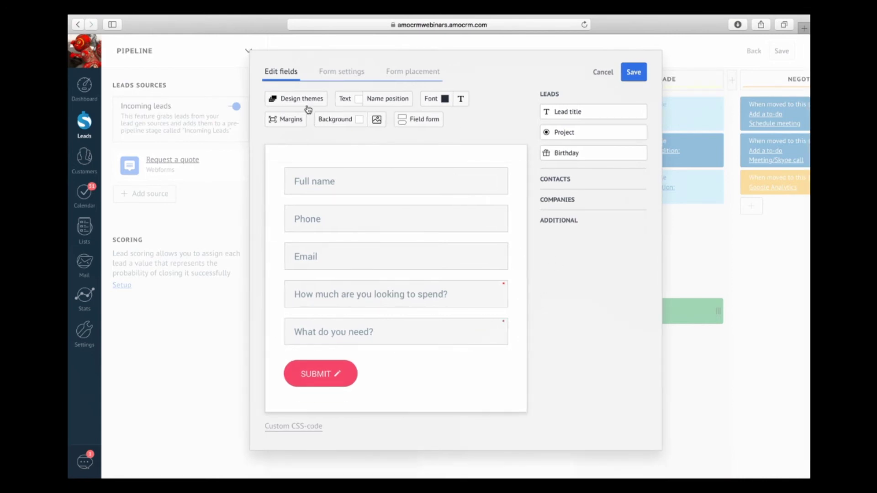
left_click(441, 99)
Step: Set a purple-blue font colour and apply the Minimalistic theme to the form
left_click_drag(425, 141, 412, 145)
mouse_move(481, 145)
left_mouse_down()
mouse_move(451, 137)
mouse_move(418, 157)
left_mouse_up()
left_click(565, 271)
left_click(312, 100)
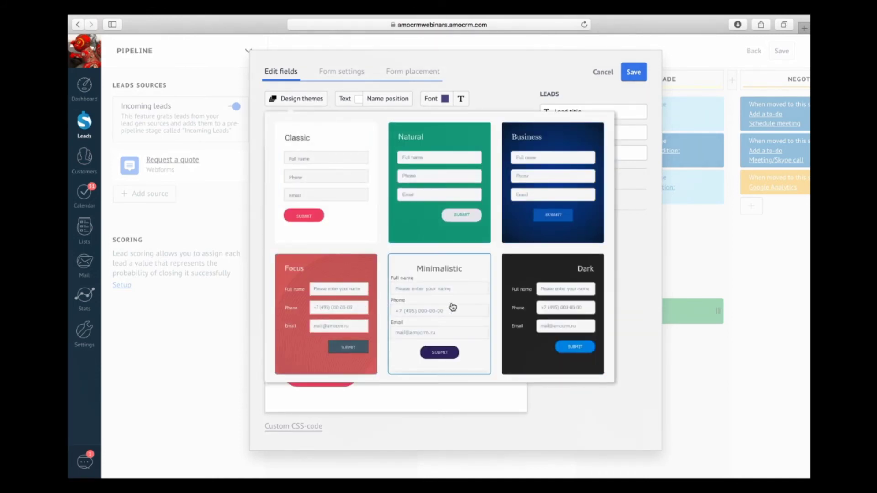
left_click(426, 307)
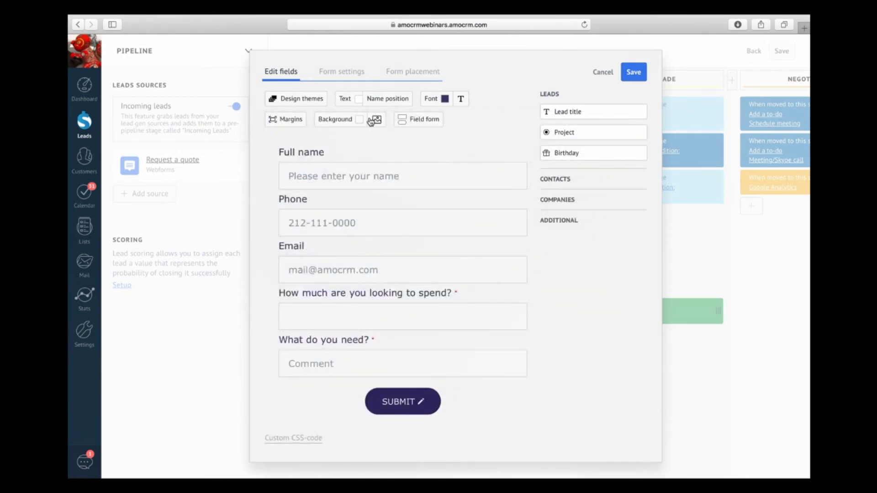
Step: Make the form's input fields rounded
left_click(426, 120)
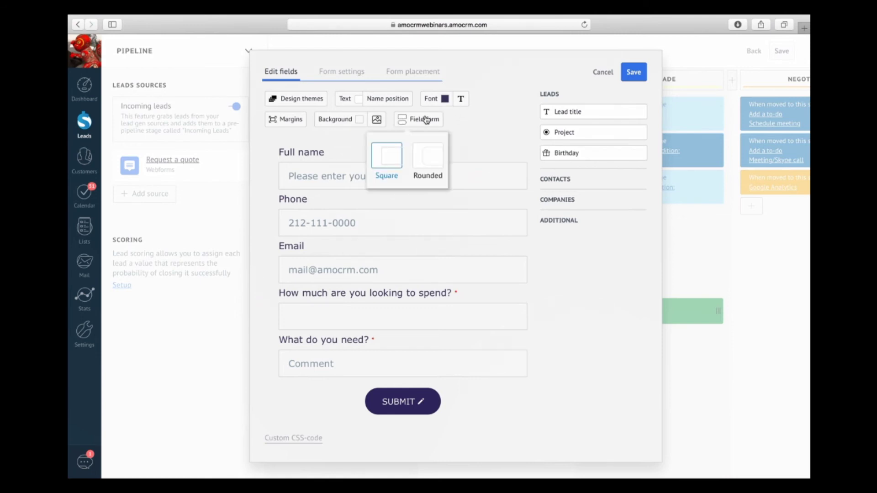
left_click(437, 149)
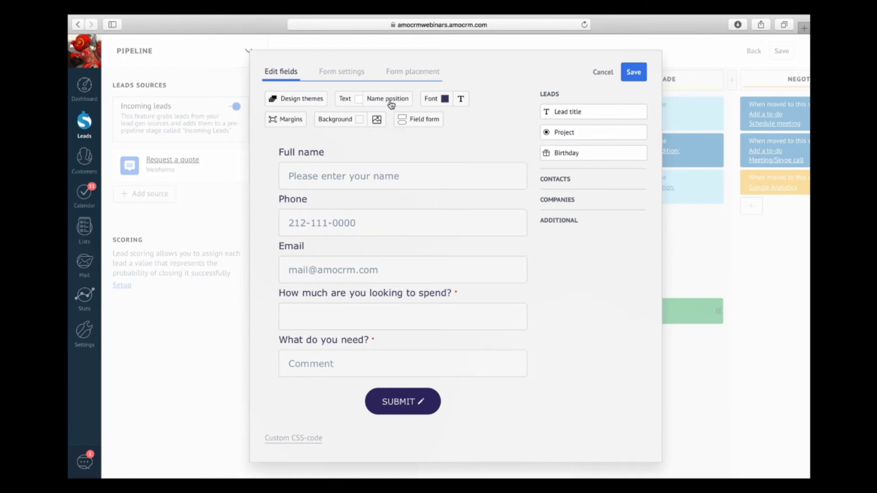
left_click(352, 79)
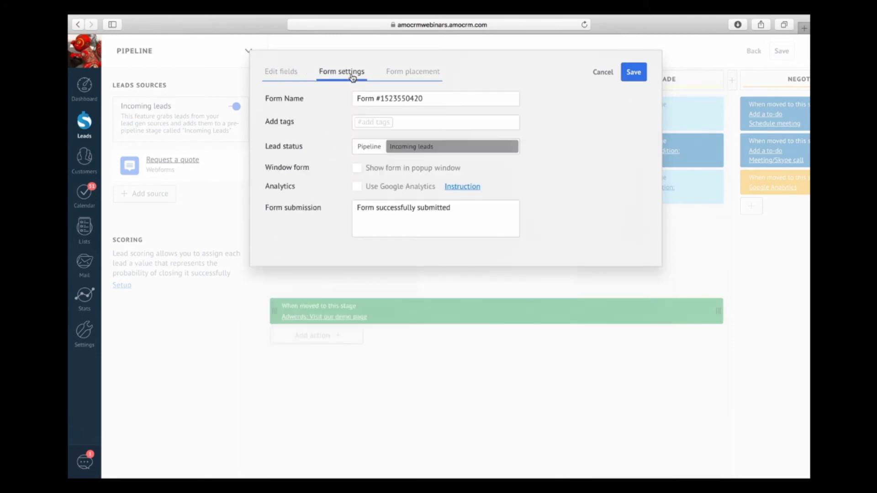
Step: Send new leads to the Discovery stage and name the form 'Repairs'
left_click(390, 148)
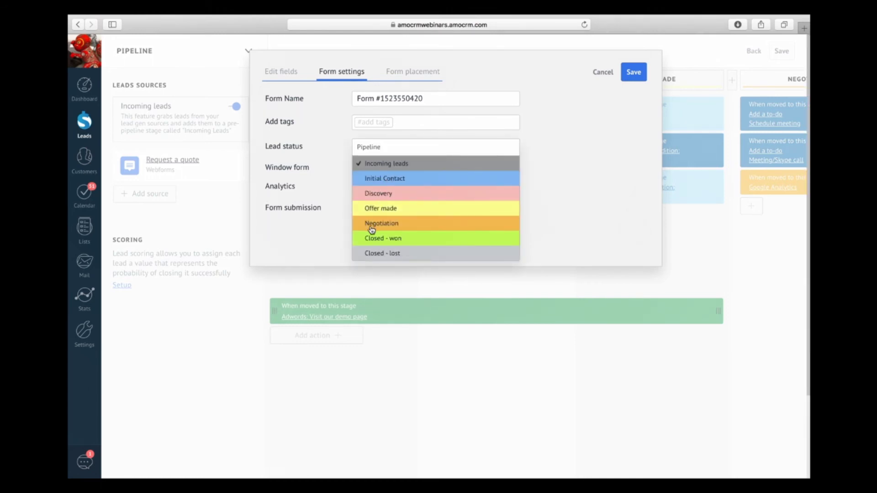
left_click(373, 196)
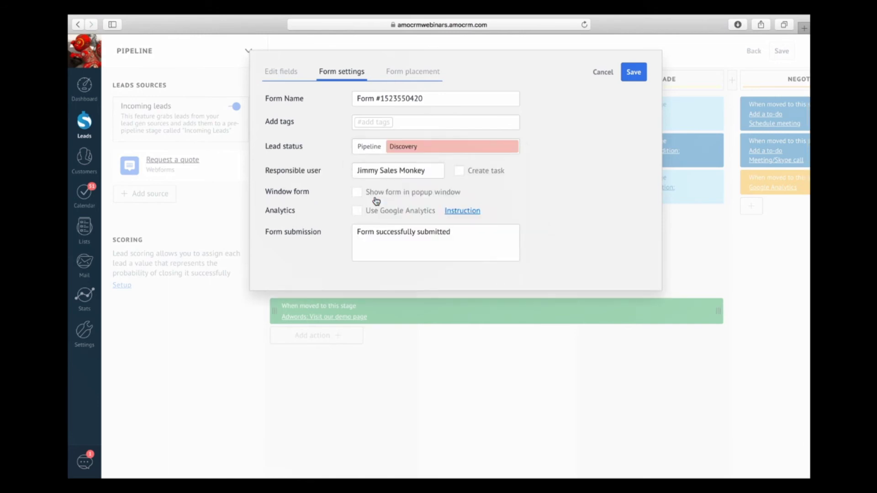
left_click_drag(431, 97, 310, 97)
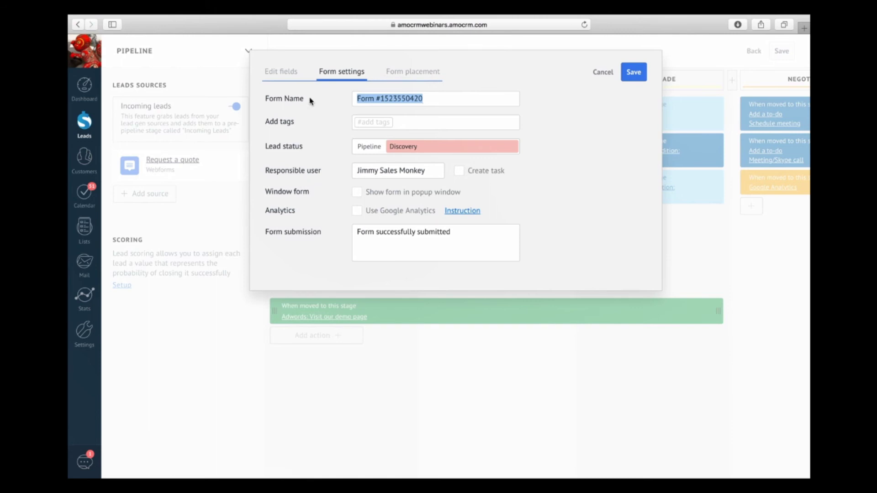
type("Needs repair")
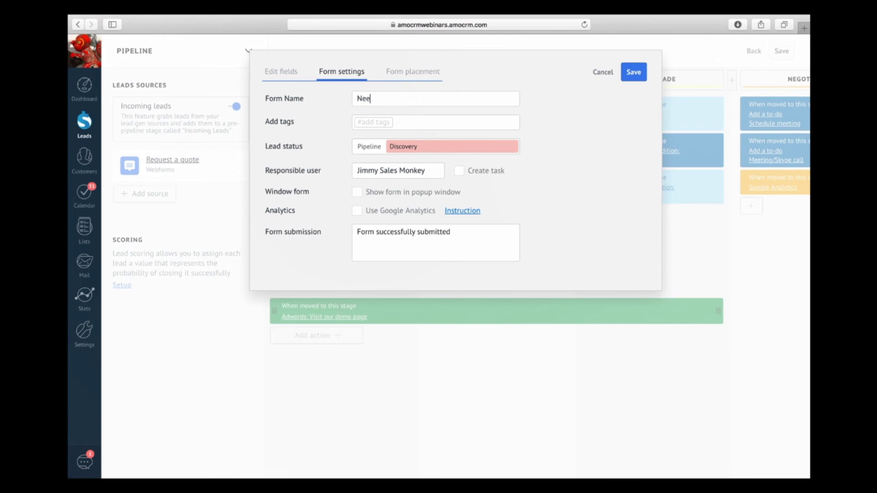
key("BackSpace")
key("BackSpace")
key("BackSpace")
key("BackSpace")
key("BackSpace")
key("BackSpace")
key("BackSpace")
key("BackSpace")
key("BackSpace")
key("BackSpace")
key("BackSpace")
key("BackSpace")
type("Repairs")
Step: Tag leads 'urgent', enable task creation and Google Analytics, and save the form
left_click(386, 123)
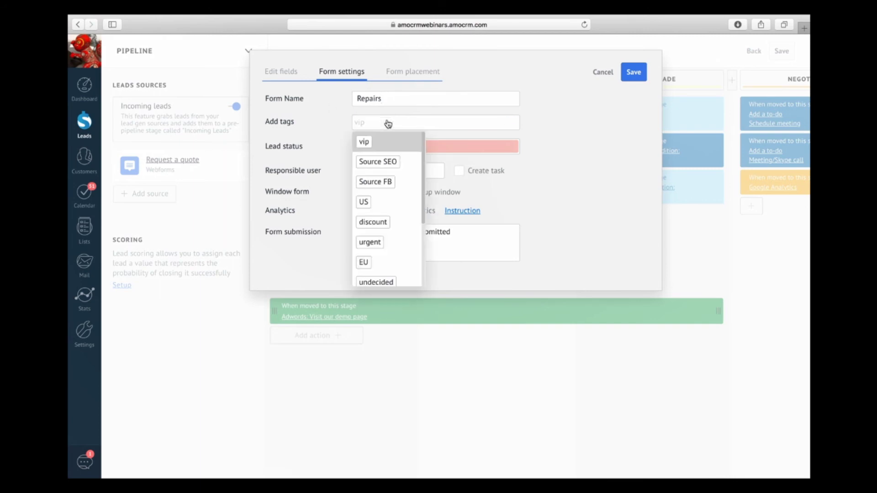
key("Down")
key("Down")
key("Down")
key("Down")
key("Down")
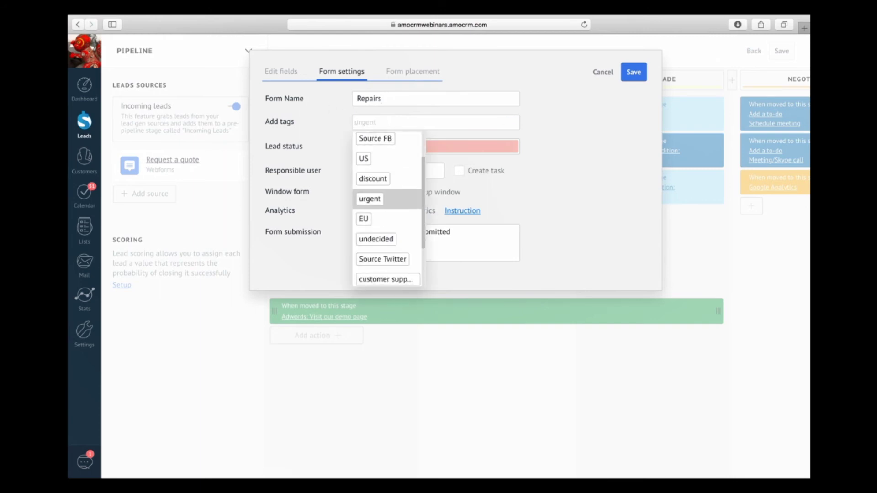
key("Return")
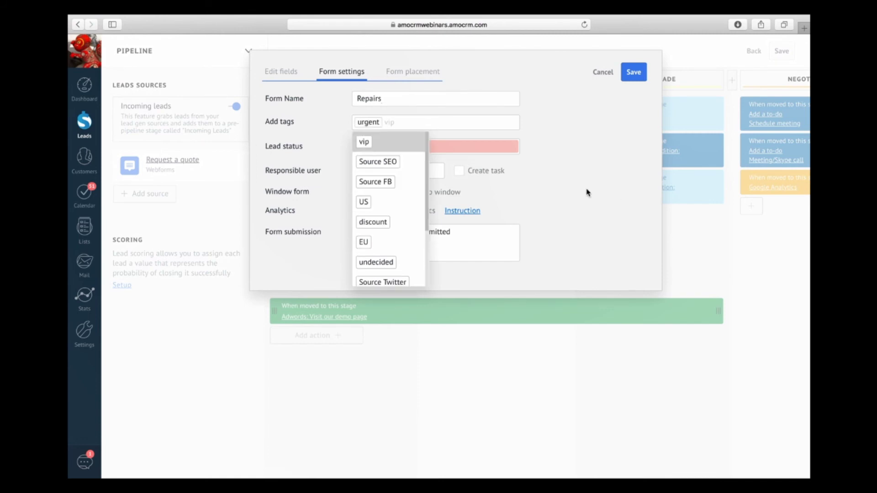
left_click(588, 192)
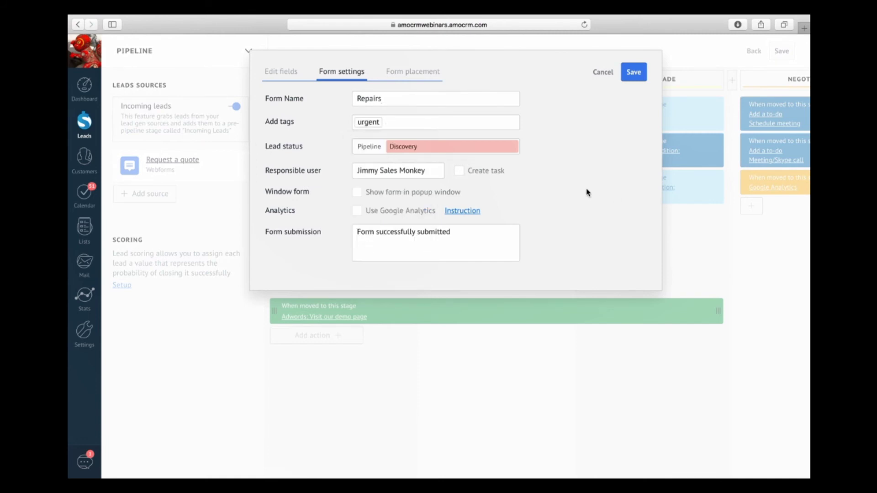
left_click(463, 176)
left_click(371, 215)
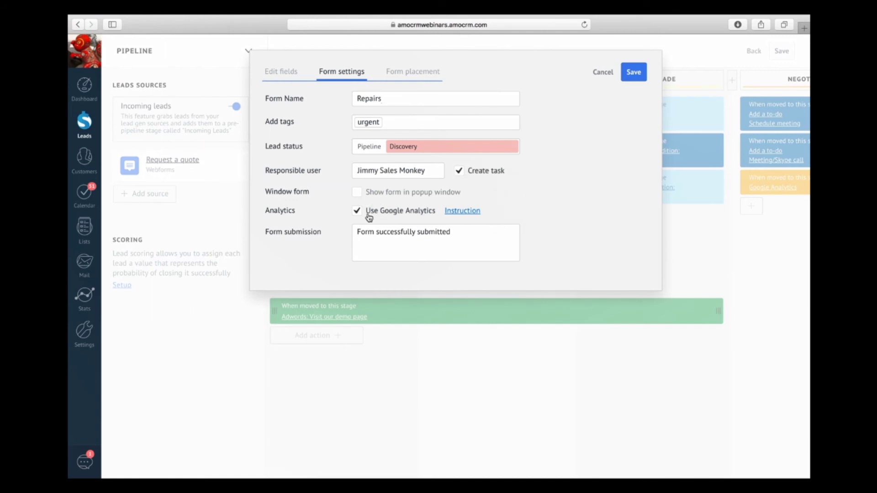
left_click(409, 79)
left_click(357, 281)
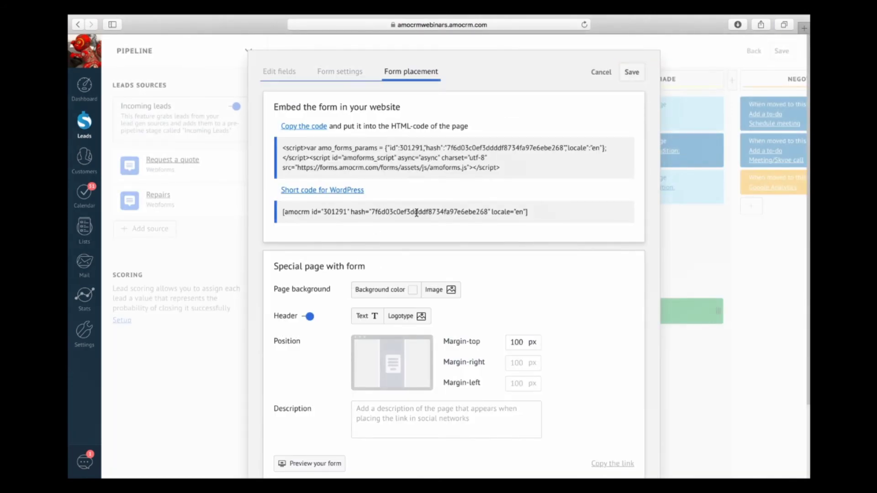
Step: Copy the embed code and choose the green photo as the landing page background
left_click(315, 129)
scroll(432, 155, "down", 4)
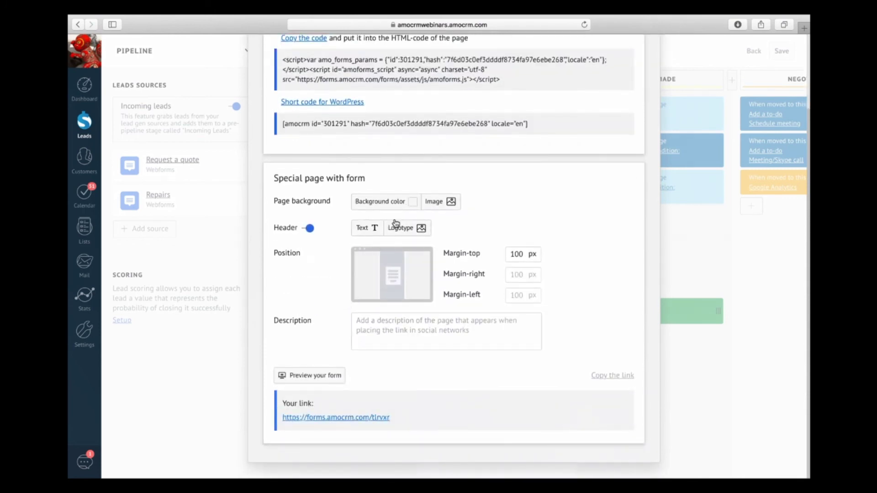
left_click(443, 206)
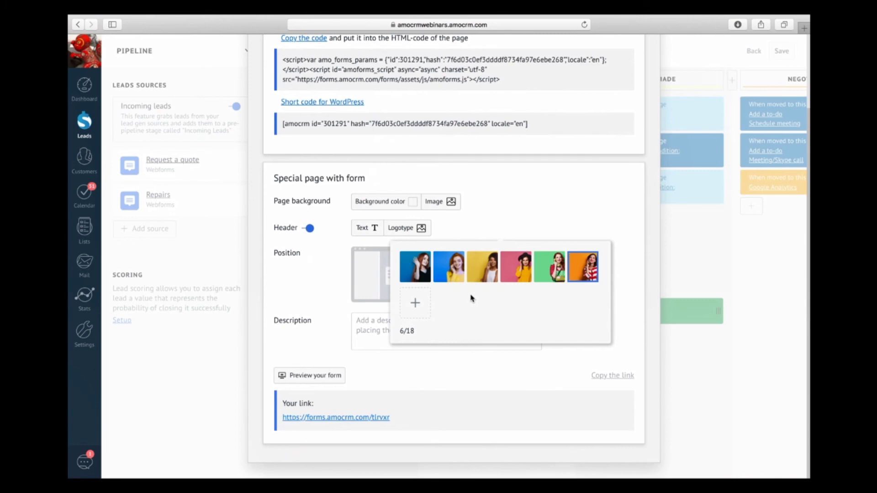
left_click(550, 272)
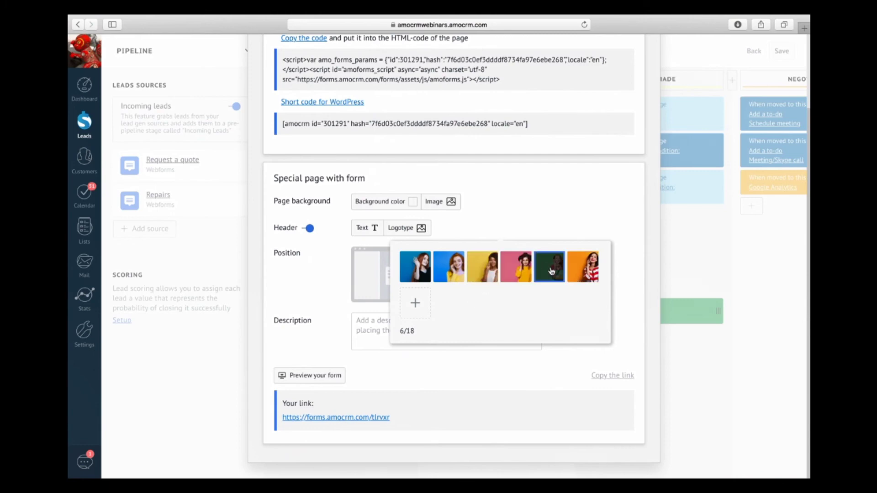
Step: Save the landing page settings and open a preview of the form
scroll(570, 213, "up", 3)
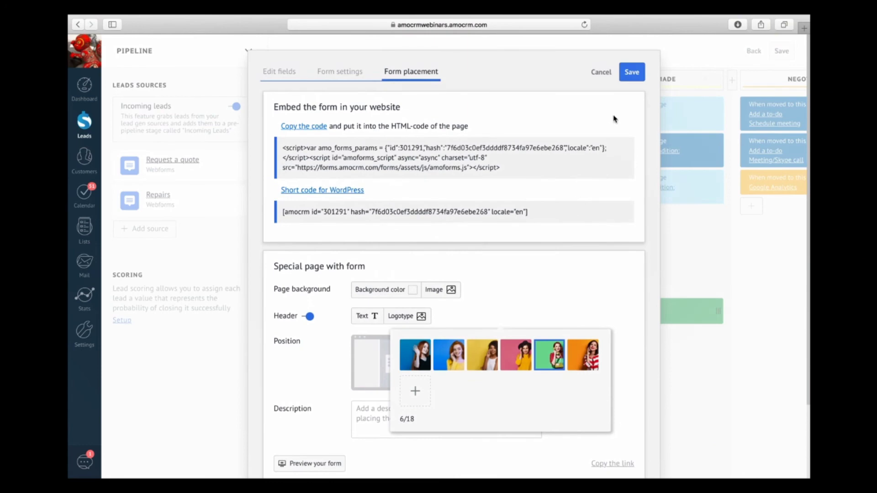
left_click(639, 78)
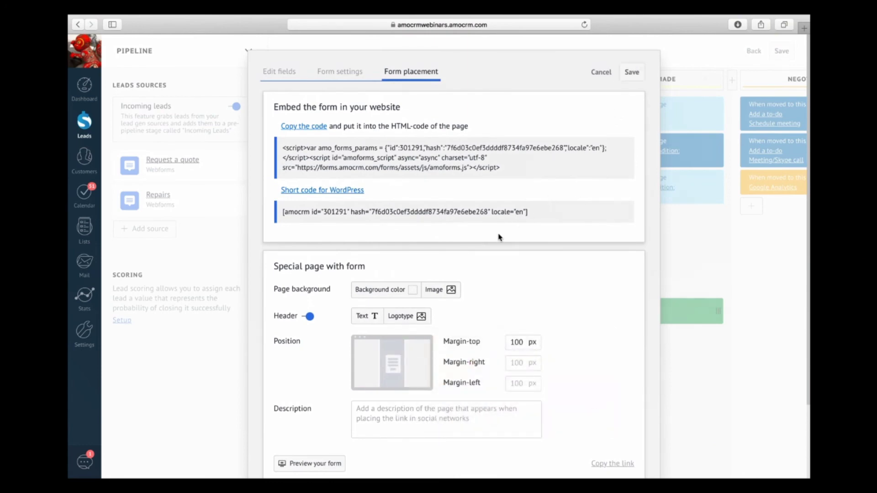
scroll(470, 240, "down", 4)
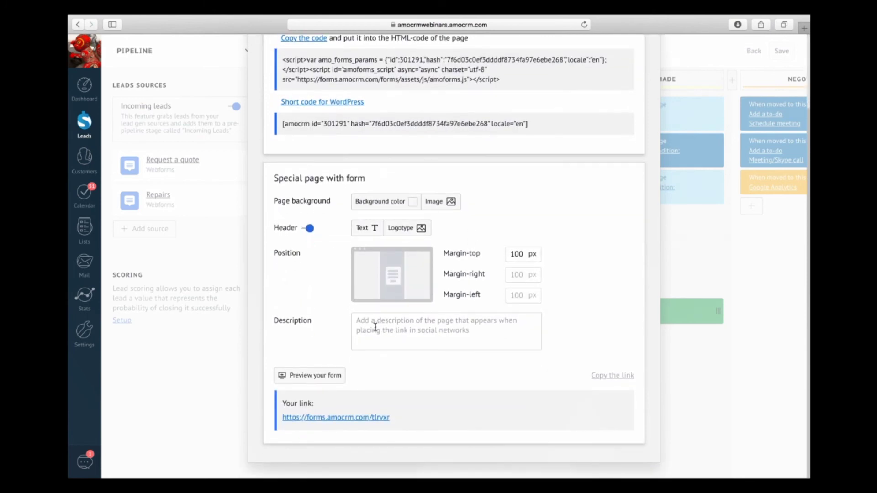
left_click(308, 377)
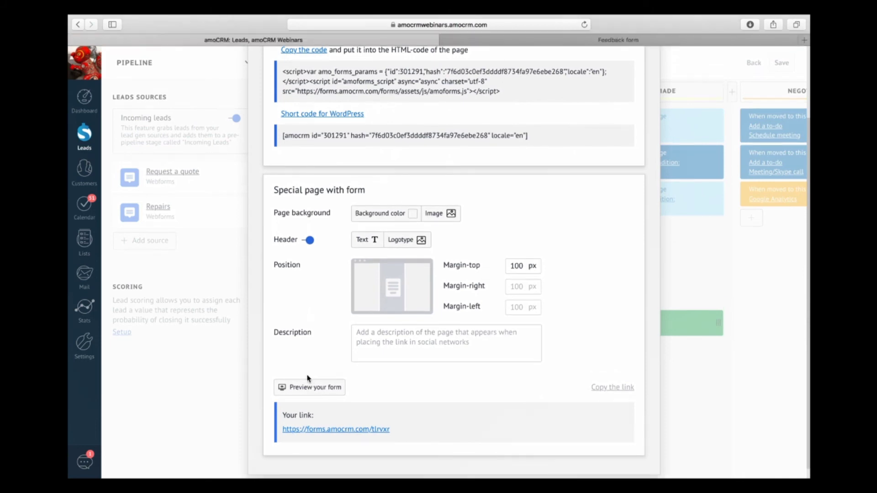
Step: Check the Feedback form preview, then copy the Repairs form embed code again
left_click(638, 41)
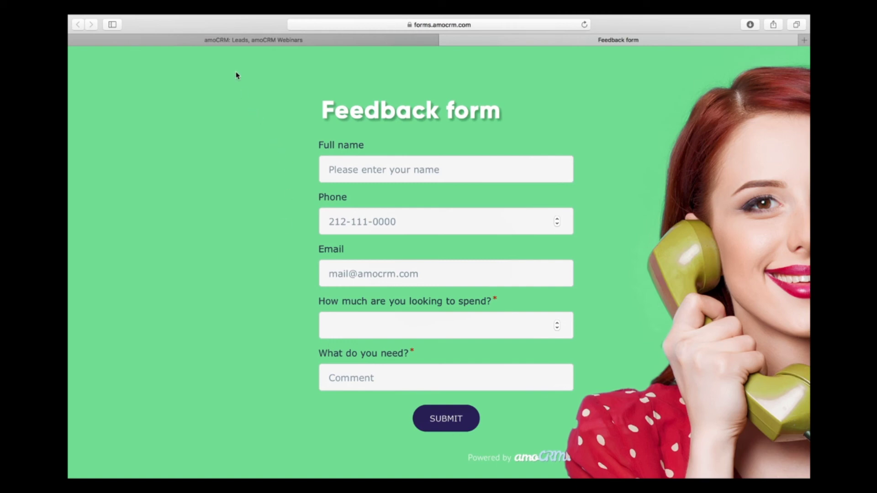
left_click(233, 41)
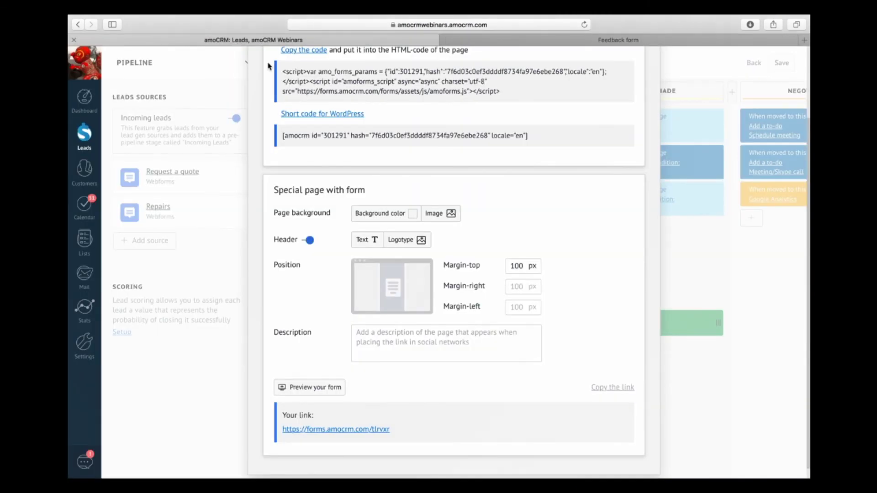
scroll(369, 205, "up", 1)
scroll(369, 206, "up", 3)
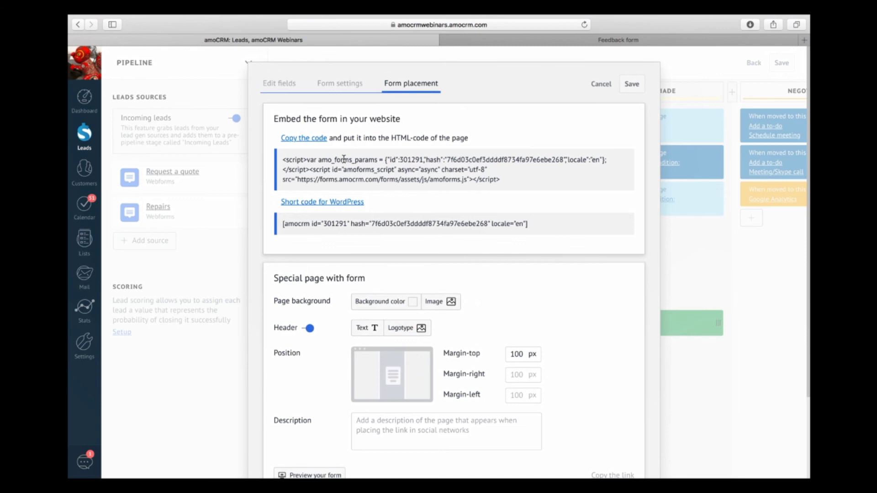
left_click(314, 139)
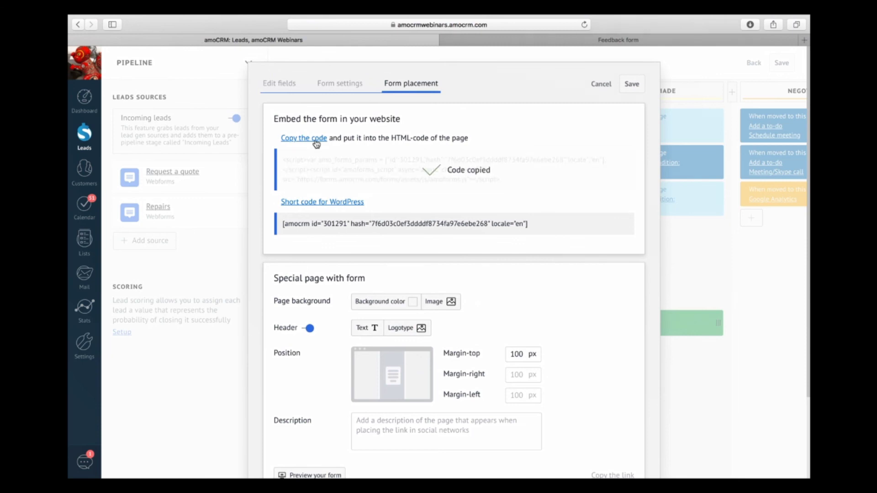
Step: Review the preview once more and cancel the webform dialog, returning to pipeline setup
left_click(525, 42)
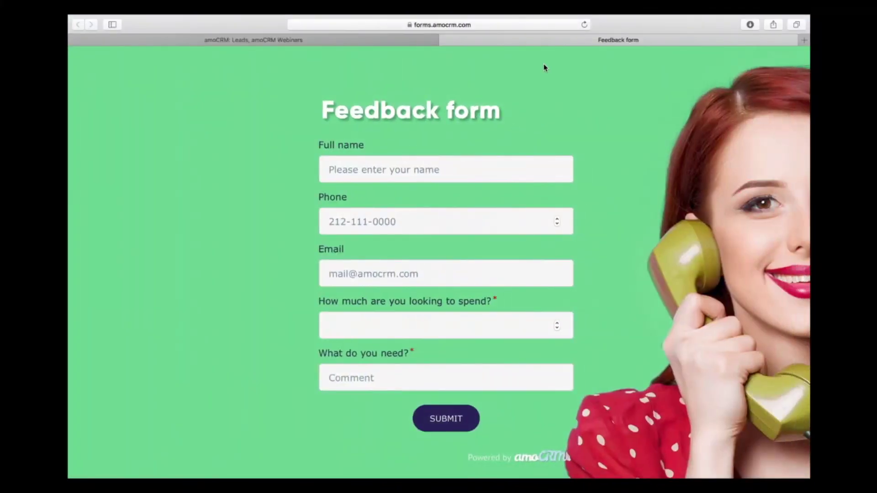
right_click(359, 83)
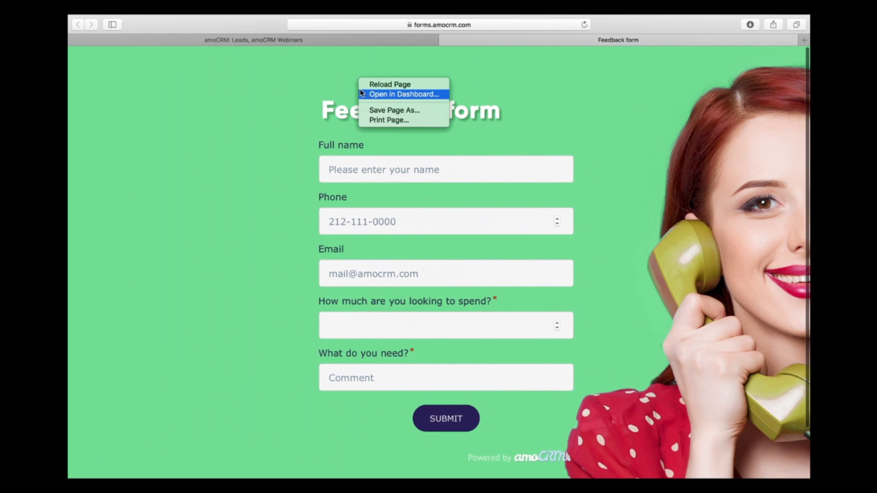
left_click(326, 79)
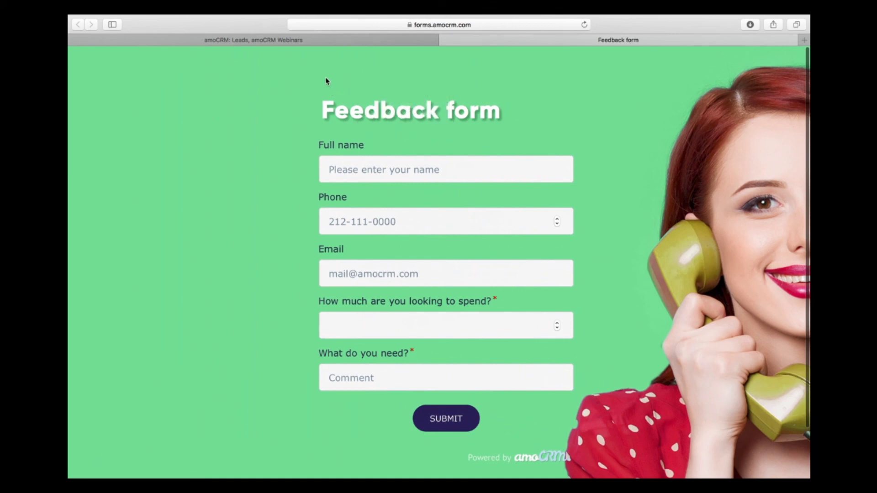
left_click(303, 41)
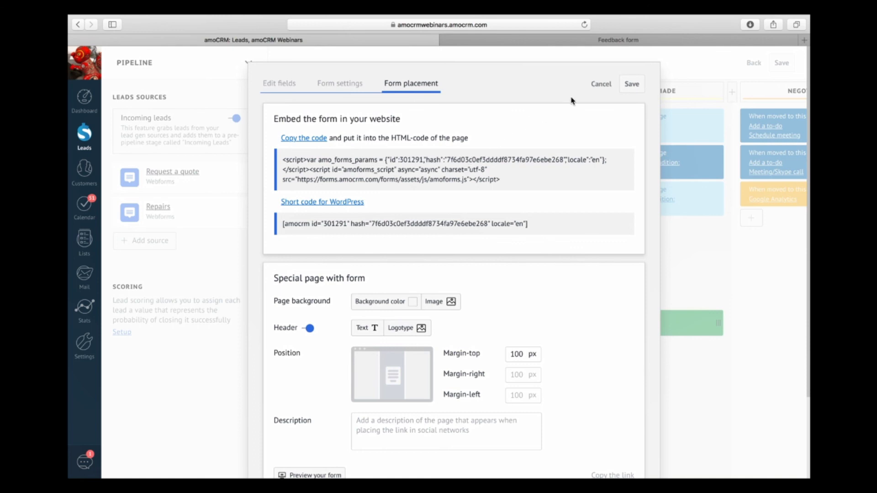
left_click(602, 85)
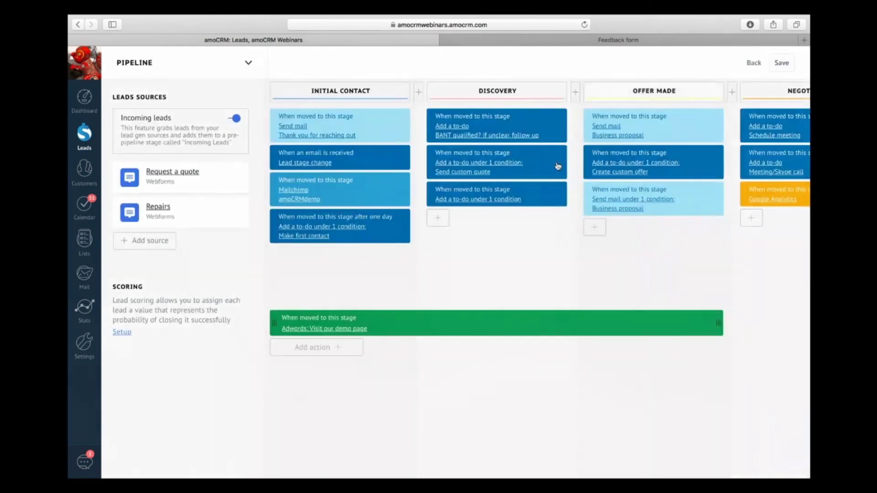